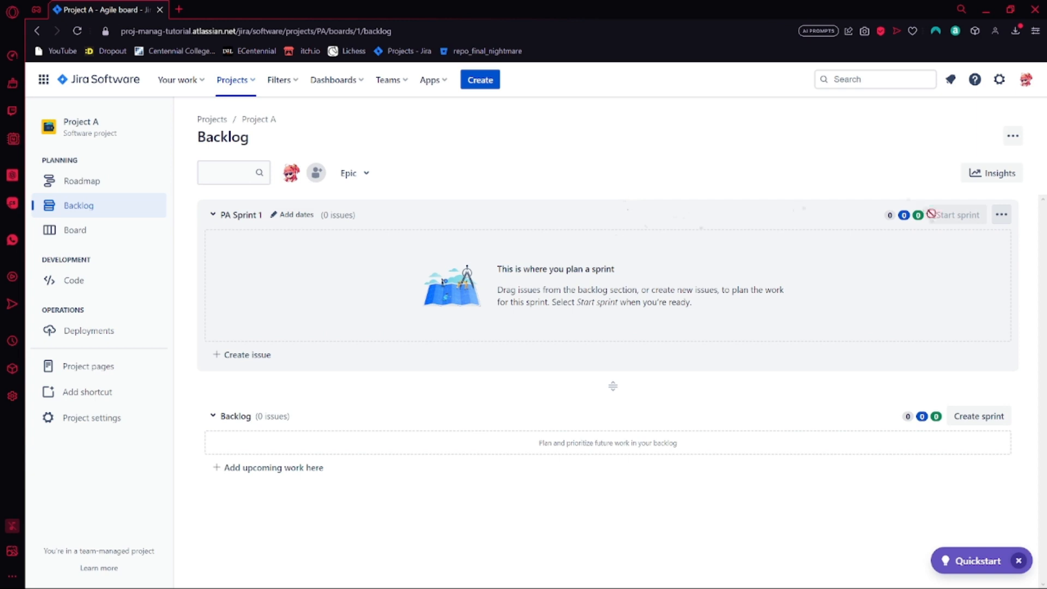
Edit PA Sprint 1 to give it a duration of 2 weeks and save the change
{"action": "left_click", "coordinate": [1001, 216]}
{"action": "left_click", "coordinate": [982, 241]}
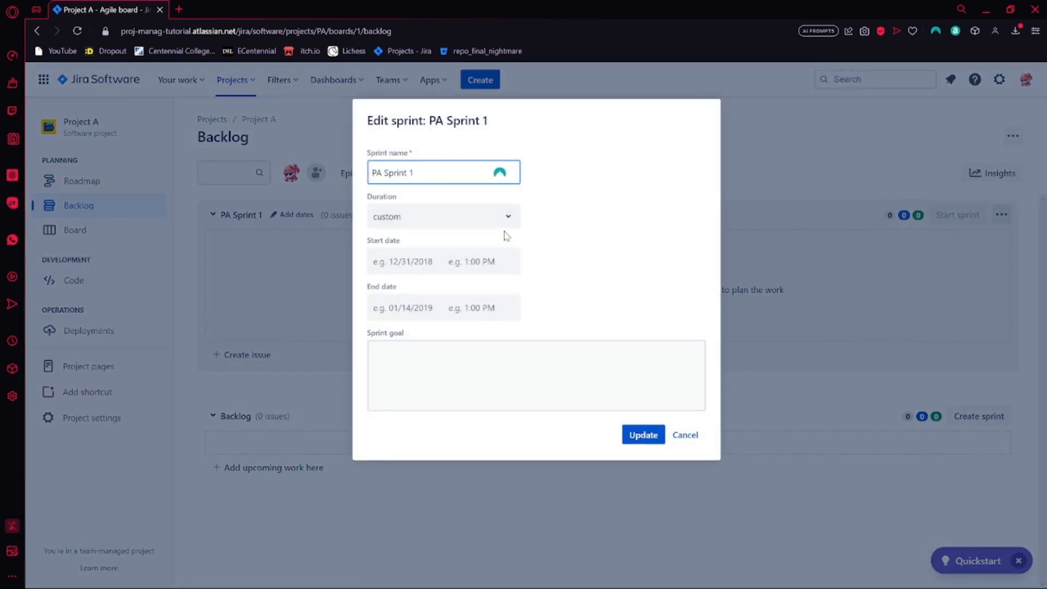
{"action": "left_click", "coordinate": [502, 222]}
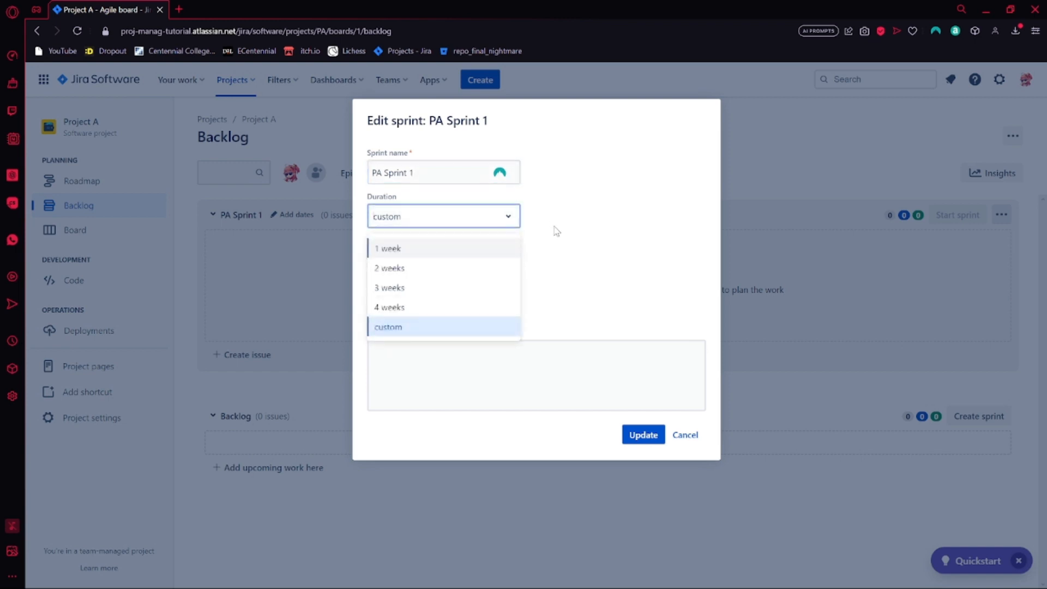
{"action": "left_click", "coordinate": [459, 269]}
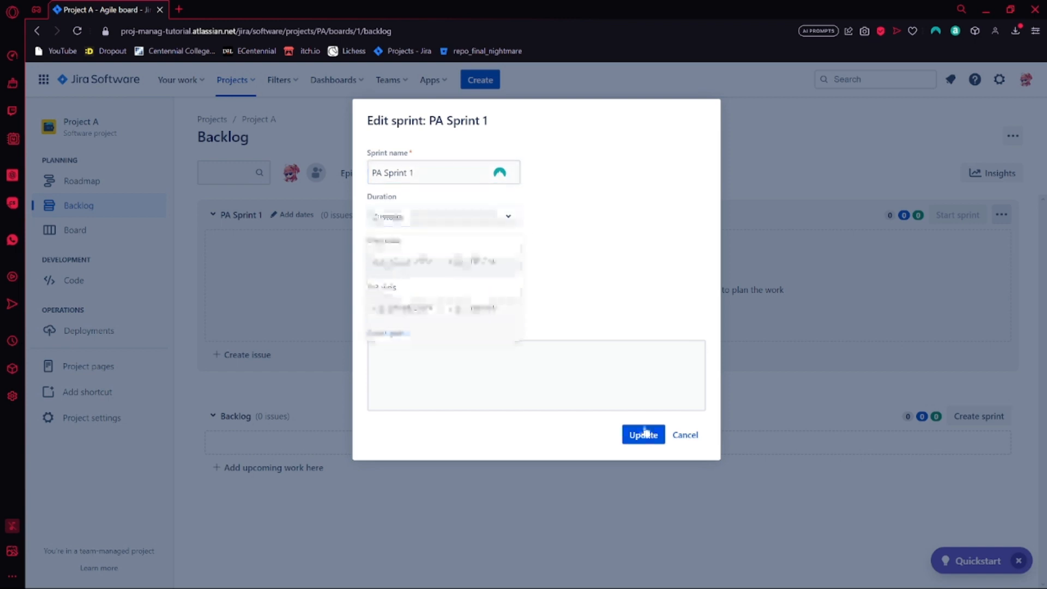
{"action": "left_click", "coordinate": [643, 436]}
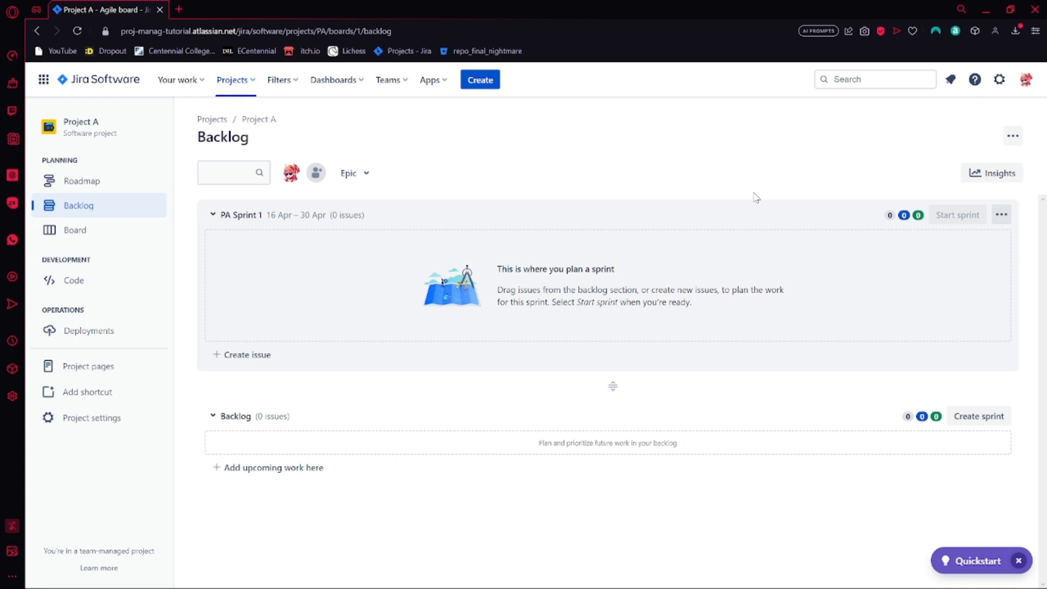
Show the epic panel beside the sprint and backlog lists
{"action": "left_click", "coordinate": [352, 173]}
{"action": "left_click", "coordinate": [357, 249]}
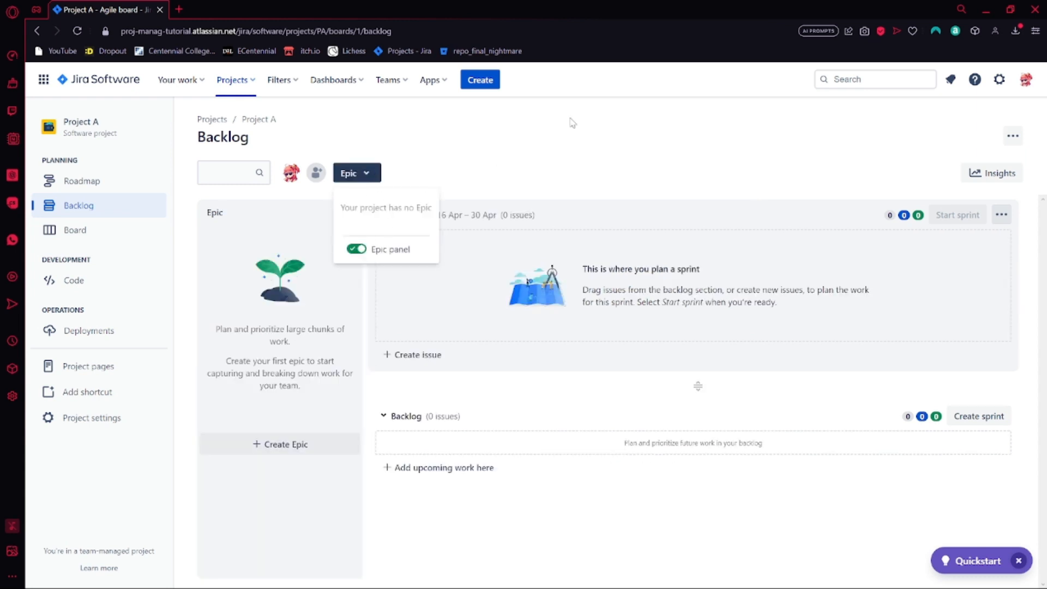
{"action": "left_click", "coordinate": [529, 169]}
Create an epic named "As a user I would like to interact with the game through a main menu"
{"action": "left_click", "coordinate": [280, 445]}
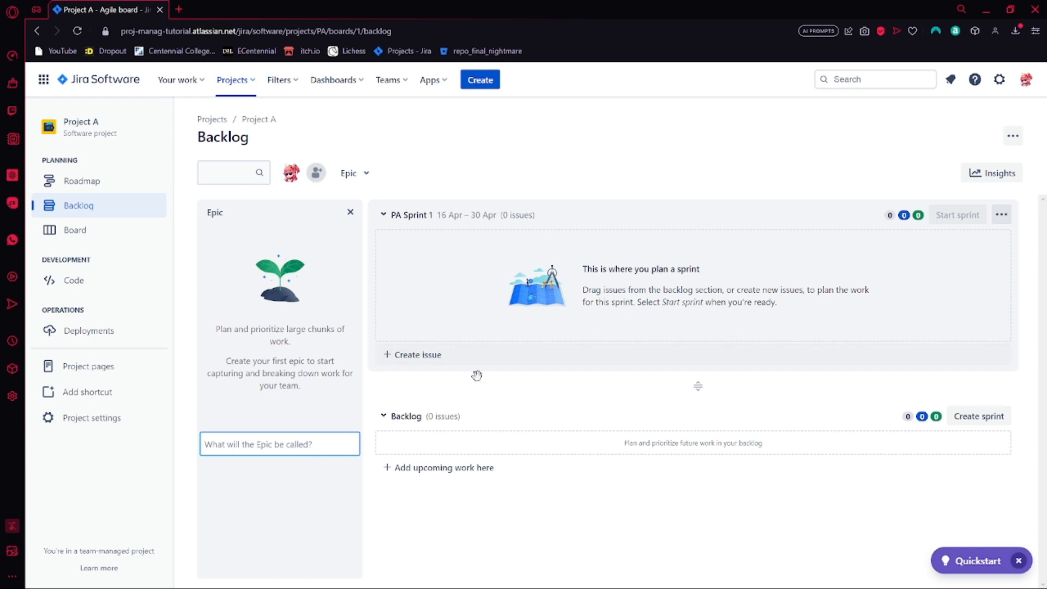
{"action": "key", "text": "ctrl+v"}
{"action": "left_click", "coordinate": [288, 489]}
{"action": "left_click", "coordinate": [295, 443]}
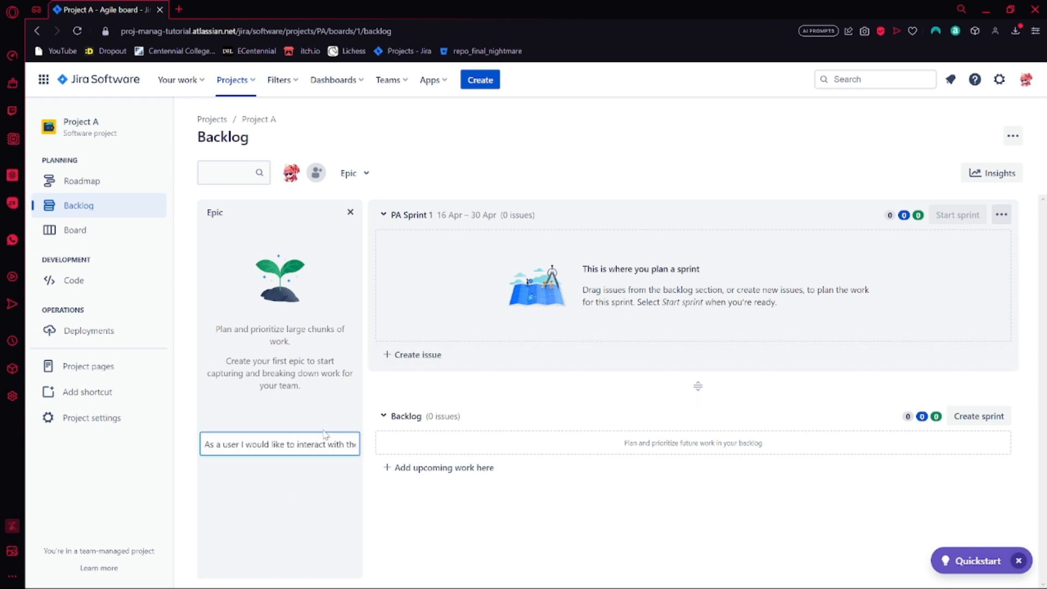
{"action": "key", "text": "Return"}
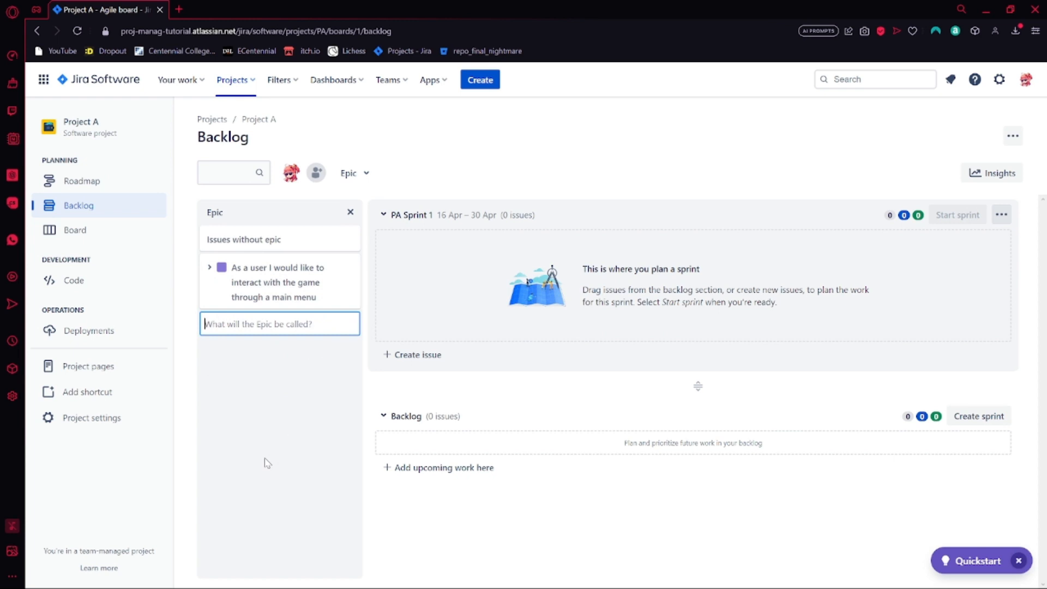
Expand the main menu epic and examine its full details, such as assignee, labels, dates and reporter, then close them
{"action": "left_click", "coordinate": [210, 271]}
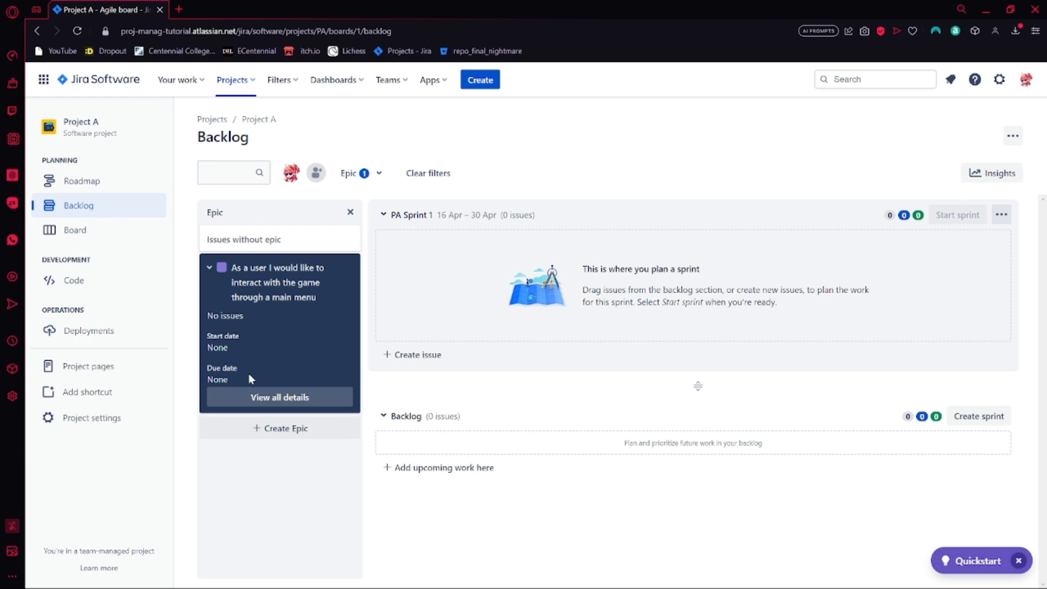
{"action": "left_click", "coordinate": [298, 397]}
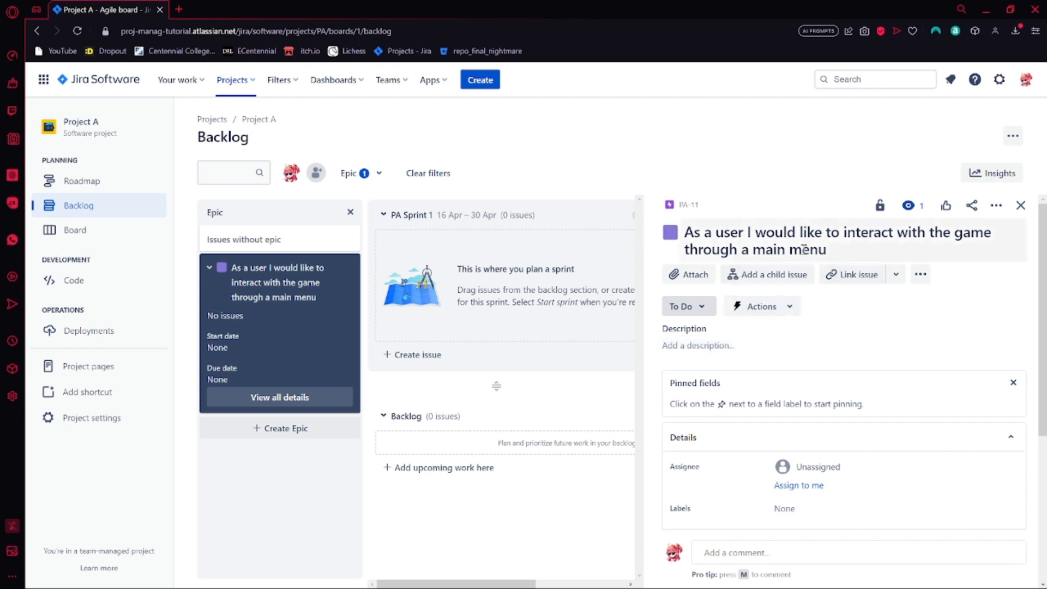
{"action": "scroll", "coordinate": [711, 426], "scroll_direction": "down", "scroll_amount": 1}
{"action": "scroll", "coordinate": [710, 425], "scroll_direction": "down", "scroll_amount": 1}
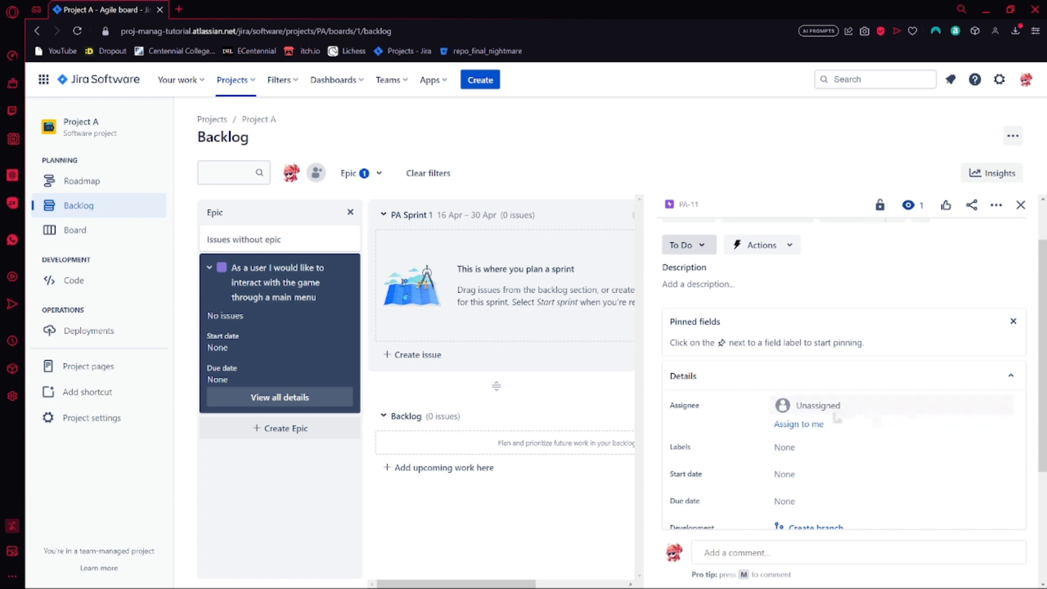
{"action": "scroll", "coordinate": [872, 416], "scroll_direction": "down", "scroll_amount": 3}
{"action": "scroll", "coordinate": [731, 377], "scroll_direction": "up", "scroll_amount": 2}
{"action": "scroll", "coordinate": [729, 377], "scroll_direction": "down", "scroll_amount": 2}
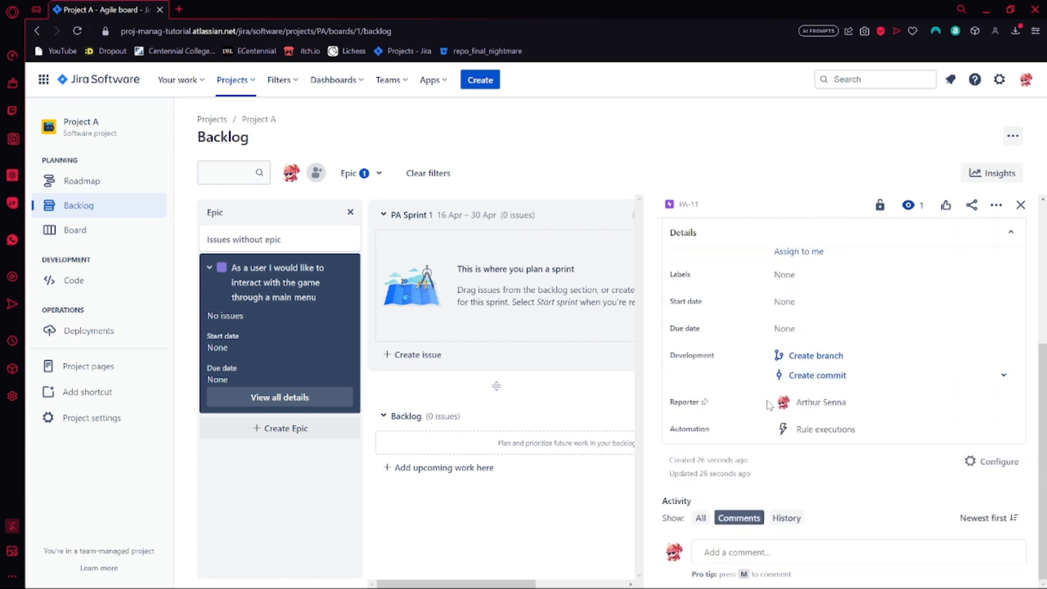
{"action": "scroll", "coordinate": [896, 433], "scroll_direction": "up", "scroll_amount": 4}
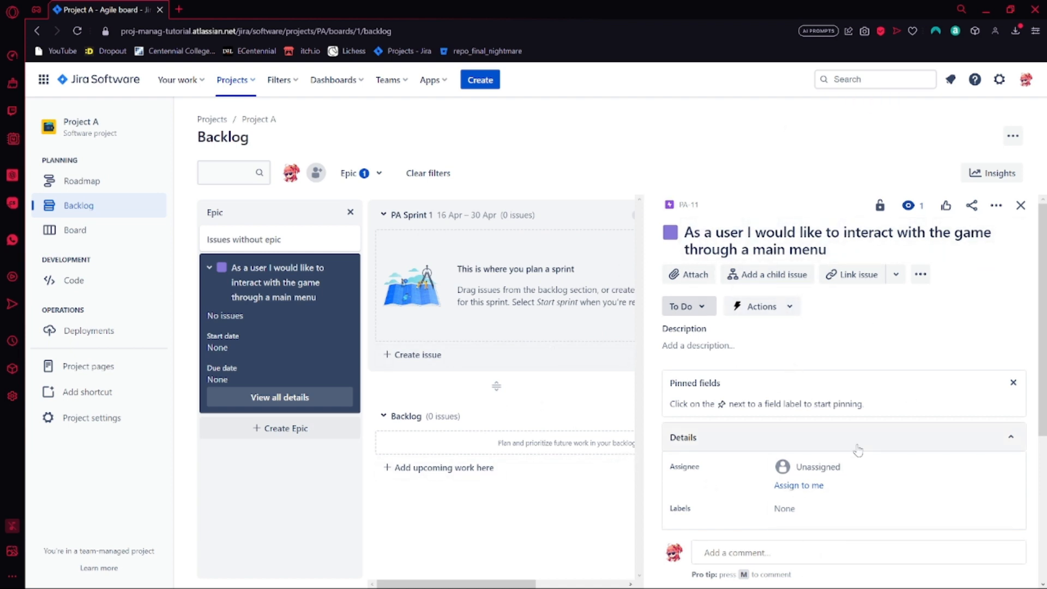
{"action": "scroll", "coordinate": [860, 458], "scroll_direction": "down", "scroll_amount": 3}
{"action": "scroll", "coordinate": [860, 457], "scroll_direction": "down", "scroll_amount": 1}
{"action": "scroll", "coordinate": [861, 425], "scroll_direction": "up", "scroll_amount": 5}
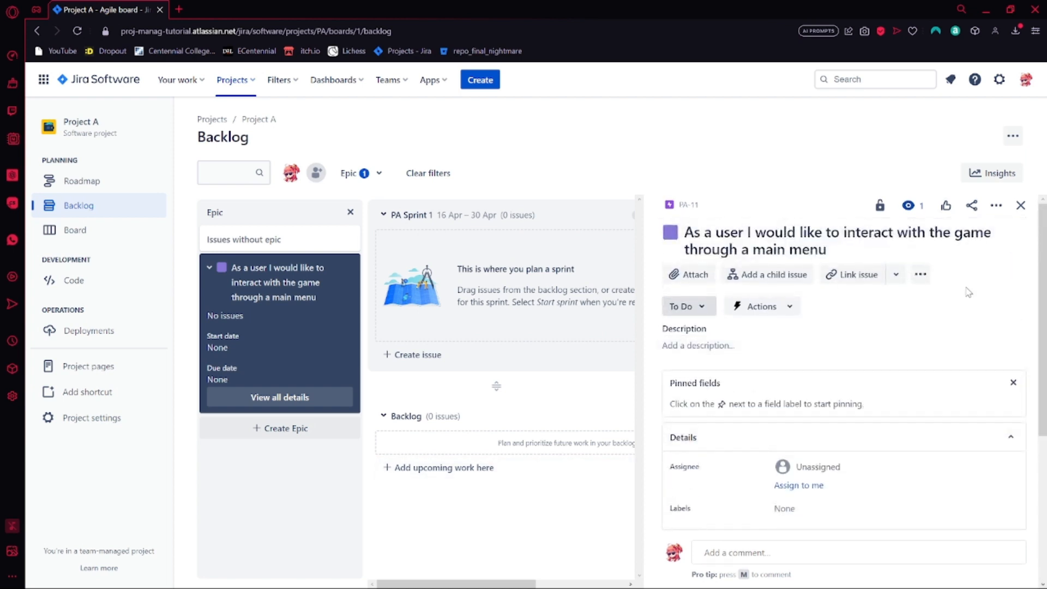
{"action": "left_click", "coordinate": [1020, 205]}
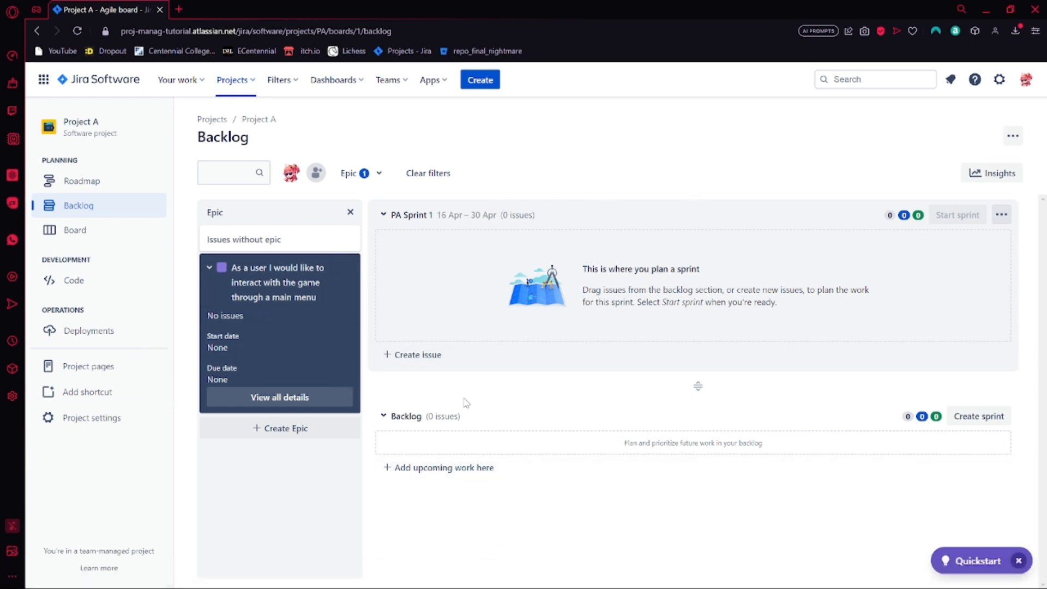
Create a story named "Main Menu UI" in PA Sprint 1 under the main menu epic
{"action": "left_click", "coordinate": [415, 354]}
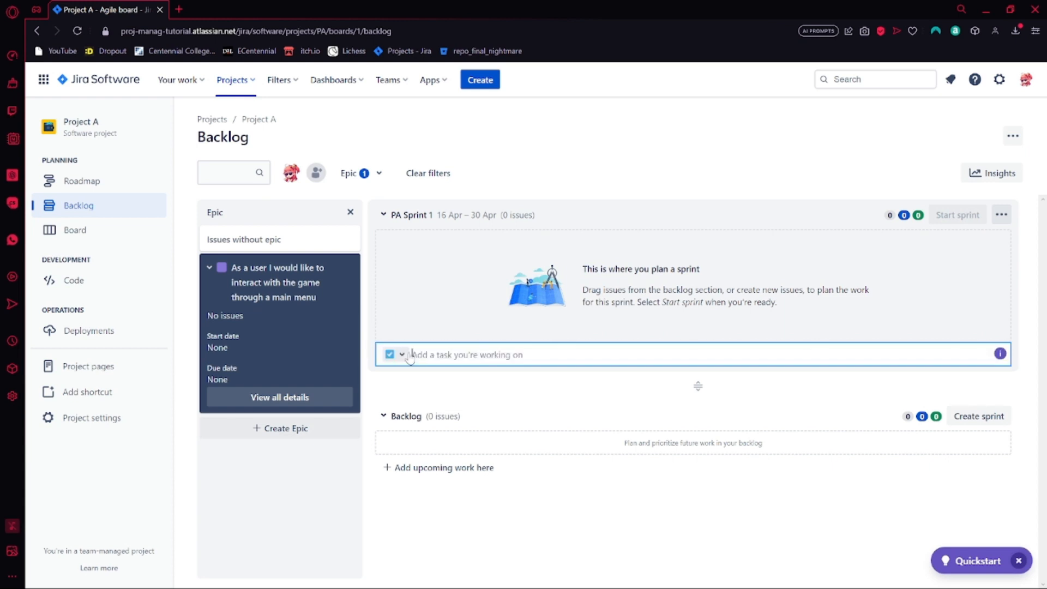
{"action": "left_click", "coordinate": [402, 356]}
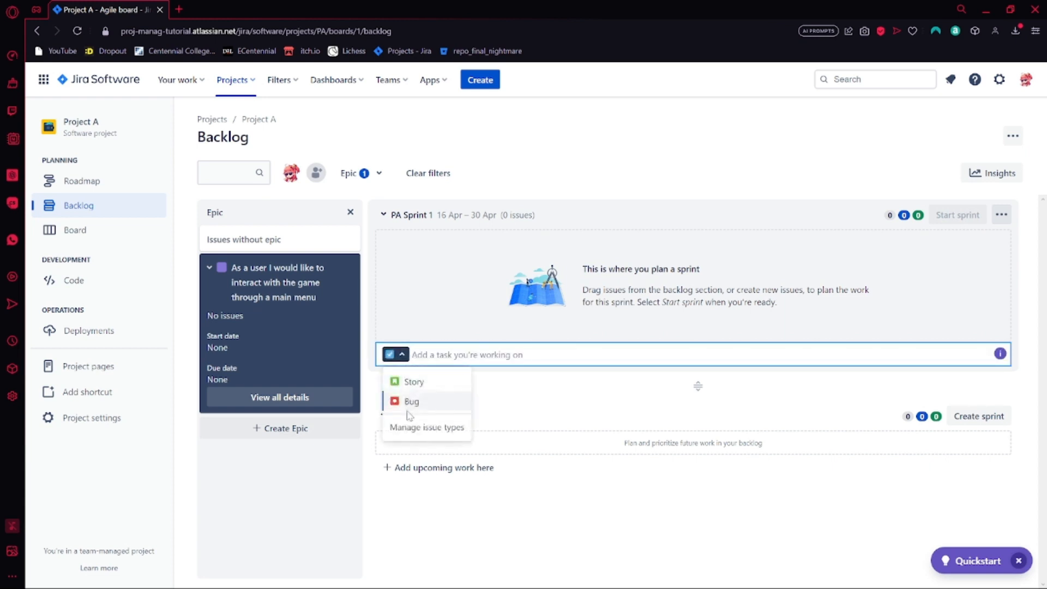
{"action": "left_click", "coordinate": [395, 358]}
{"action": "left_click", "coordinate": [398, 357]}
{"action": "left_click", "coordinate": [411, 381]}
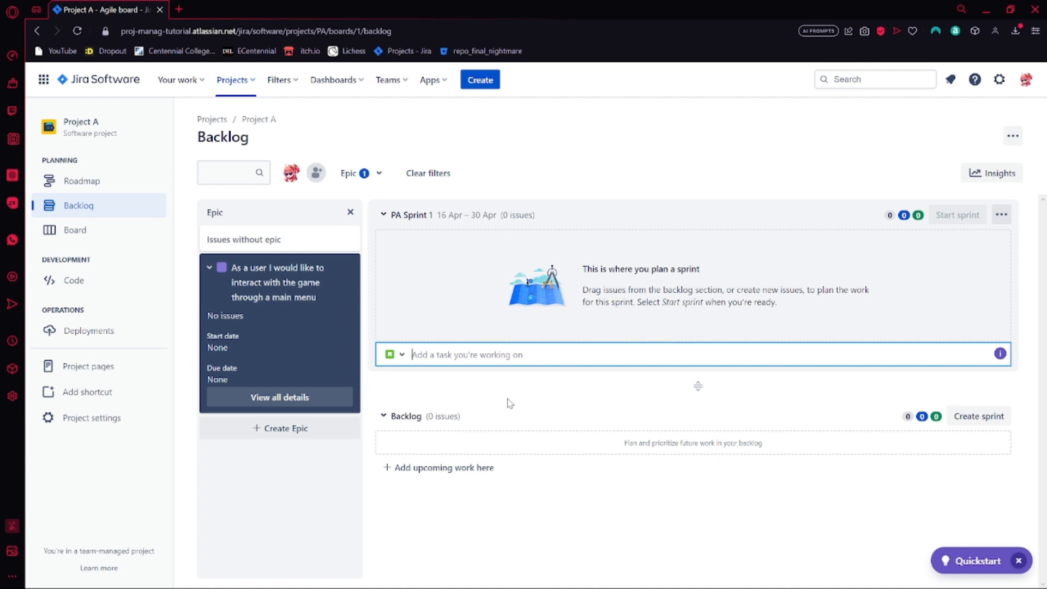
{"action": "type", "text": "Main Menu UI"}
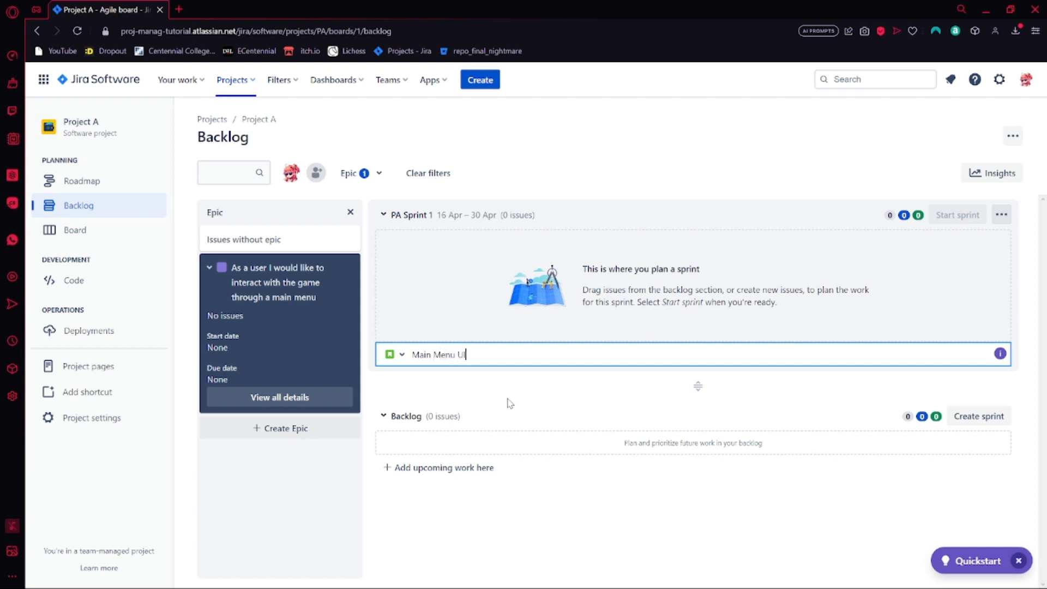
{"action": "key", "text": "Return"}
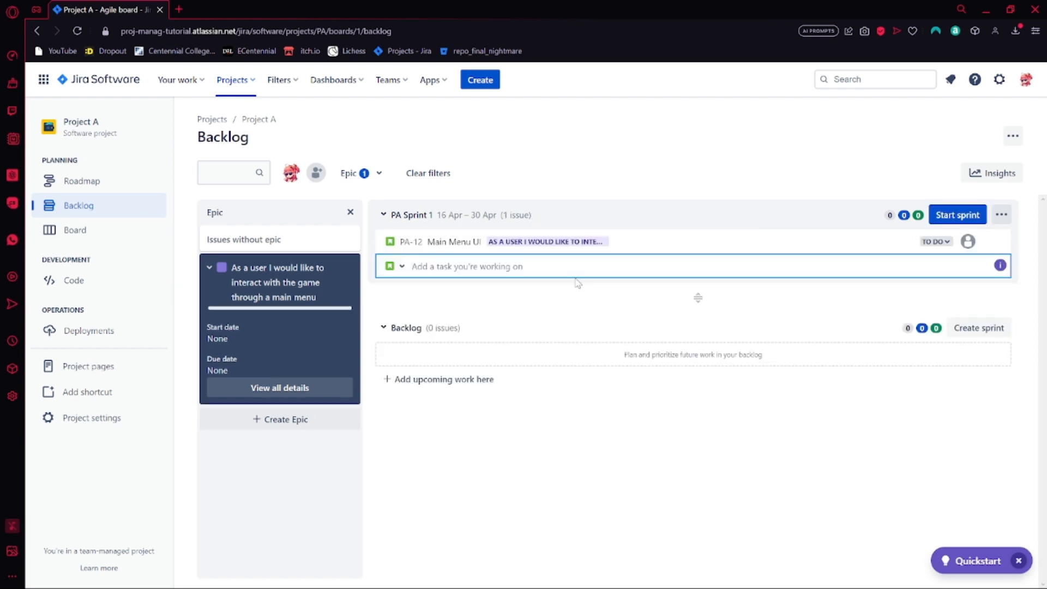
Add a second story named "Settings Menu" to PA Sprint 1
{"action": "type", "text": "Settings Menu"}
{"action": "key", "text": "Return"}
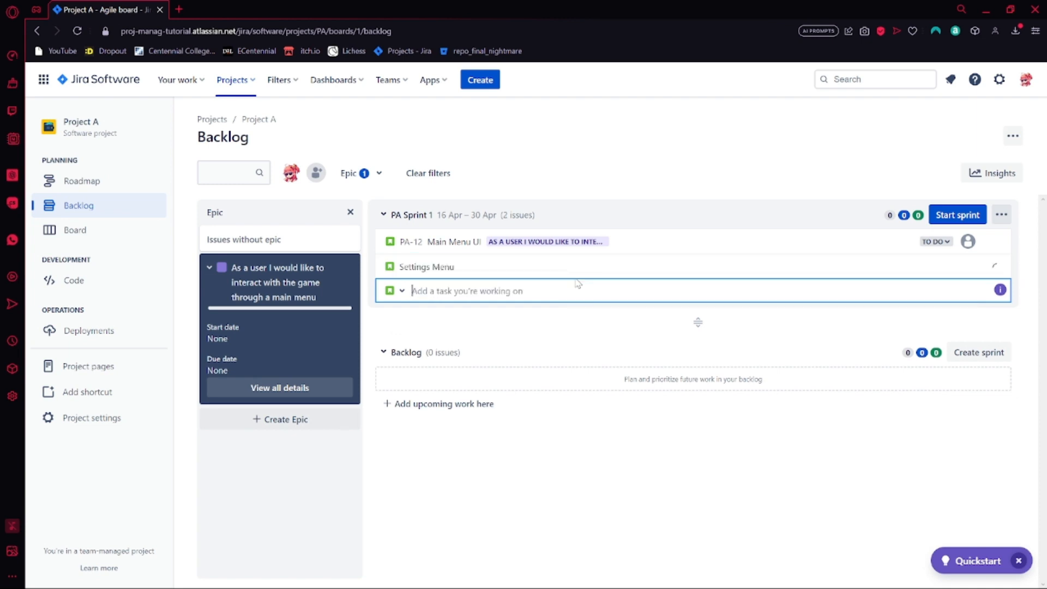
{"action": "left_click", "coordinate": [561, 355]}
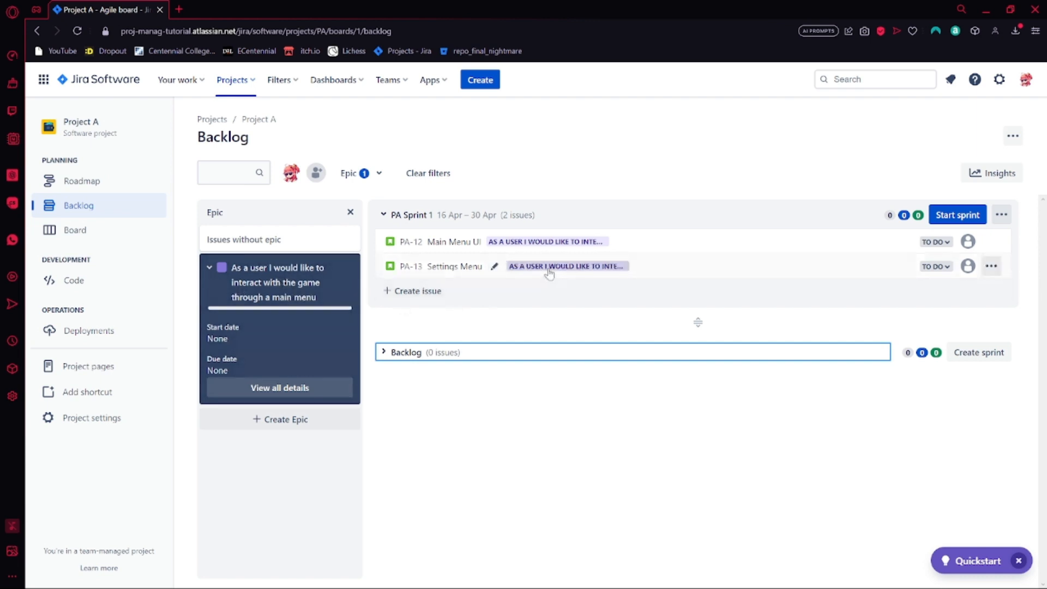
Examine the Settings Menu story's details and its parent epic options, then close the story
{"action": "left_click", "coordinate": [459, 278]}
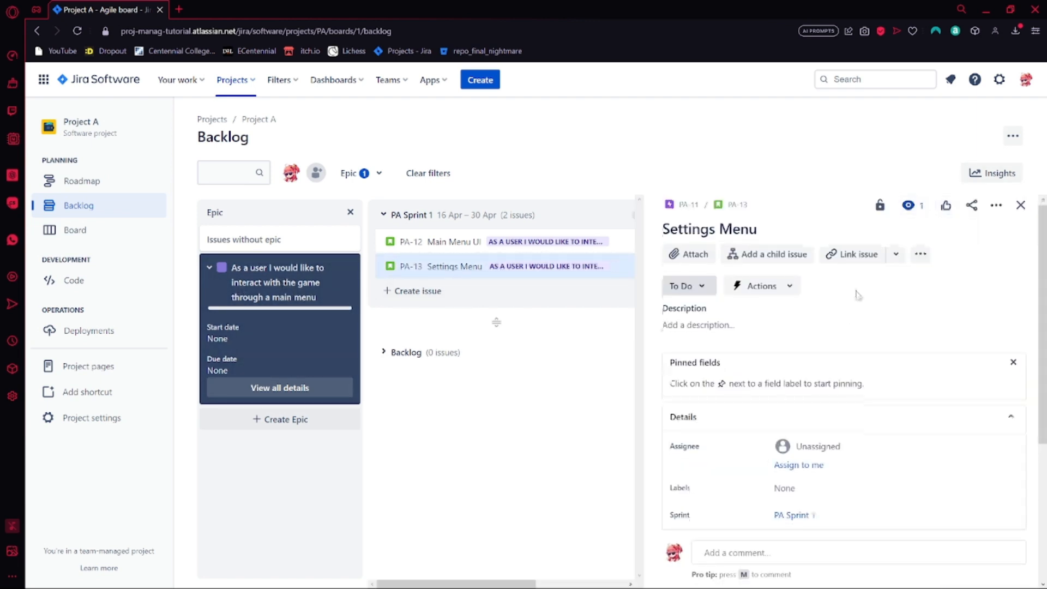
{"action": "scroll", "coordinate": [856, 295], "scroll_direction": "down", "scroll_amount": 2}
{"action": "scroll", "coordinate": [659, 220], "scroll_direction": "up", "scroll_amount": 2}
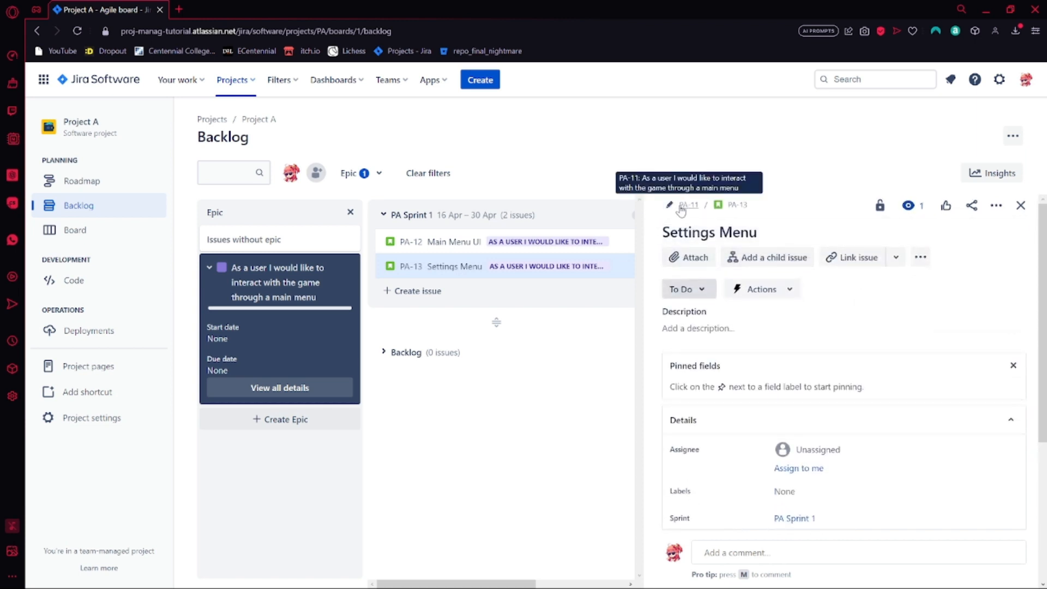
{"action": "left_click", "coordinate": [669, 205]}
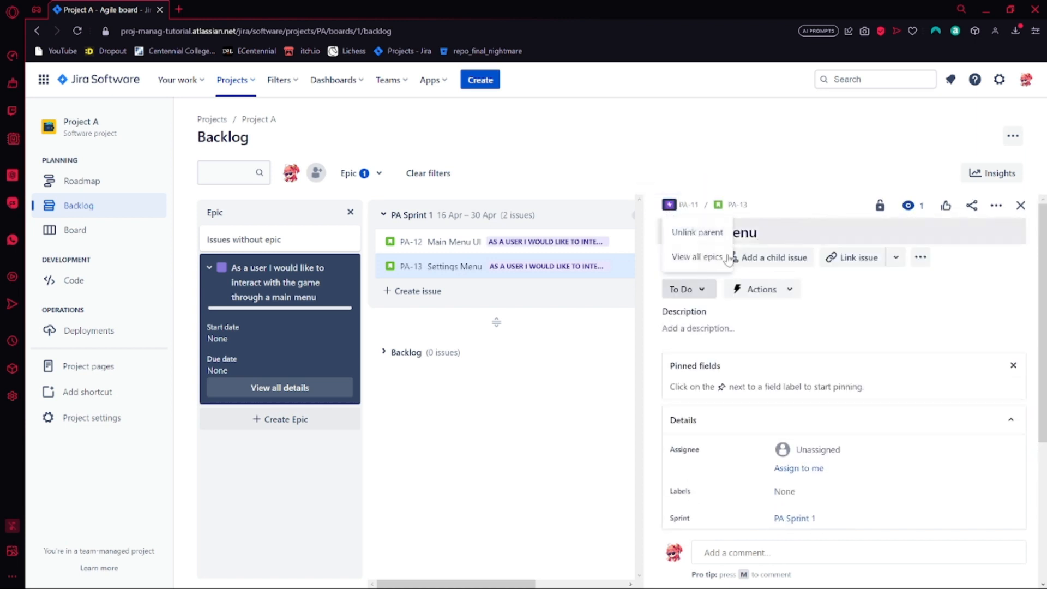
{"action": "left_click", "coordinate": [570, 446]}
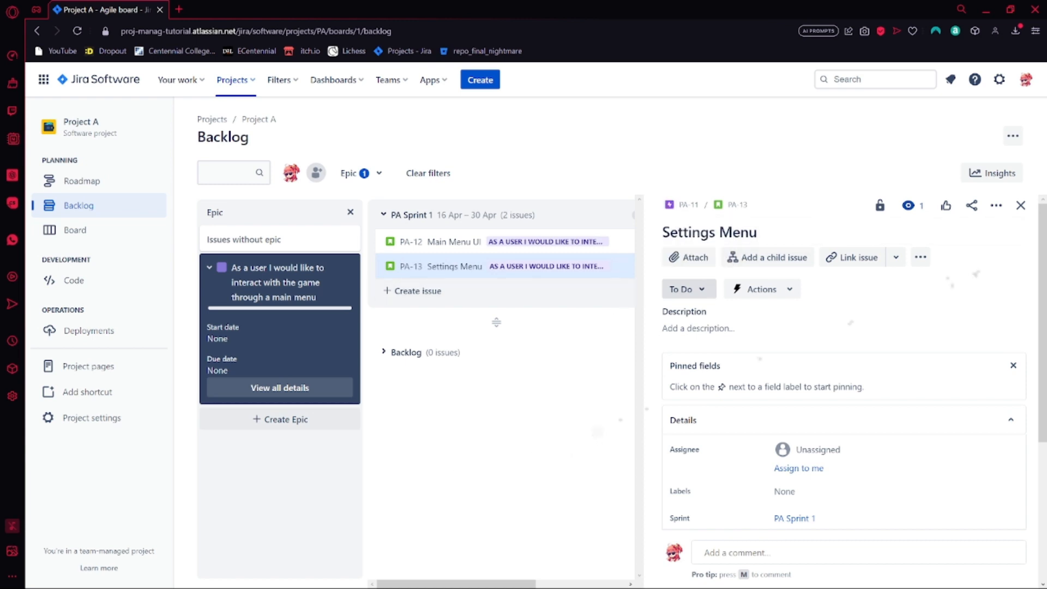
{"action": "left_click", "coordinate": [1020, 206]}
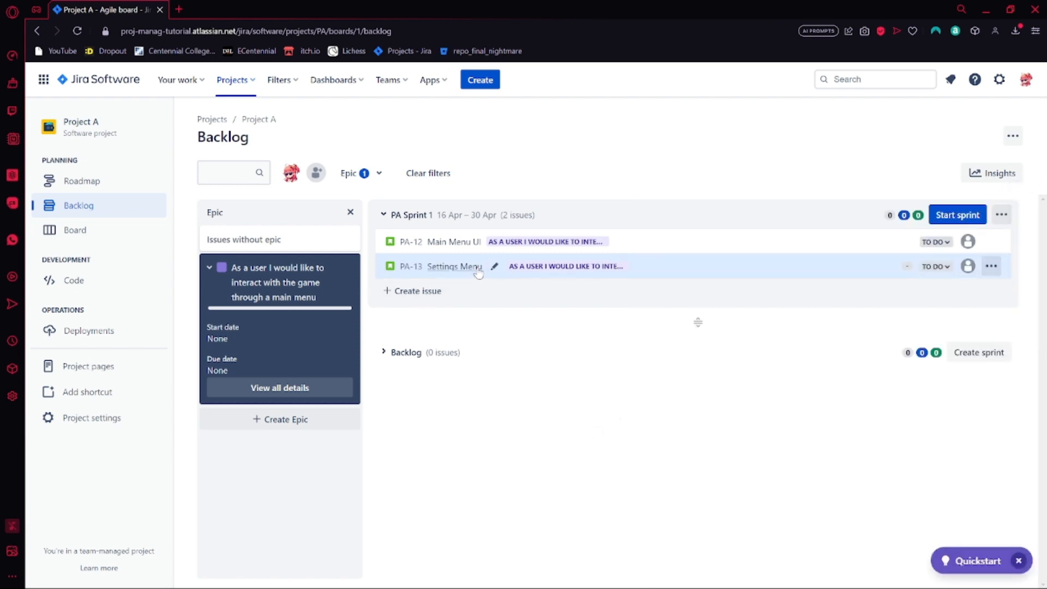
Add the child issues "Menu Art" and "Menu Sound" to the Main Menu UI story
{"action": "left_click", "coordinate": [450, 242]}
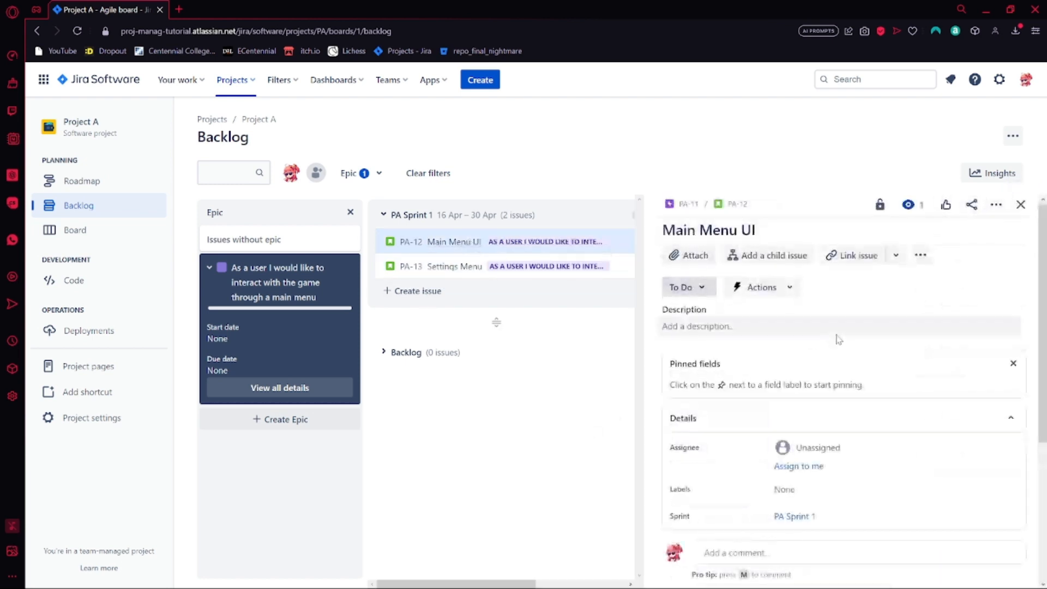
{"action": "left_click", "coordinate": [775, 264]}
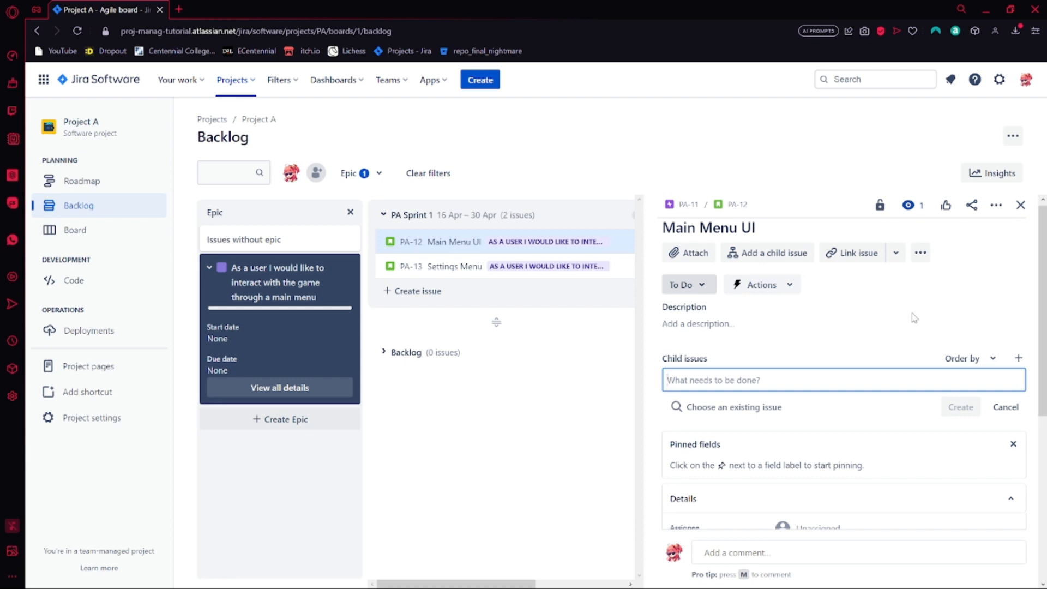
{"action": "type", "text": "Menu Art"}
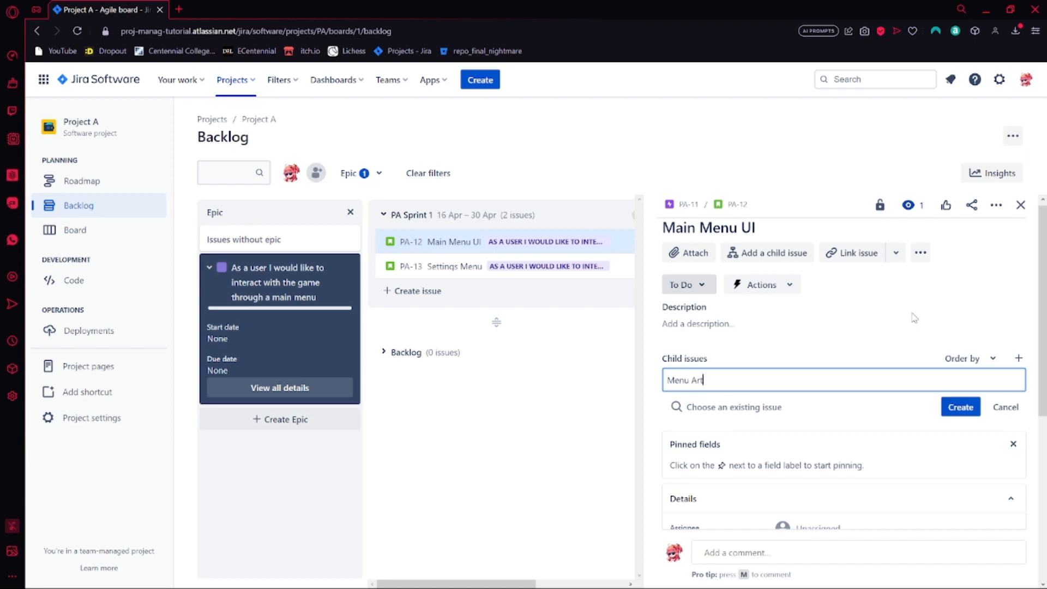
{"action": "key", "text": "Return"}
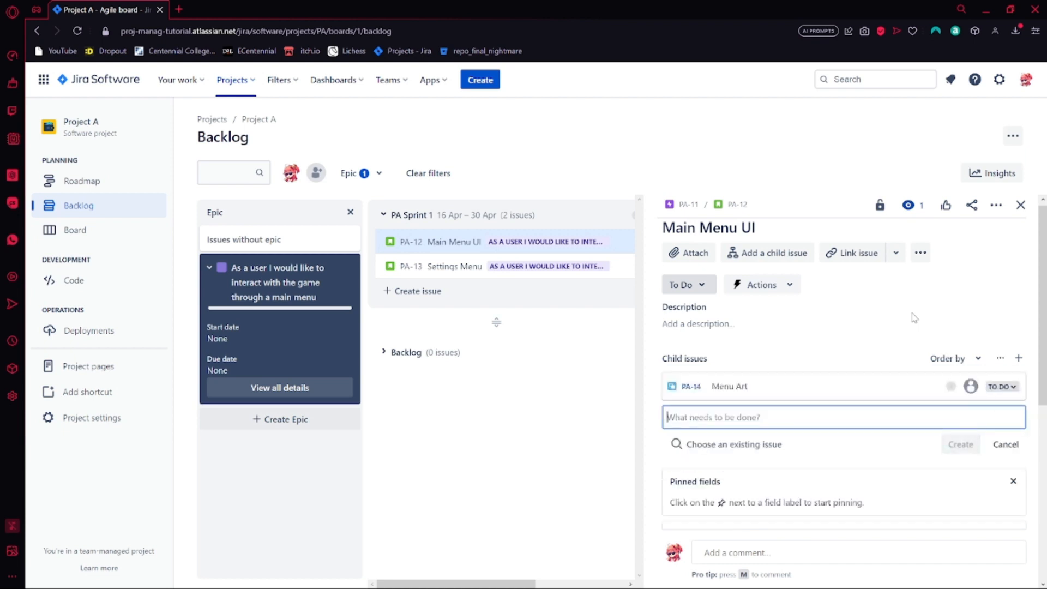
{"action": "type", "text": "Menu So"}
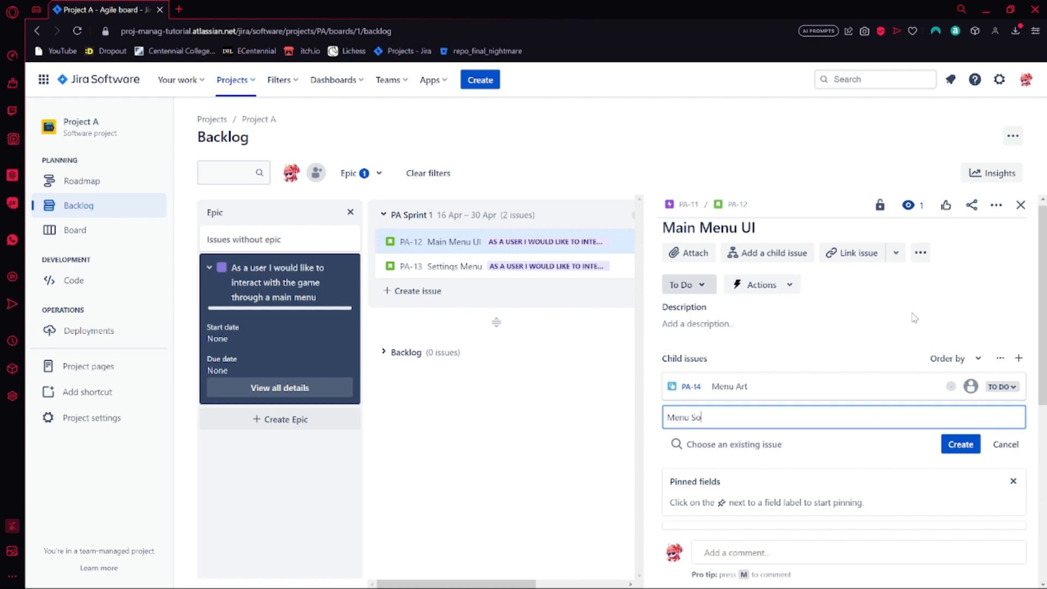
{"action": "type", "text": "und"}
{"action": "key", "text": "Return"}
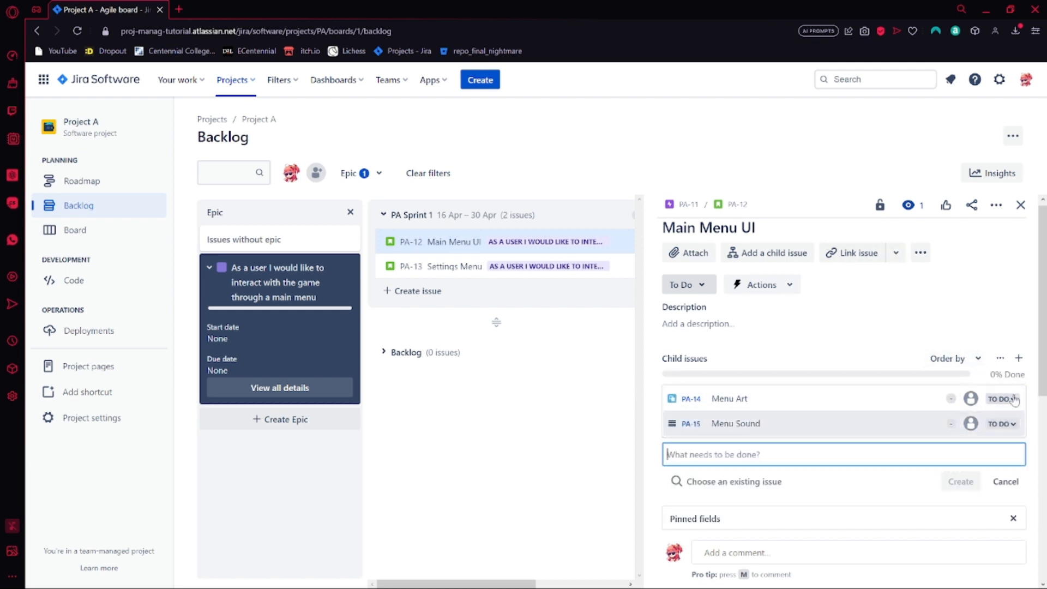
Assign the Menu Art child issue to your own account, return to the Main Menu UI story and close it
{"action": "left_click", "coordinate": [730, 399]}
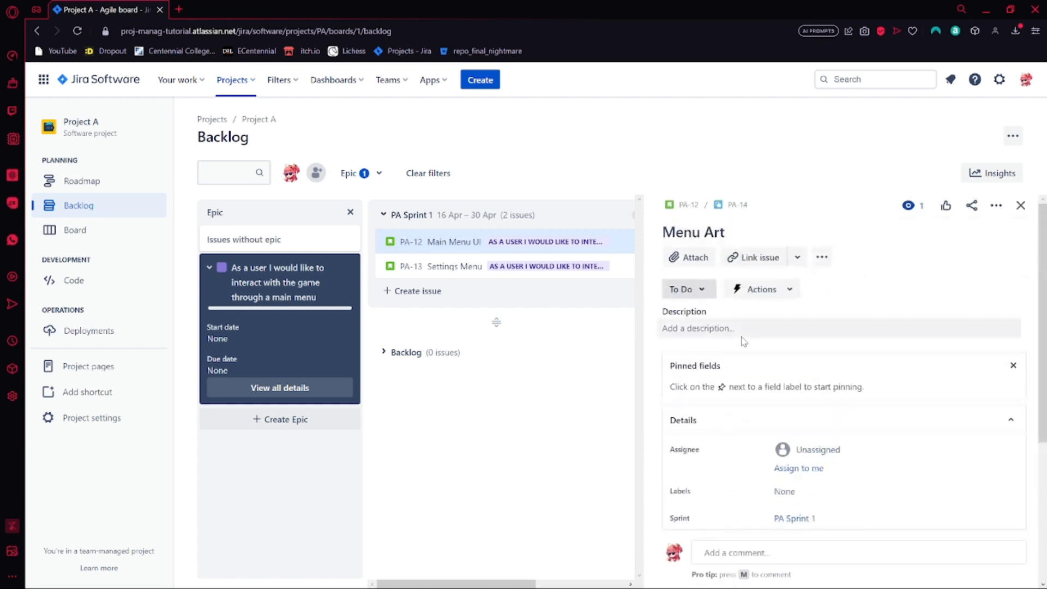
{"action": "scroll", "coordinate": [791, 371], "scroll_direction": "down", "scroll_amount": 2}
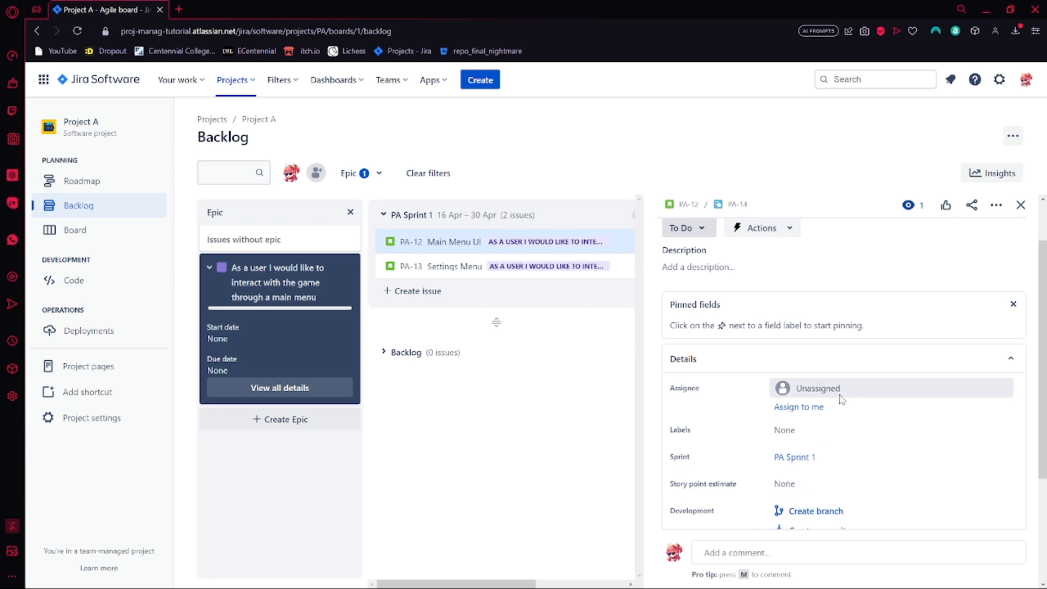
{"action": "left_click", "coordinate": [814, 389]}
{"action": "left_click", "coordinate": [813, 416]}
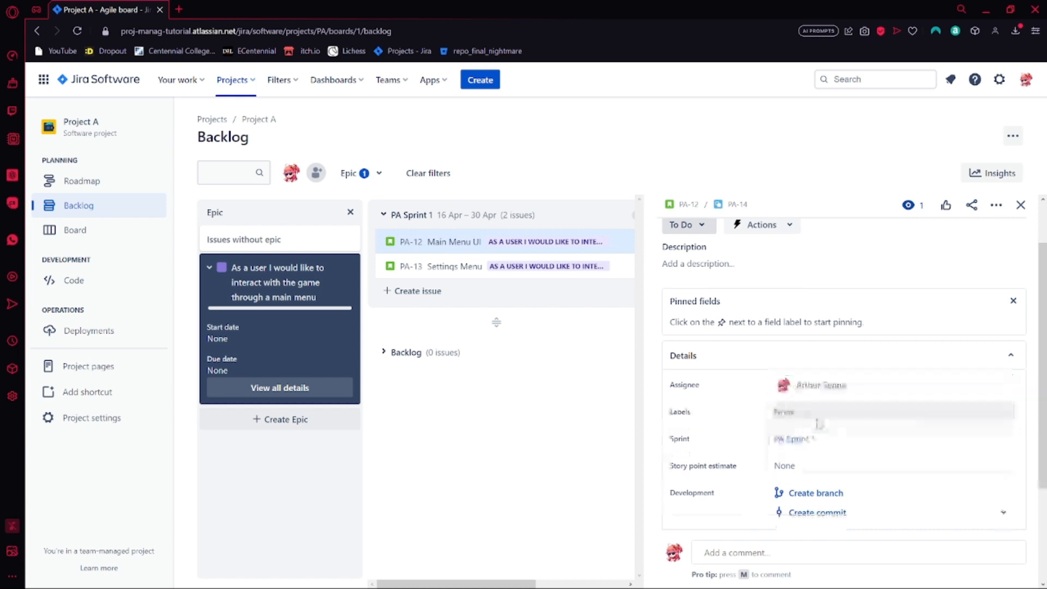
{"action": "scroll", "coordinate": [838, 397], "scroll_direction": "down", "scroll_amount": 1}
{"action": "scroll", "coordinate": [837, 397], "scroll_direction": "up", "scroll_amount": 3}
{"action": "left_click", "coordinate": [688, 204]}
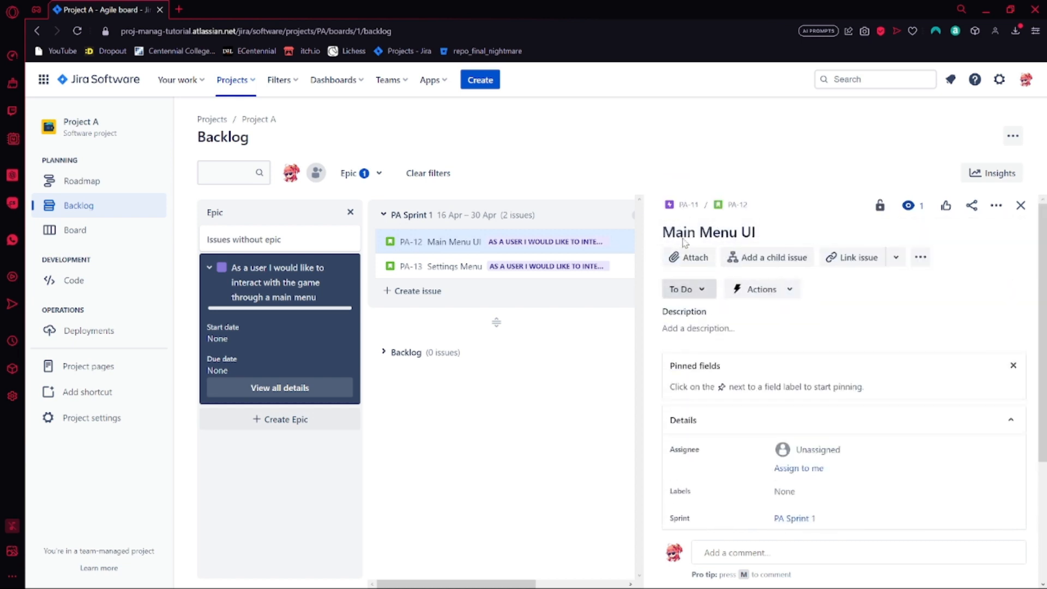
{"action": "scroll", "coordinate": [781, 343], "scroll_direction": "down", "scroll_amount": 2}
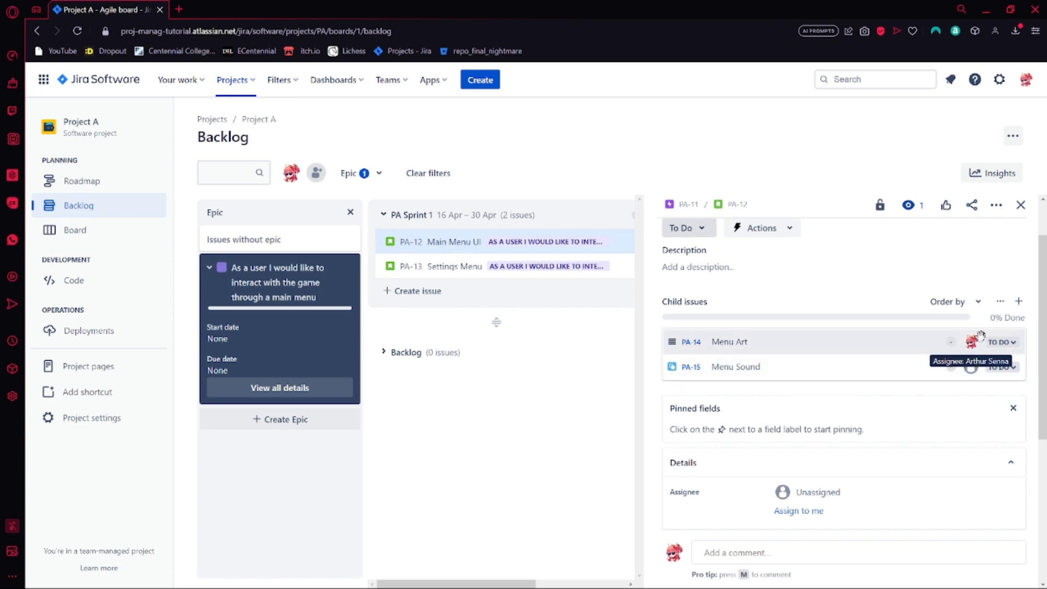
{"action": "key", "text": "Escape"}
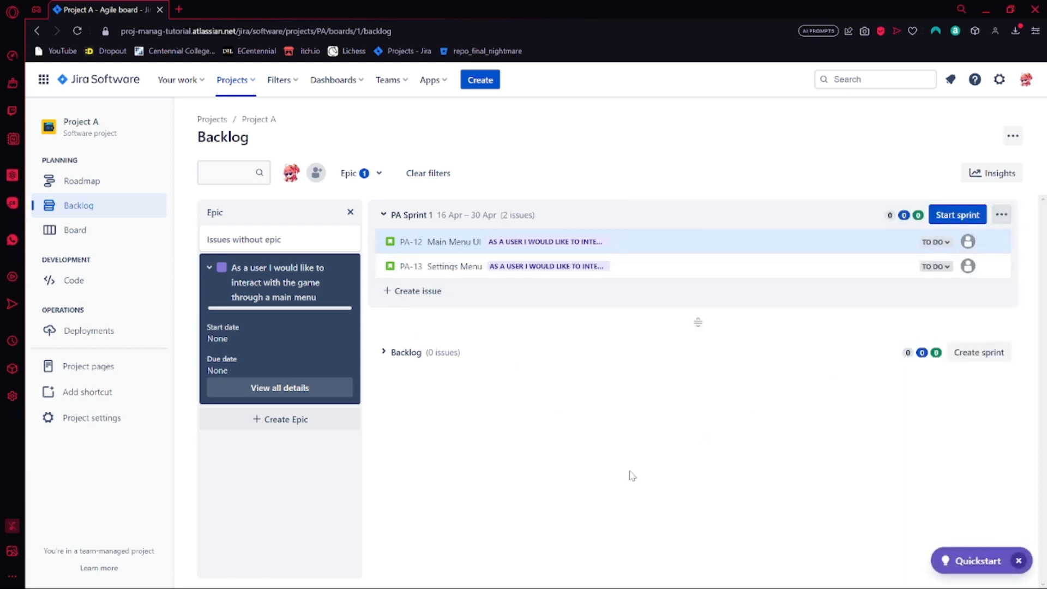
Examine the main menu epic's stories on the roadmap timeline, then return to the backlog
{"action": "left_click", "coordinate": [90, 188]}
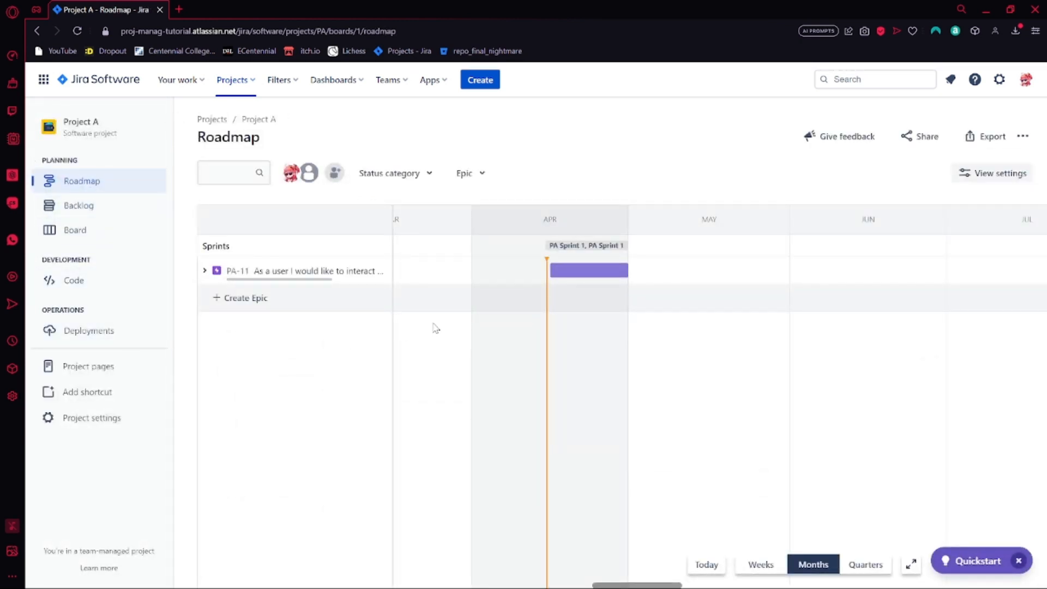
{"action": "left_click", "coordinate": [203, 273]}
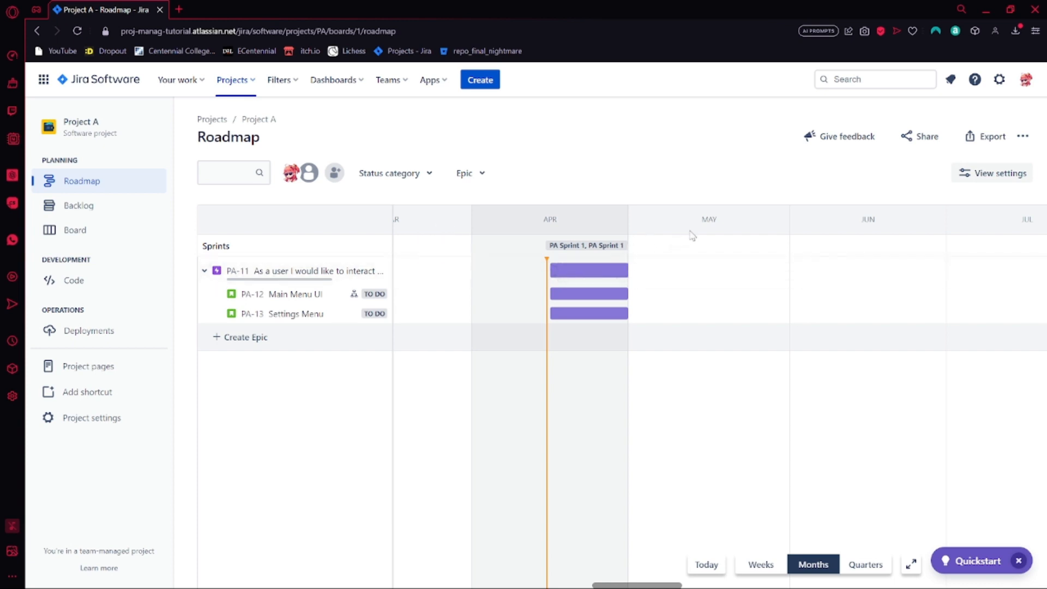
{"action": "left_click", "coordinate": [84, 206]}
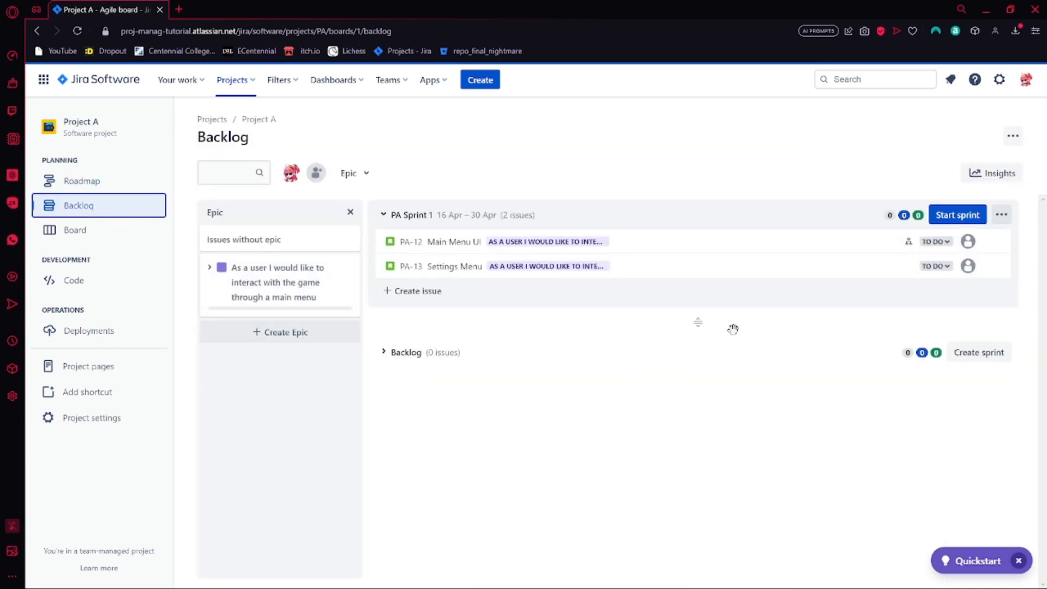
Create PA Sprint 2 and move the Settings Menu story from PA Sprint 1 into it
{"action": "left_click", "coordinate": [978, 355]}
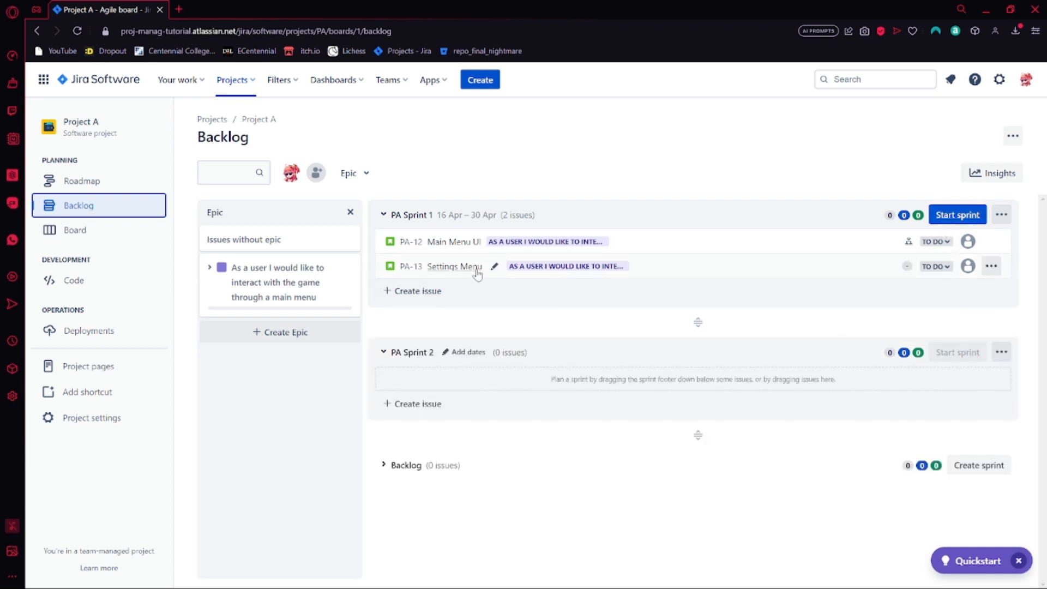
{"action": "left_click", "coordinate": [384, 466]}
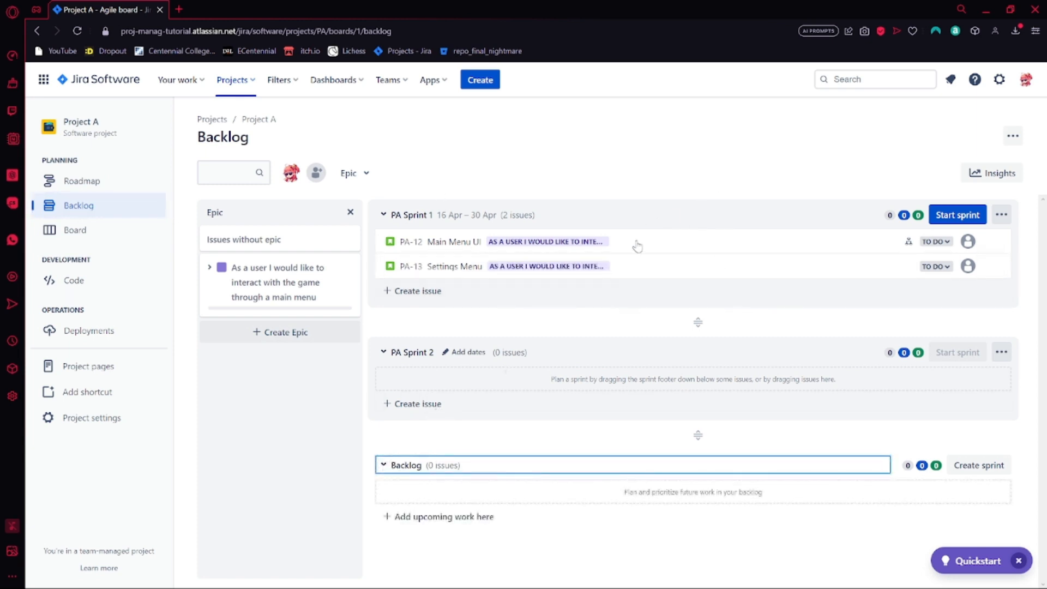
{"action": "left_click_drag", "start_coordinate": [712, 270], "coordinate": [700, 393]}
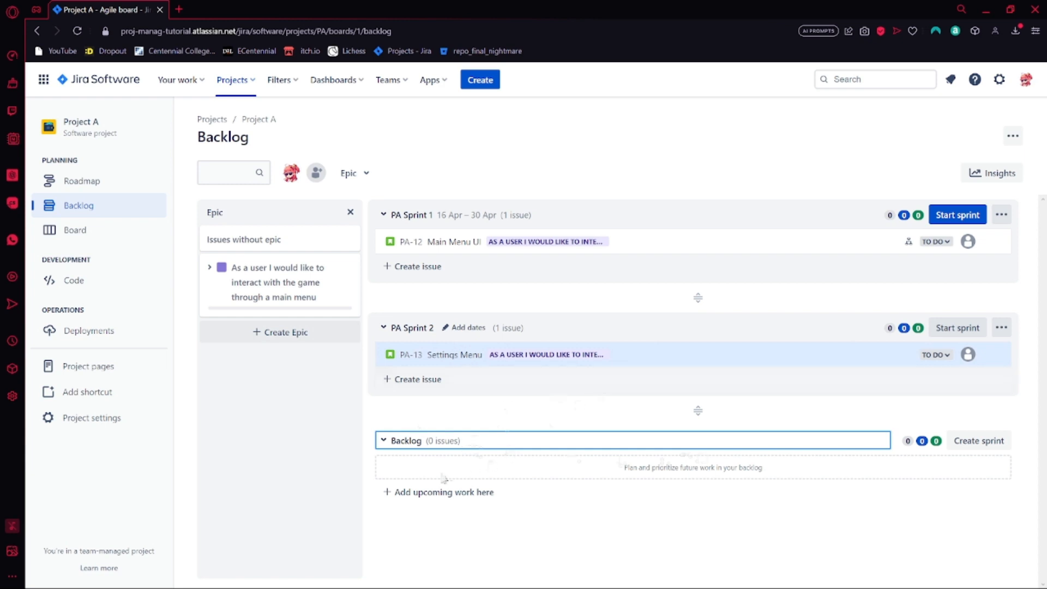
{"action": "mouse_move", "coordinate": [671, 362]}
{"action": "left_mouse_down"}
{"action": "mouse_move", "coordinate": [659, 472]}
{"action": "mouse_move", "coordinate": [671, 346]}
{"action": "left_mouse_up"}
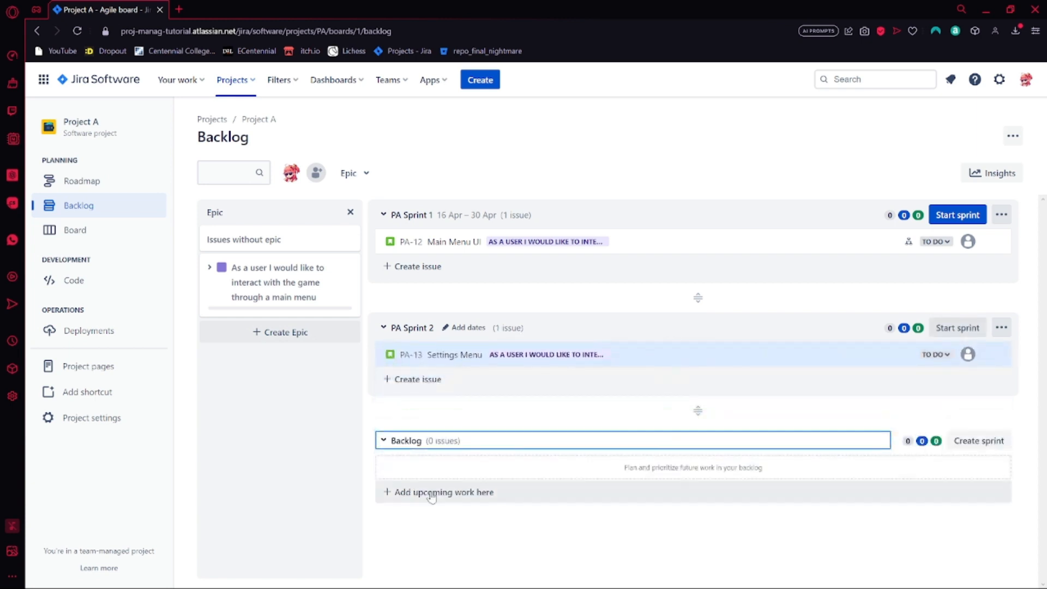
Add a task named "More Features" to the backlog without assigning it to a sprint
{"action": "left_click", "coordinate": [432, 495]}
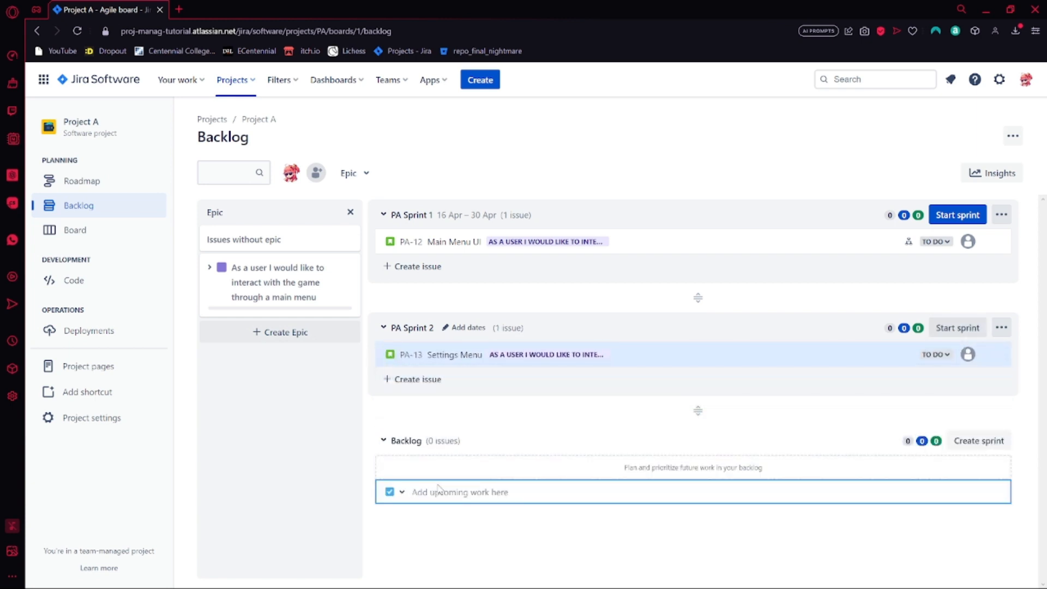
{"action": "type", "text": "More Features"}
{"action": "key", "text": "Return"}
{"action": "left_click", "coordinate": [519, 555]}
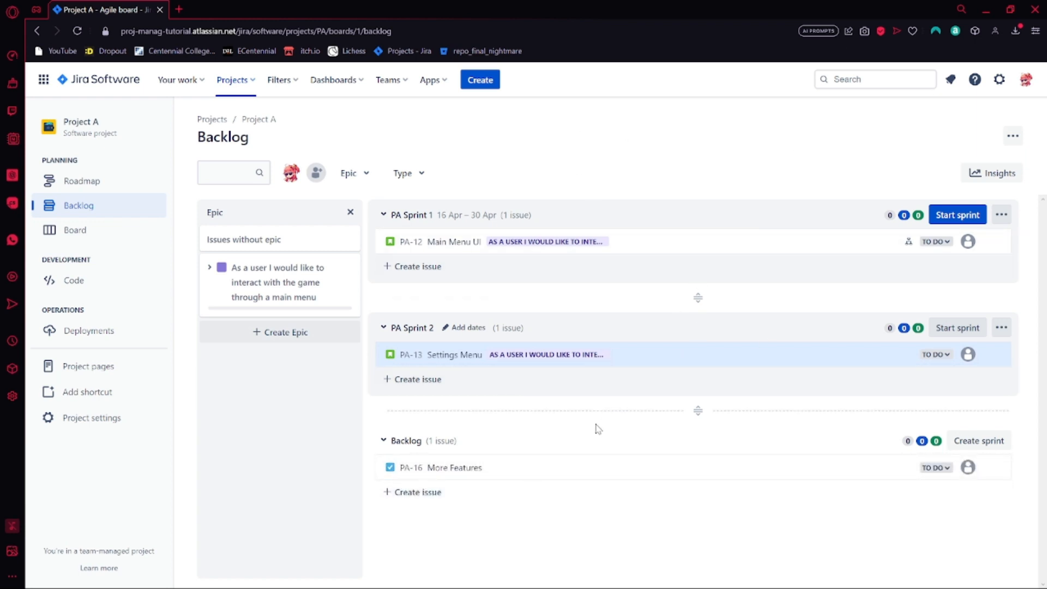
Check on the roadmap how the epic's two stories are spread over both sprints, then go back to the backlog
{"action": "left_click", "coordinate": [87, 181]}
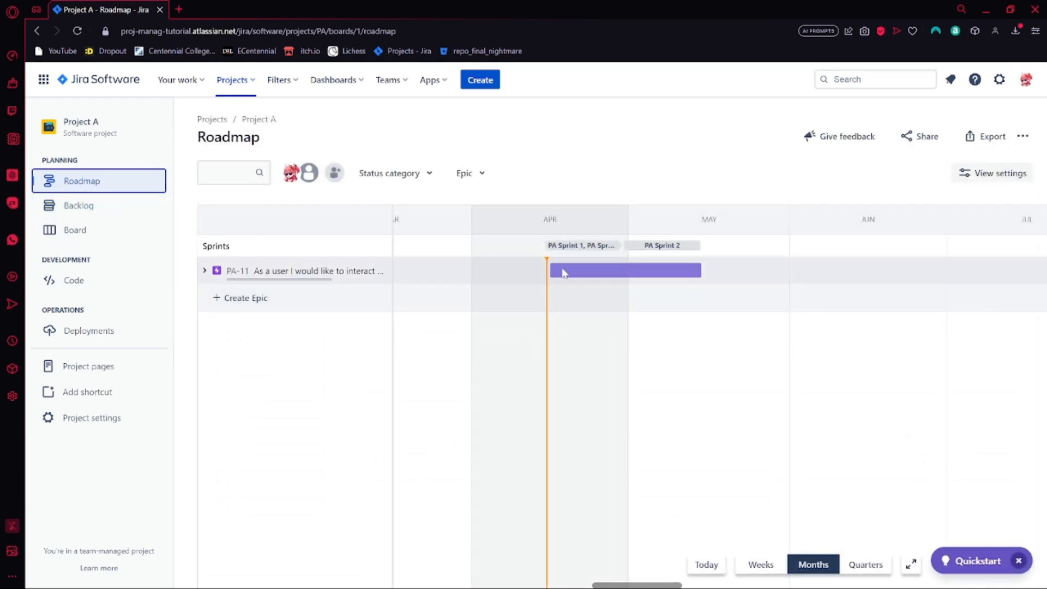
{"action": "left_click", "coordinate": [205, 271]}
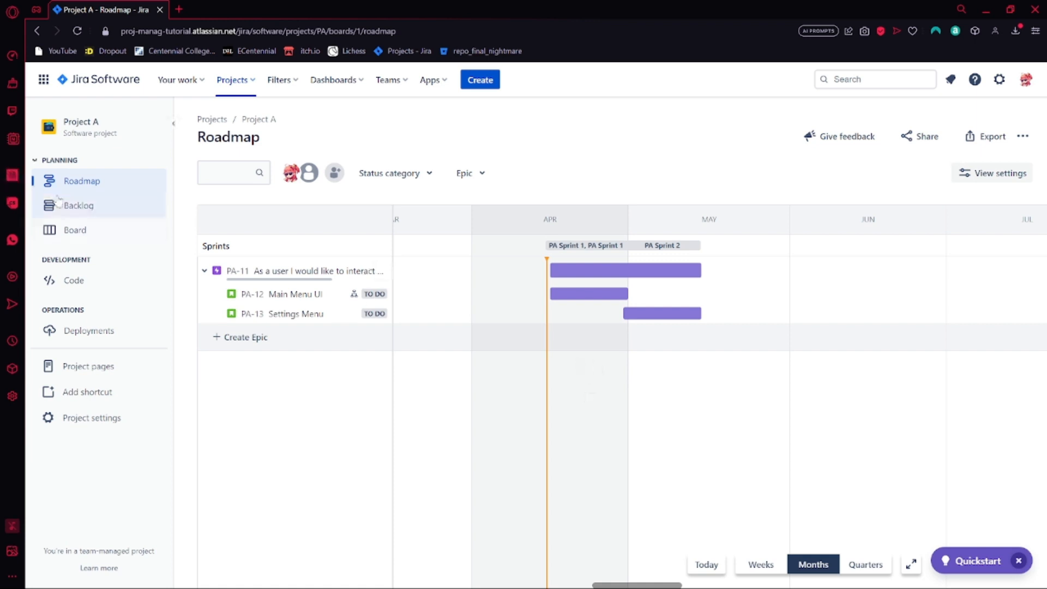
{"action": "left_click", "coordinate": [83, 210]}
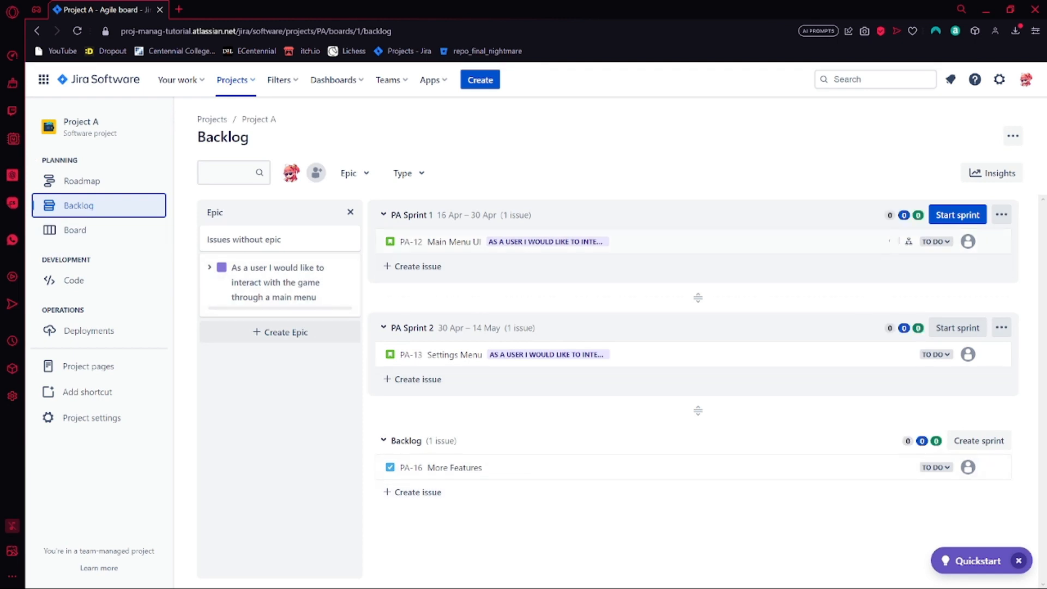
Start PA Sprint 1 with the preset 2-week duration and dismiss the start notification
{"action": "left_click", "coordinate": [958, 215]}
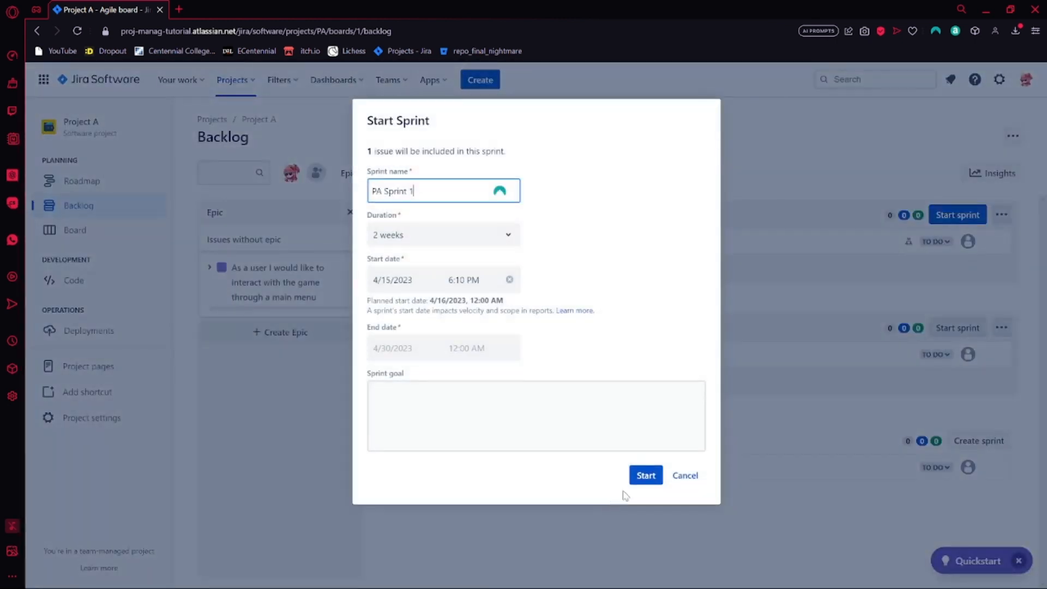
{"action": "left_click", "coordinate": [636, 483]}
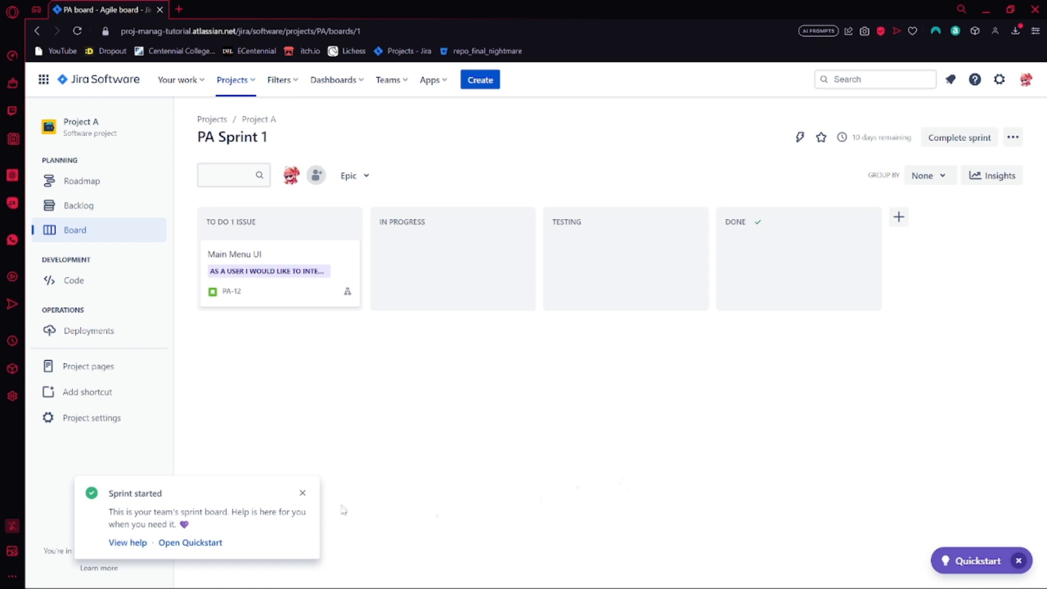
{"action": "left_click", "coordinate": [303, 494]}
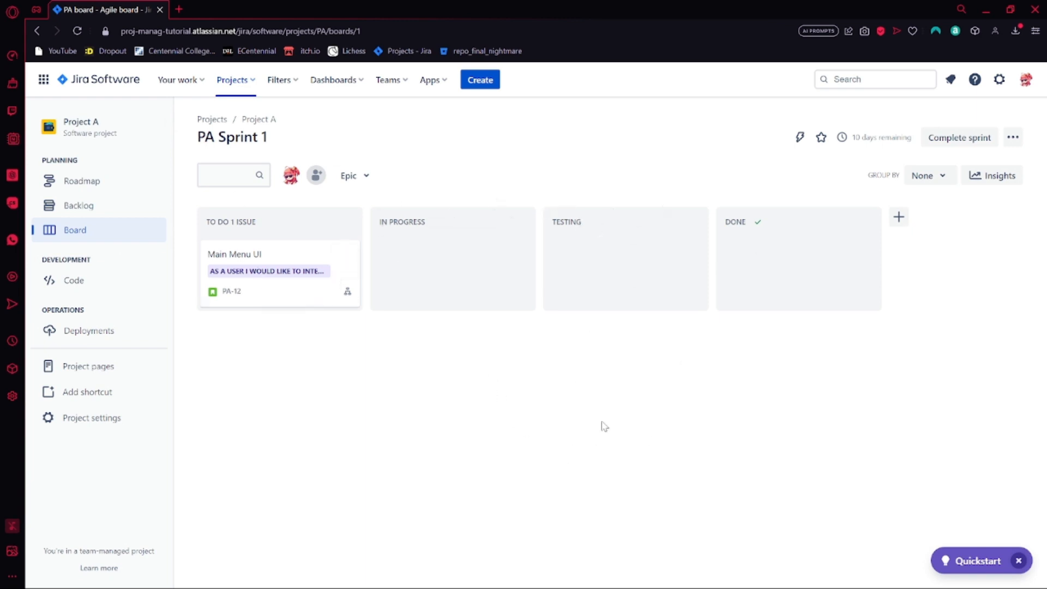
{"action": "left_click_drag", "start_coordinate": [280, 276], "coordinate": [324, 274]}
{"action": "left_click", "coordinate": [899, 217]}
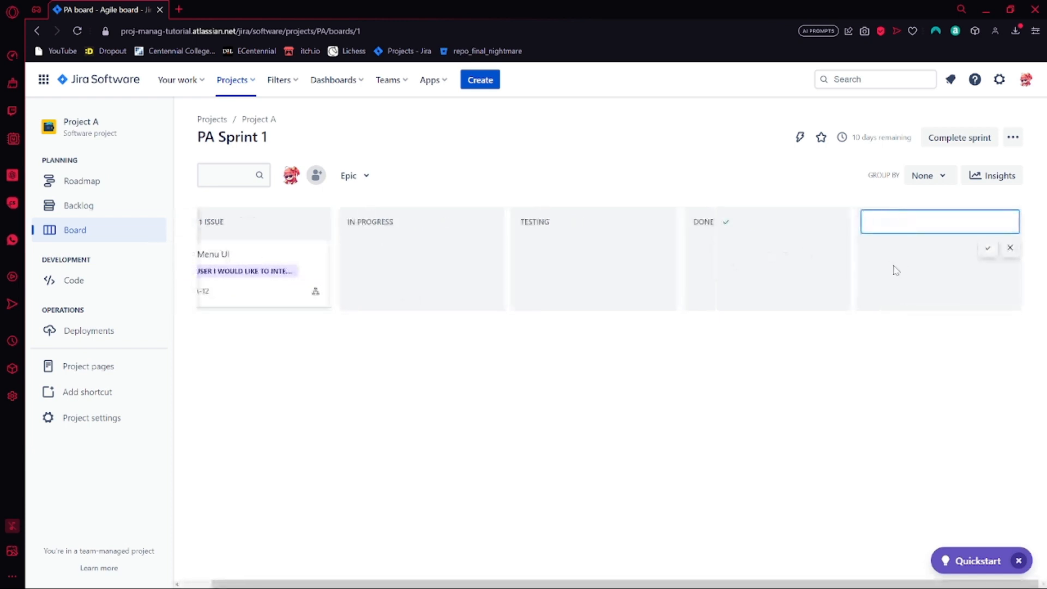
{"action": "left_click", "coordinate": [1006, 249]}
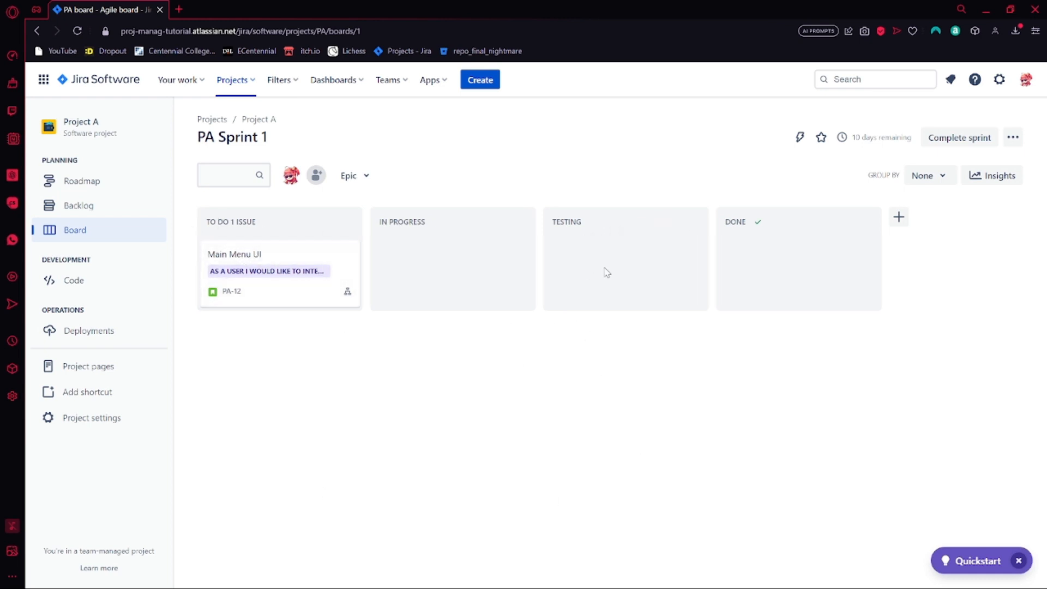
Move the Settings Menu story from PA Sprint 2 into PA Sprint 1, confirm the scope change and open the sprint board
{"action": "left_click", "coordinate": [79, 205]}
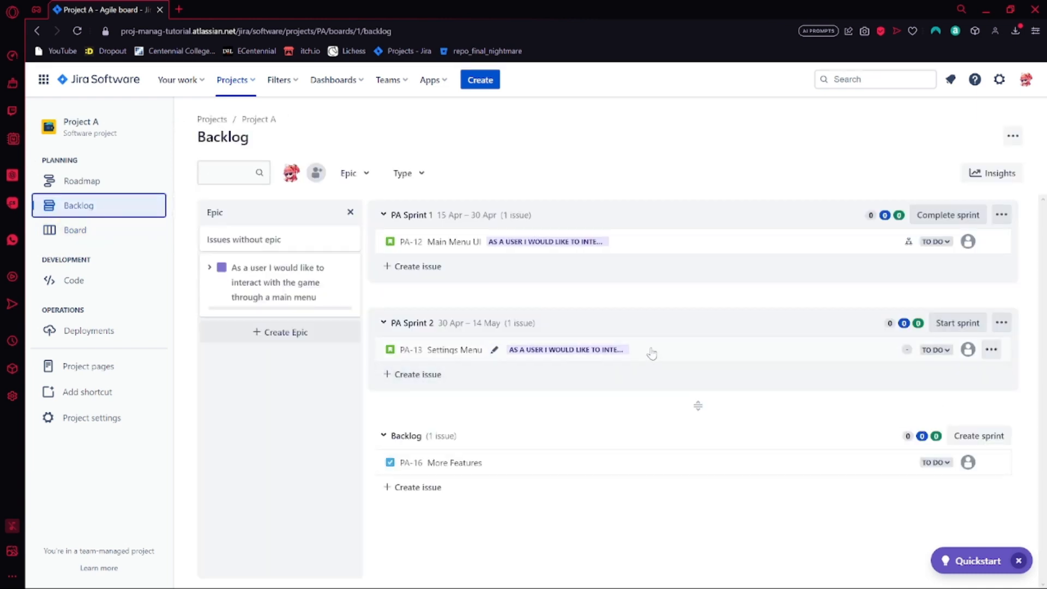
{"action": "left_click_drag", "start_coordinate": [652, 353], "coordinate": [543, 296]}
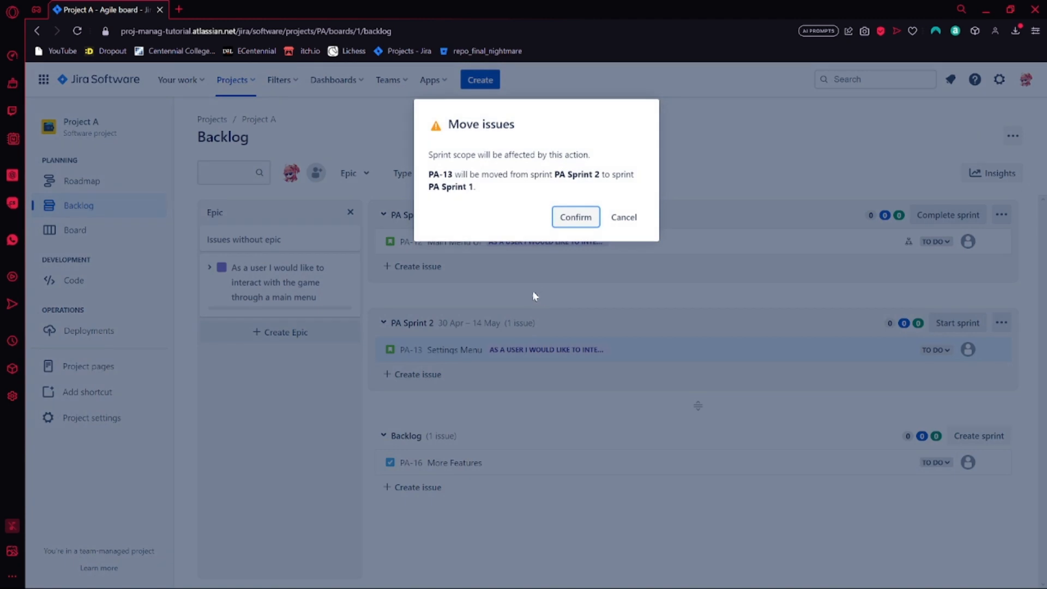
{"action": "left_click", "coordinate": [579, 219]}
{"action": "left_click", "coordinate": [112, 231]}
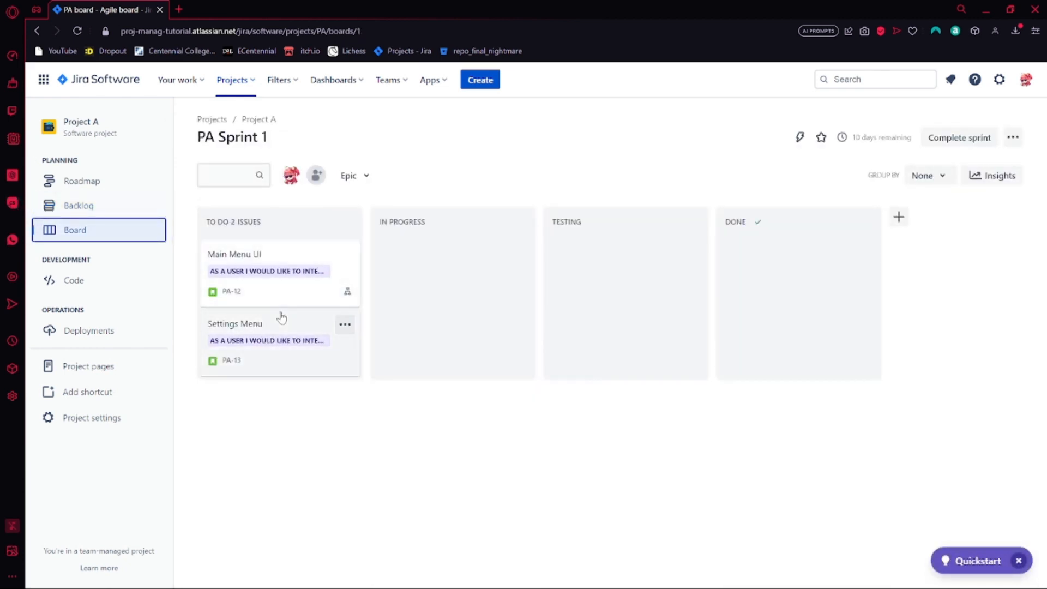
Review which issue types the Main Menu UI story can be changed to, then close the story unchanged
{"action": "left_click", "coordinate": [259, 297]}
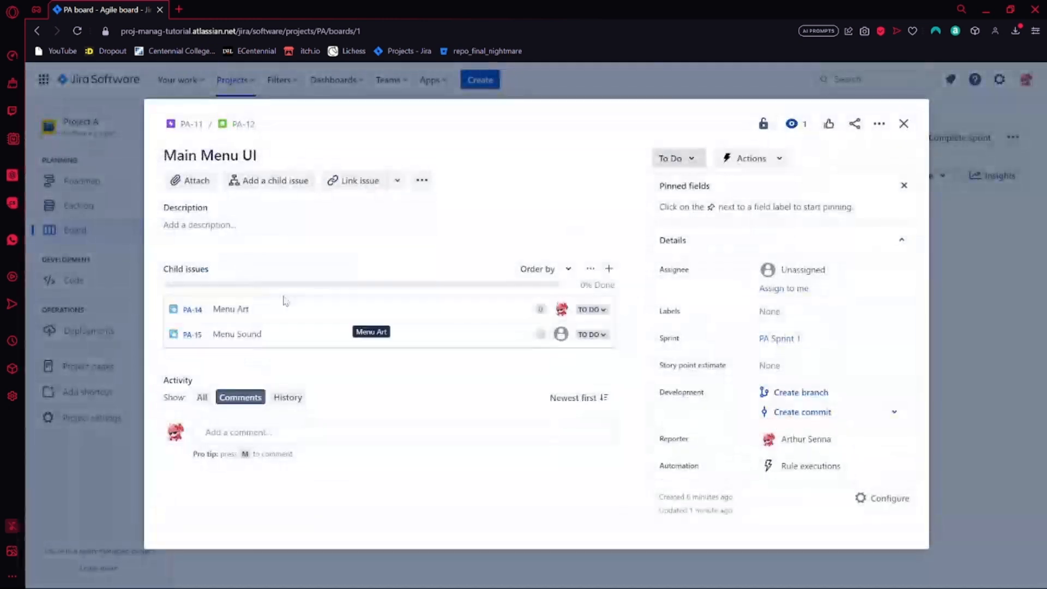
{"action": "left_click", "coordinate": [222, 125]}
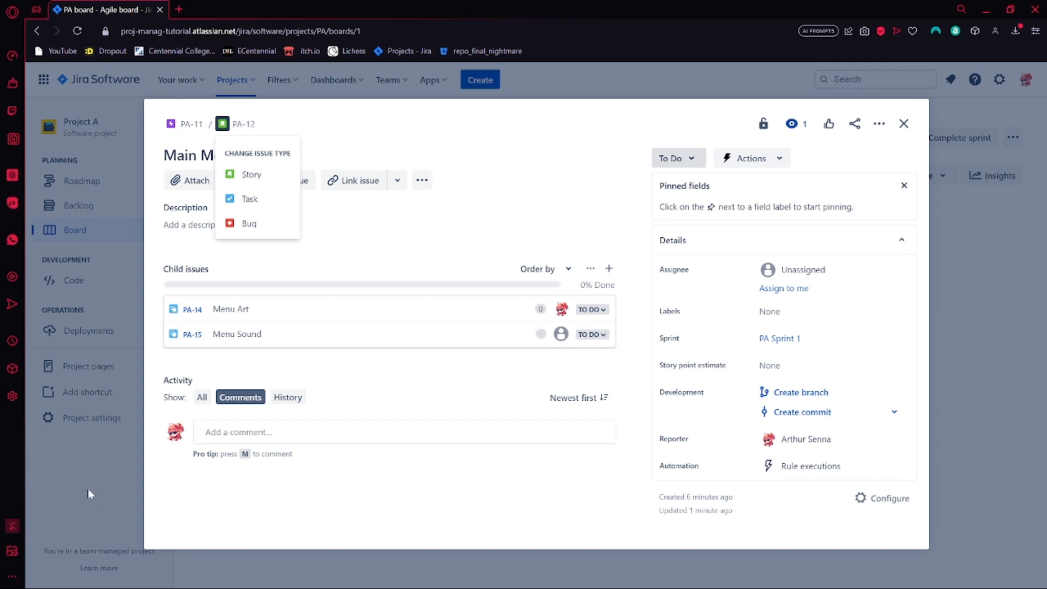
{"action": "left_click", "coordinate": [77, 509]}
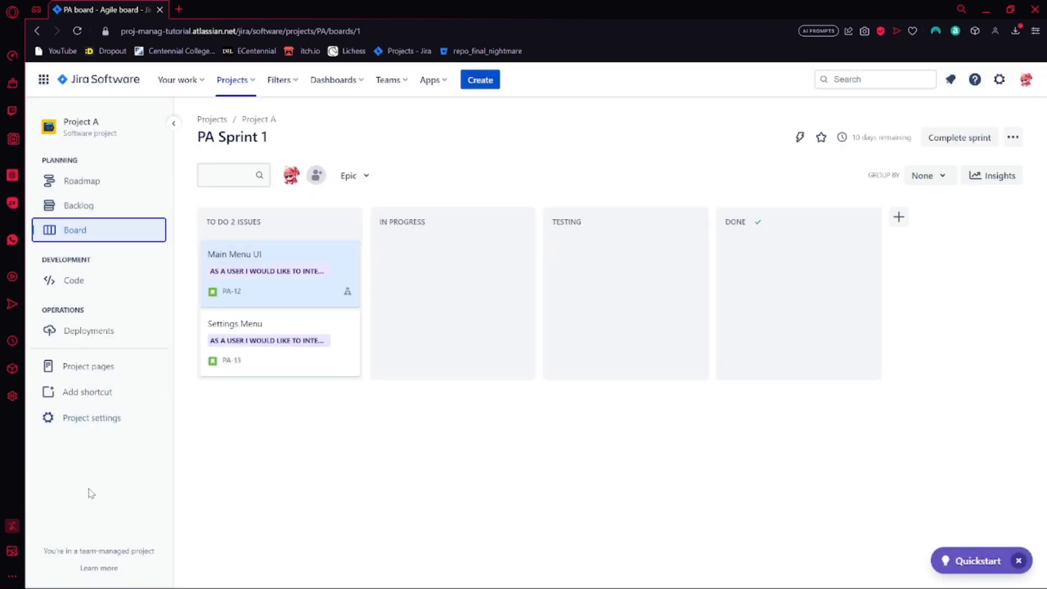
Start a new issue type in the project settings, named Coding with the description Coding Tasks
{"action": "left_click", "coordinate": [84, 428]}
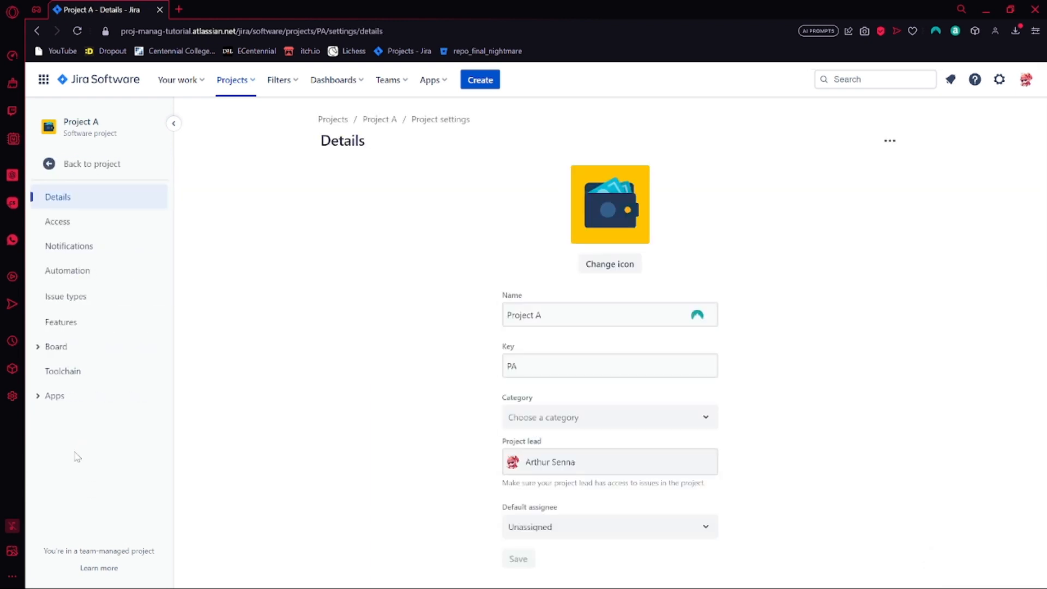
{"action": "left_click", "coordinate": [95, 305]}
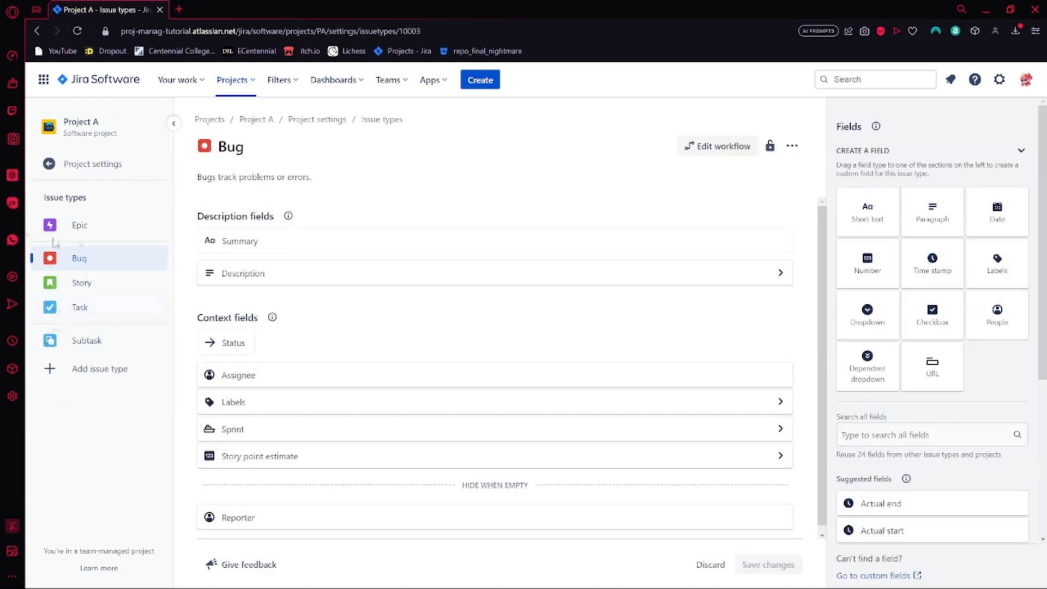
{"action": "left_click", "coordinate": [96, 377]}
{"action": "type", "text": "C"}
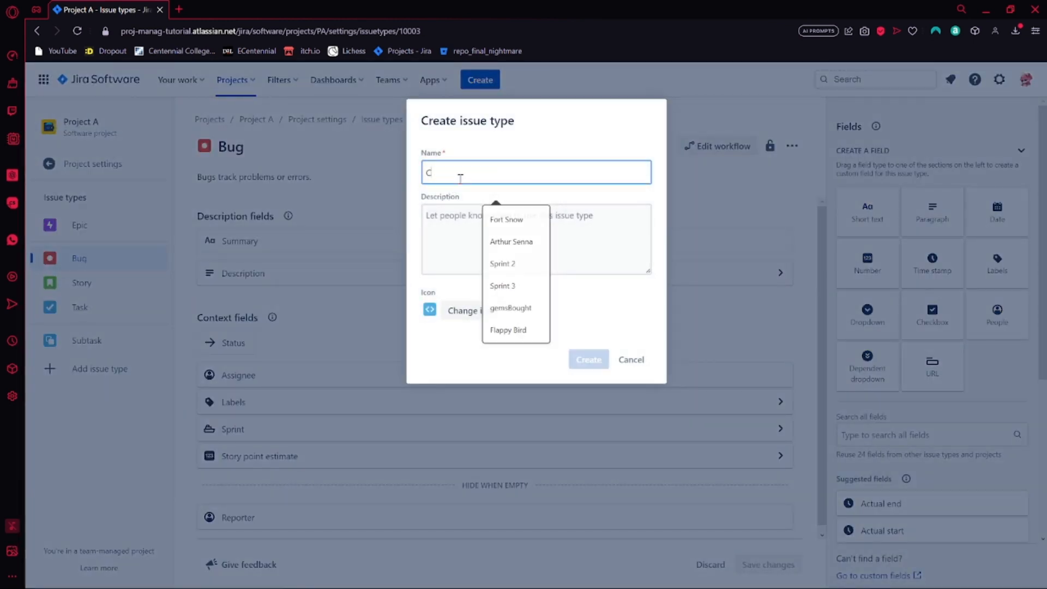
{"action": "type", "text": "oding"}
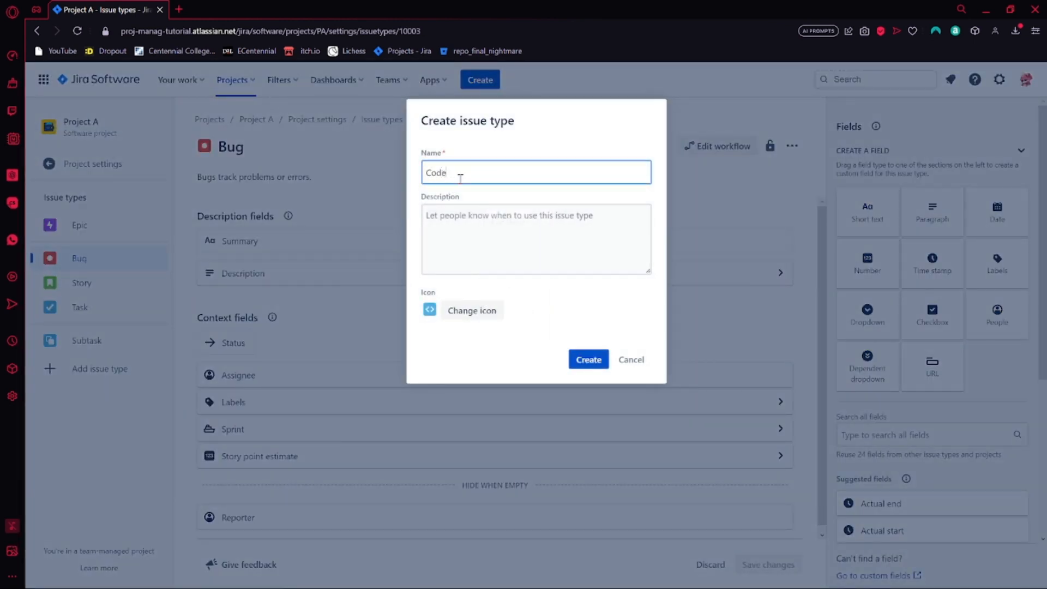
{"action": "left_click", "coordinate": [564, 218]}
{"action": "type", "text": "Coding Tasks"}
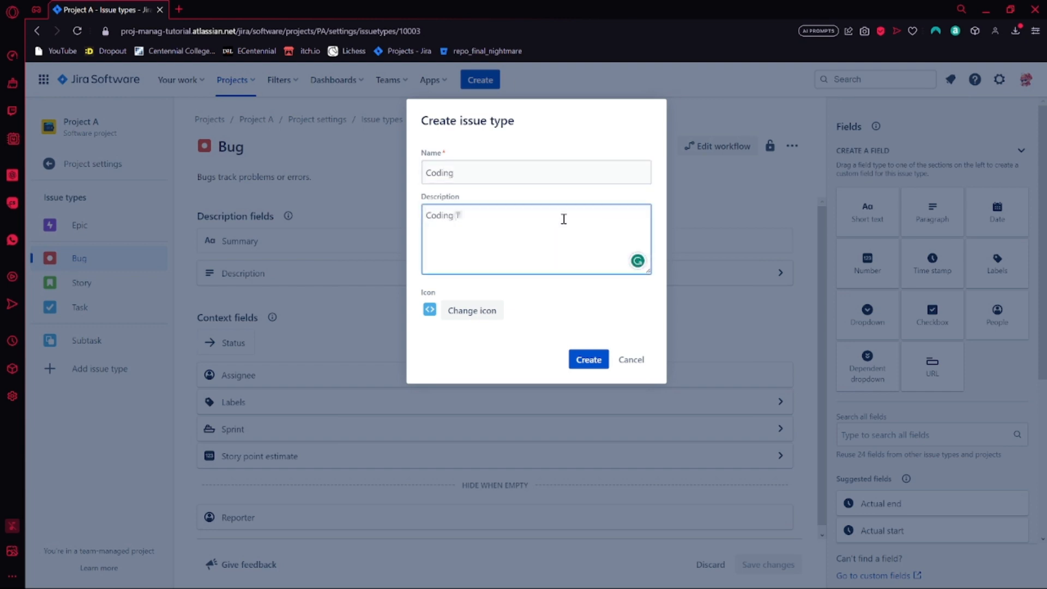
Look through the default icons for the Coding issue type and leave the icon selection without choosing one
{"action": "left_click", "coordinate": [430, 309]}
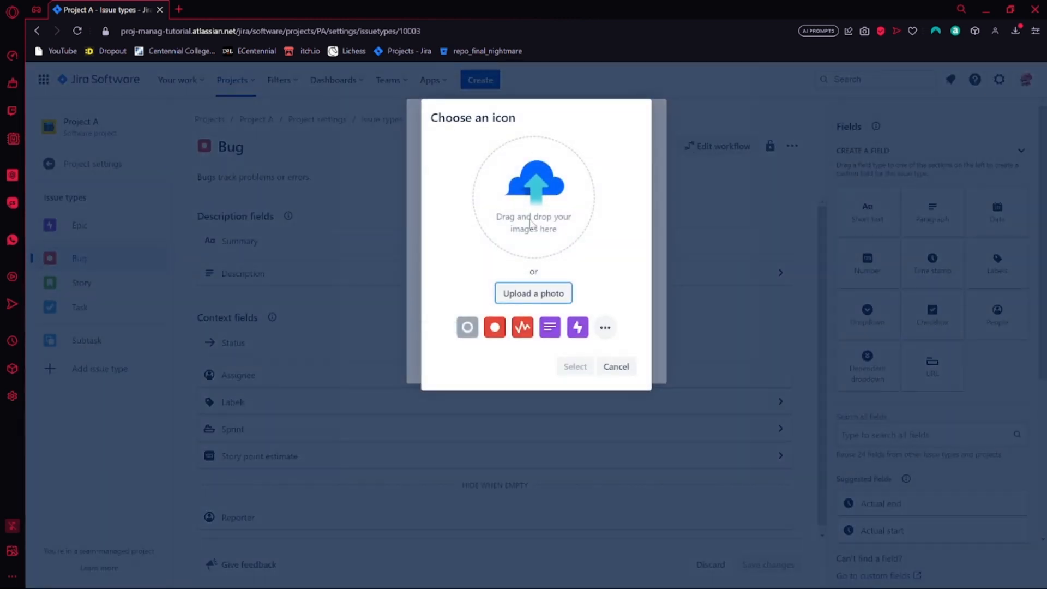
{"action": "left_click", "coordinate": [605, 327]}
{"action": "scroll", "coordinate": [543, 284], "scroll_direction": "down", "scroll_amount": 2}
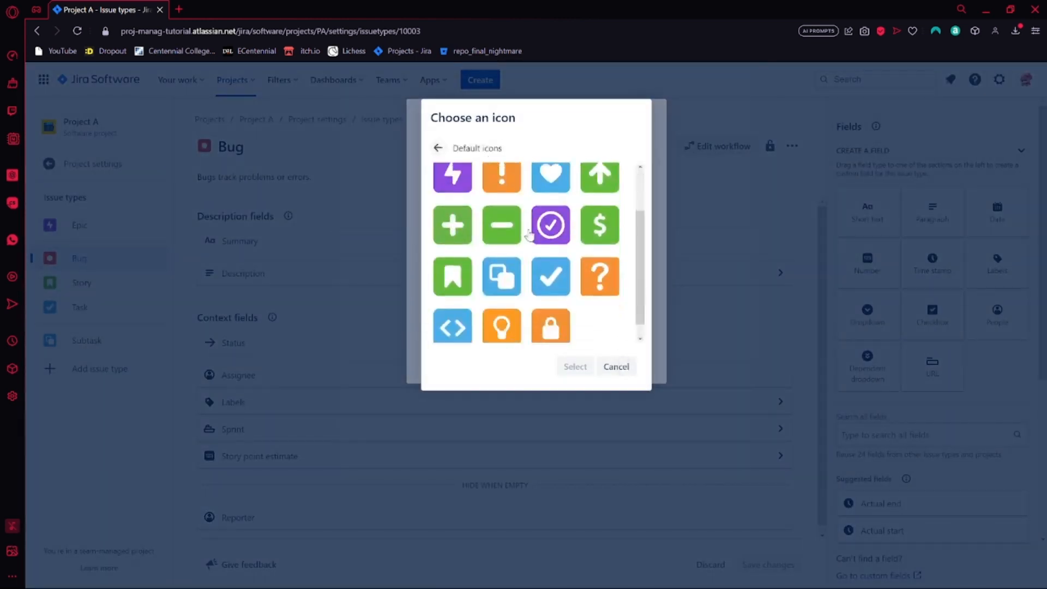
{"action": "scroll", "coordinate": [541, 289], "scroll_direction": "up", "scroll_amount": 2}
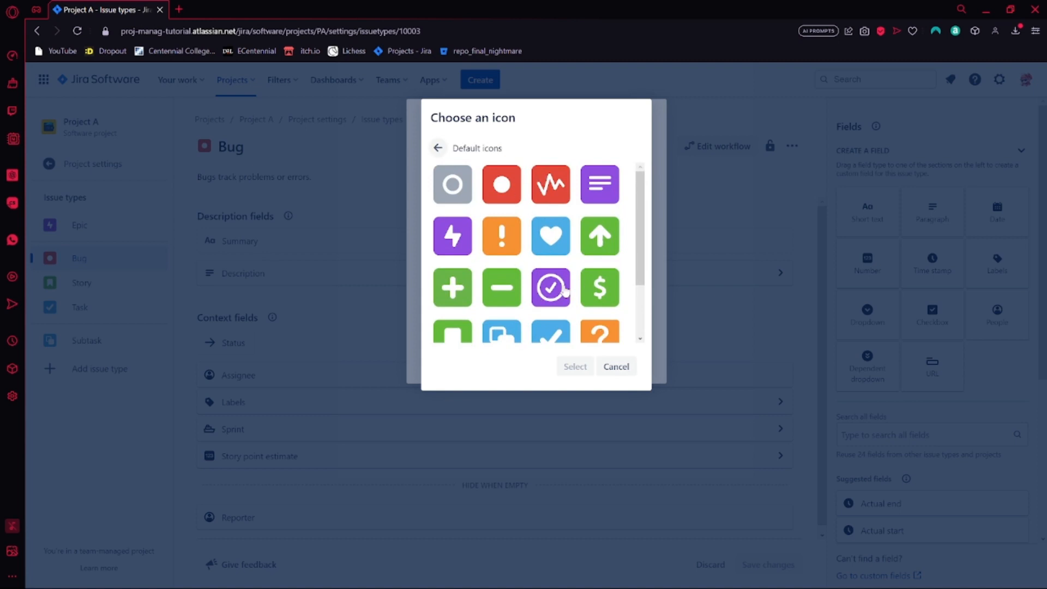
{"action": "scroll", "coordinate": [600, 322], "scroll_direction": "down", "scroll_amount": 2}
{"action": "left_click", "coordinate": [628, 367]}
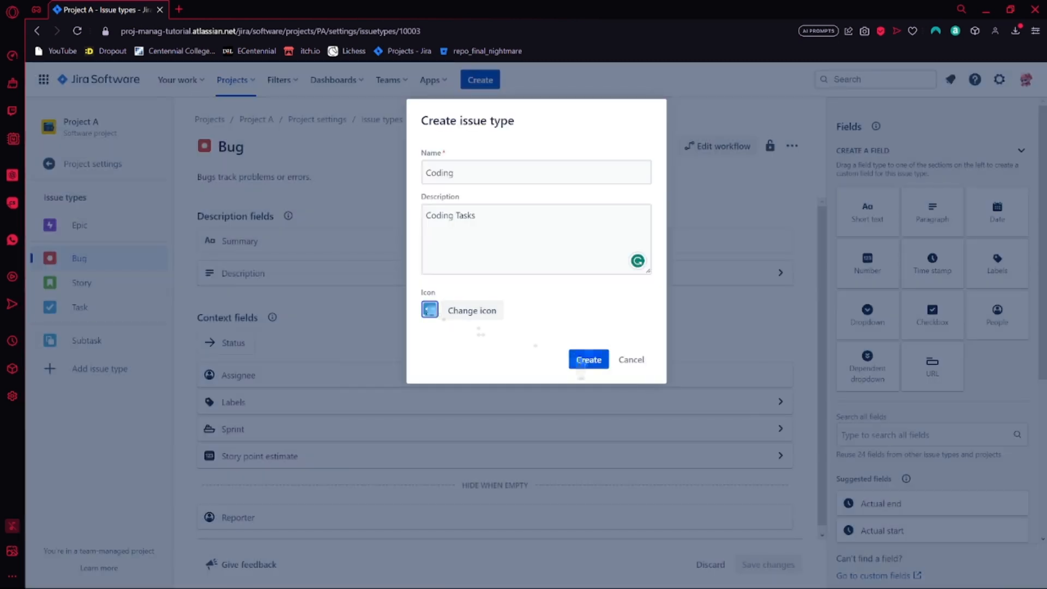
Create the Coding issue type and dismiss the notification
{"action": "left_click", "coordinate": [584, 361]}
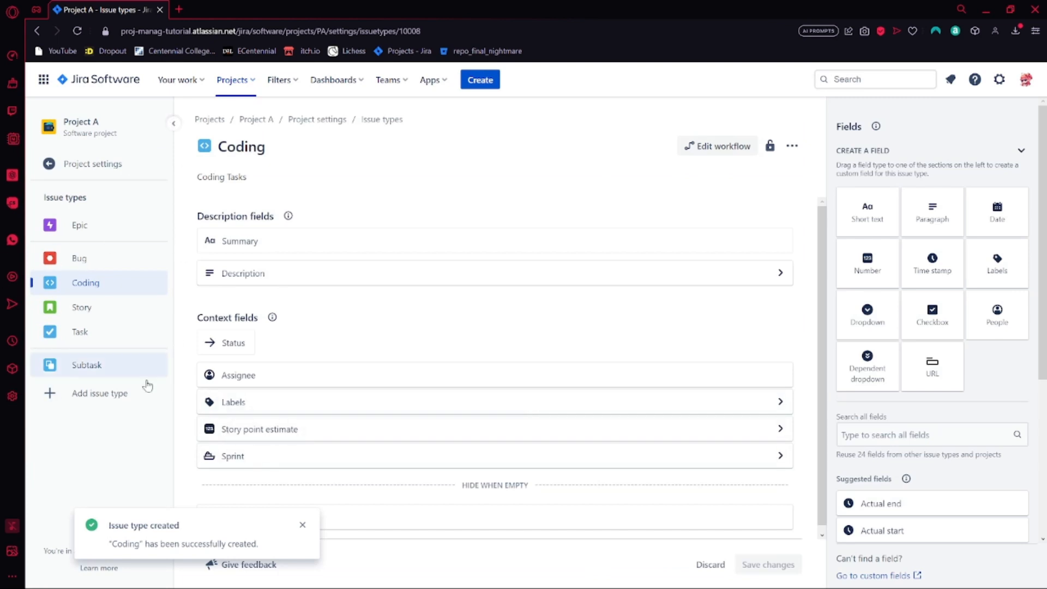
{"action": "left_click", "coordinate": [303, 529]}
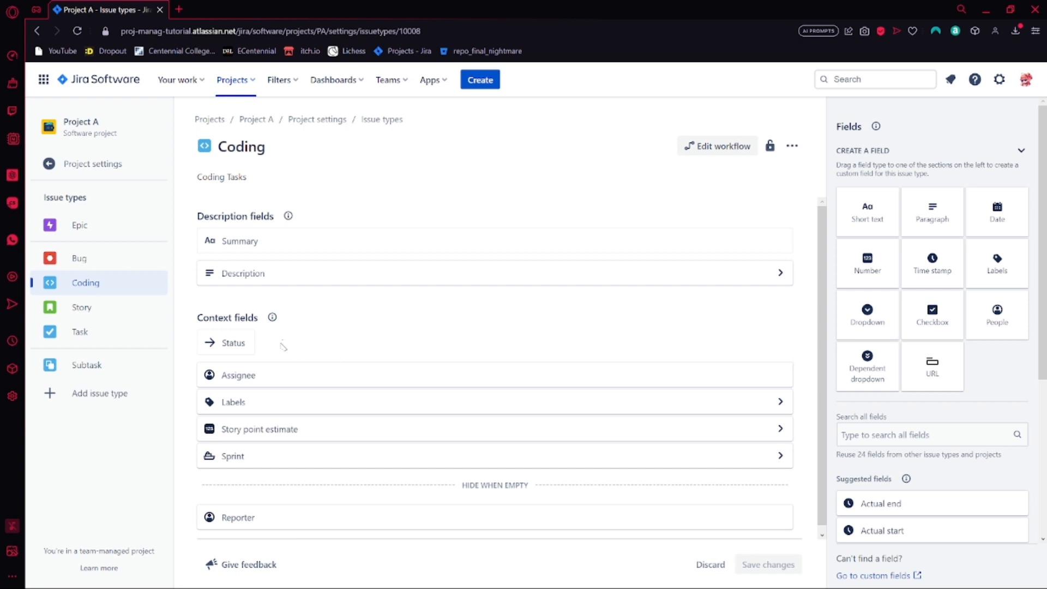
Remove the Labels, Story point estimate and Reporter fields from the Coding issue type
{"action": "scroll", "coordinate": [349, 364], "scroll_direction": "down", "scroll_amount": 1}
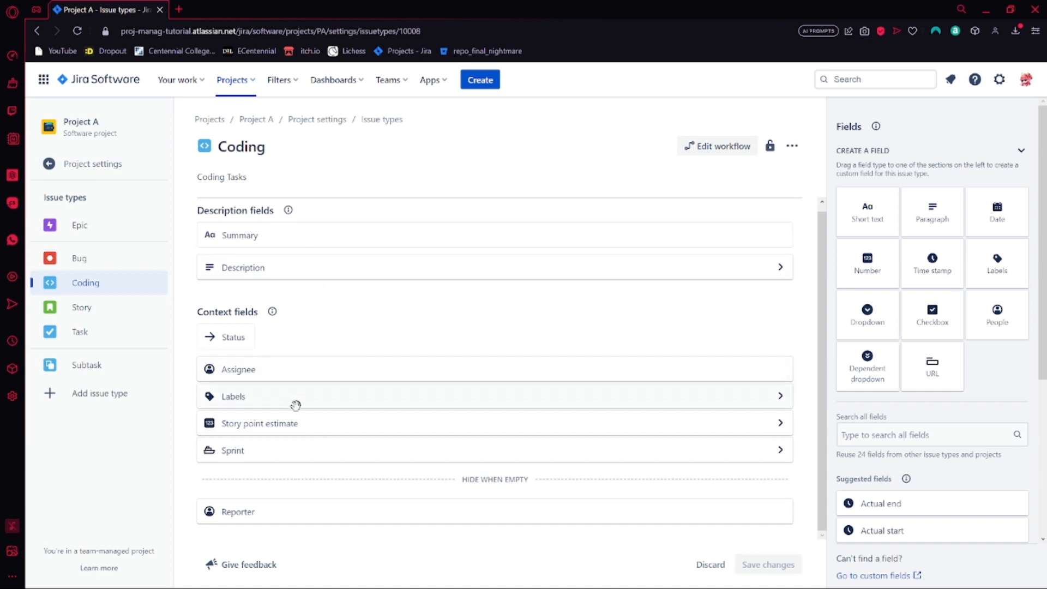
{"action": "left_click_drag", "start_coordinate": [295, 405], "coordinate": [820, 330]}
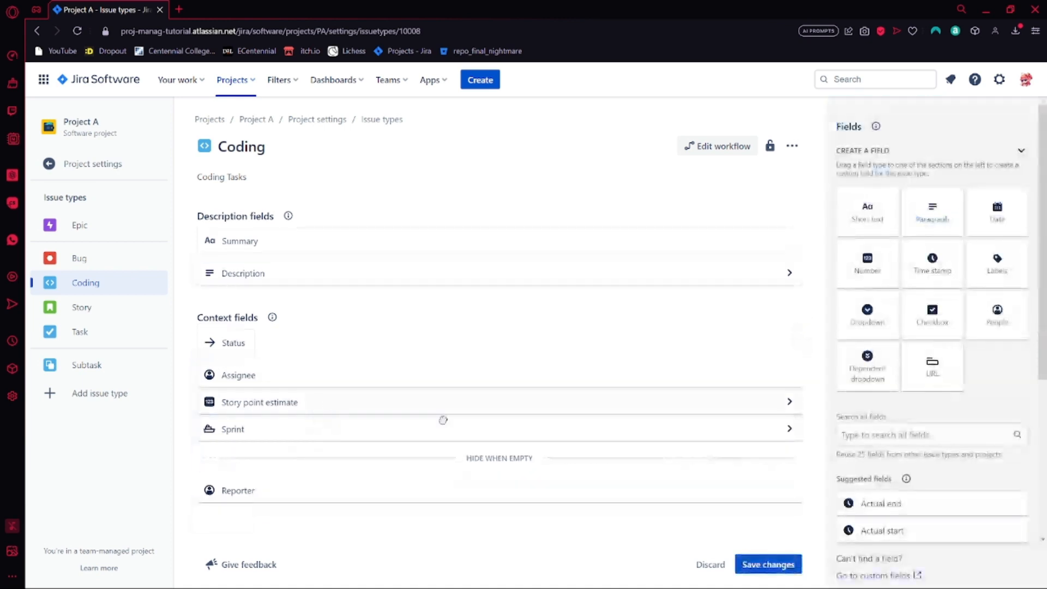
{"action": "left_click_drag", "start_coordinate": [443, 420], "coordinate": [873, 396]}
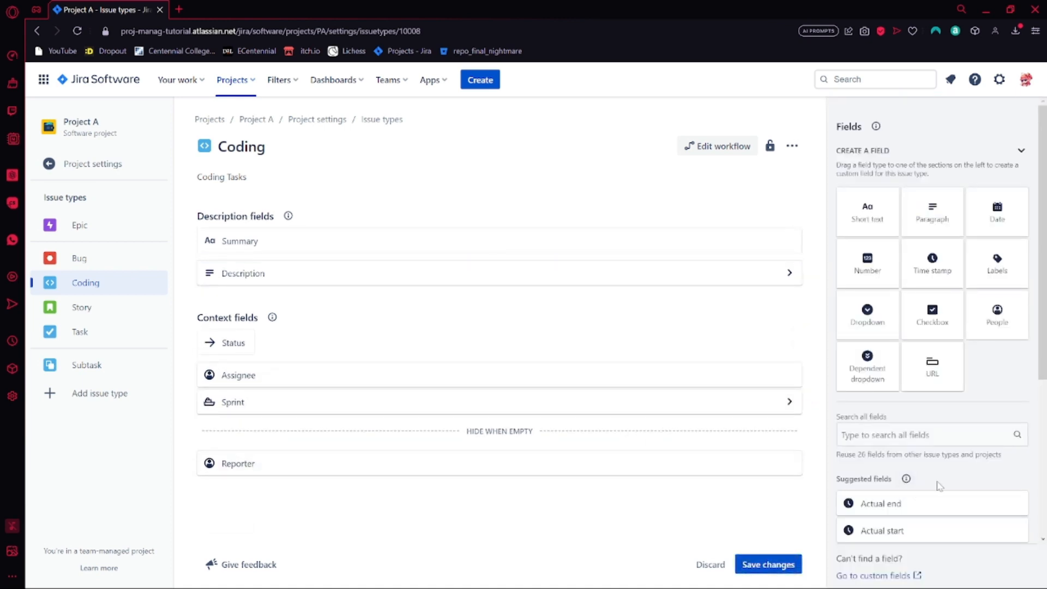
{"action": "scroll", "coordinate": [951, 466], "scroll_direction": "down", "scroll_amount": 1}
{"action": "left_click_drag", "start_coordinate": [365, 421], "coordinate": [890, 333]}
{"action": "left_click", "coordinate": [579, 369]}
Add the suggested fields Approvers and Due date to Coding's context fields, placing Due date above Assignee
{"action": "scroll", "coordinate": [969, 431], "scroll_direction": "down", "scroll_amount": 5}
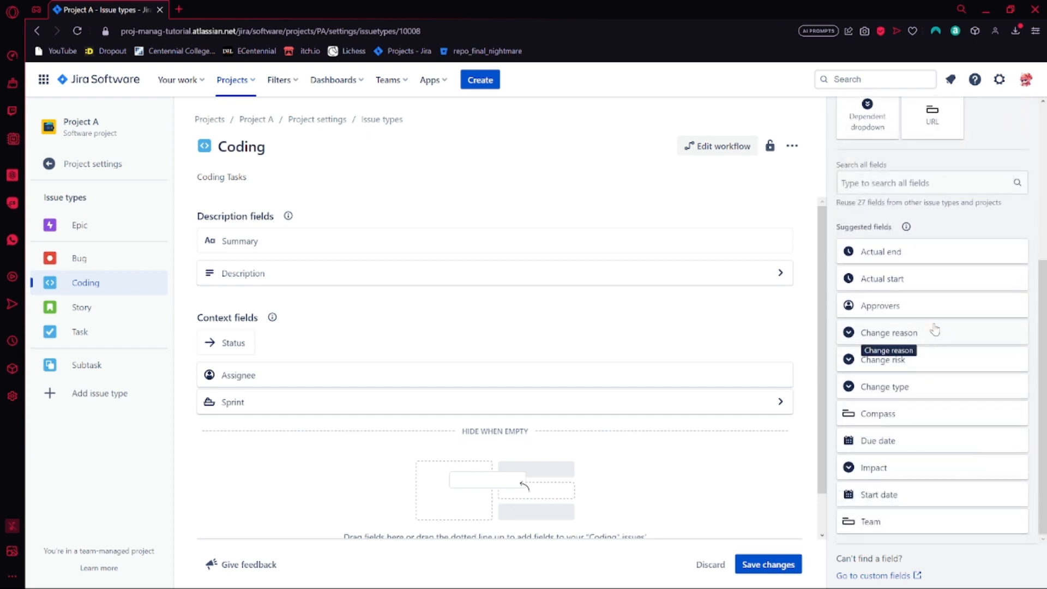
{"action": "left_click_drag", "start_coordinate": [947, 313], "coordinate": [491, 429]}
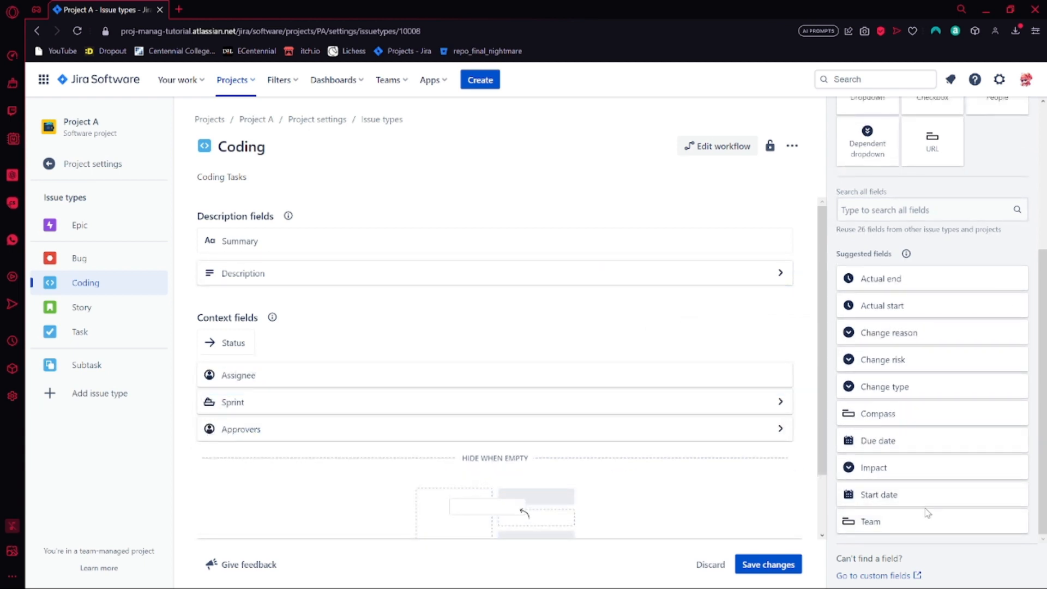
{"action": "scroll", "coordinate": [912, 388], "scroll_direction": "up", "scroll_amount": 1}
{"action": "scroll", "coordinate": [912, 394], "scroll_direction": "down", "scroll_amount": 1}
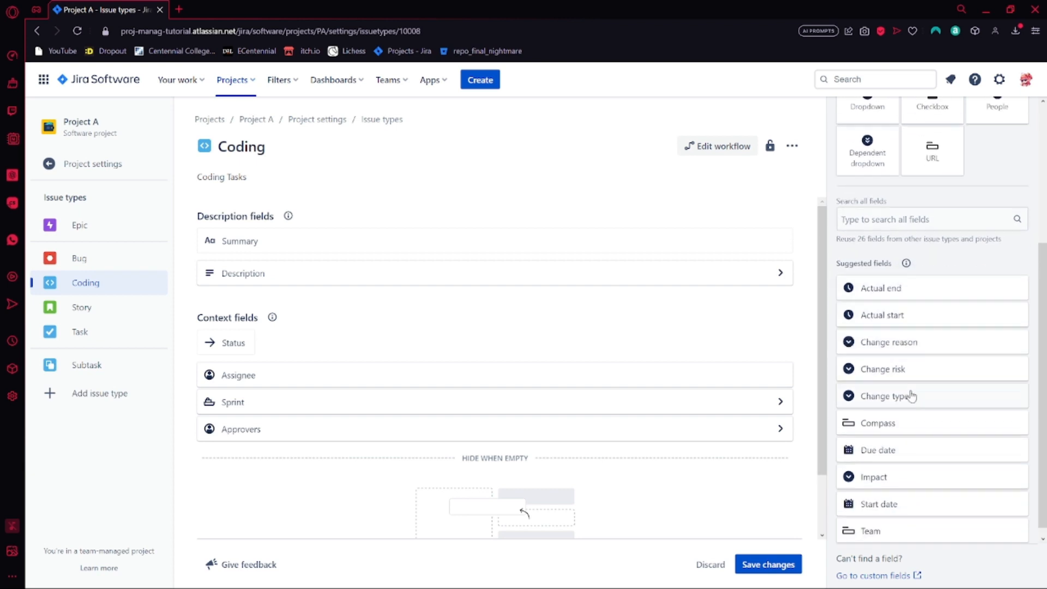
{"action": "left_click_drag", "start_coordinate": [934, 441], "coordinate": [406, 299]}
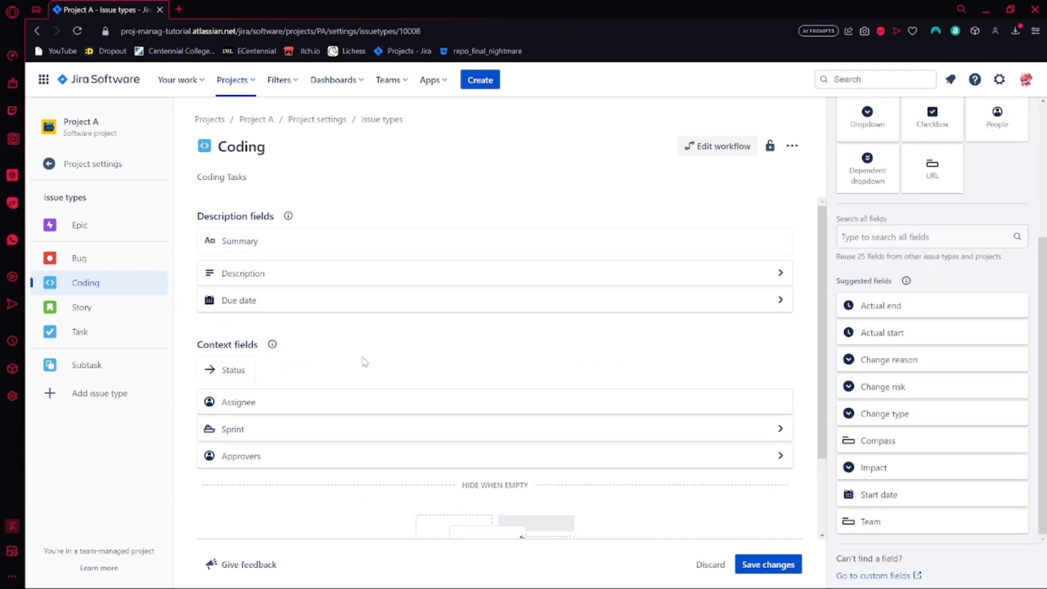
{"action": "left_click_drag", "start_coordinate": [308, 301], "coordinate": [292, 391]}
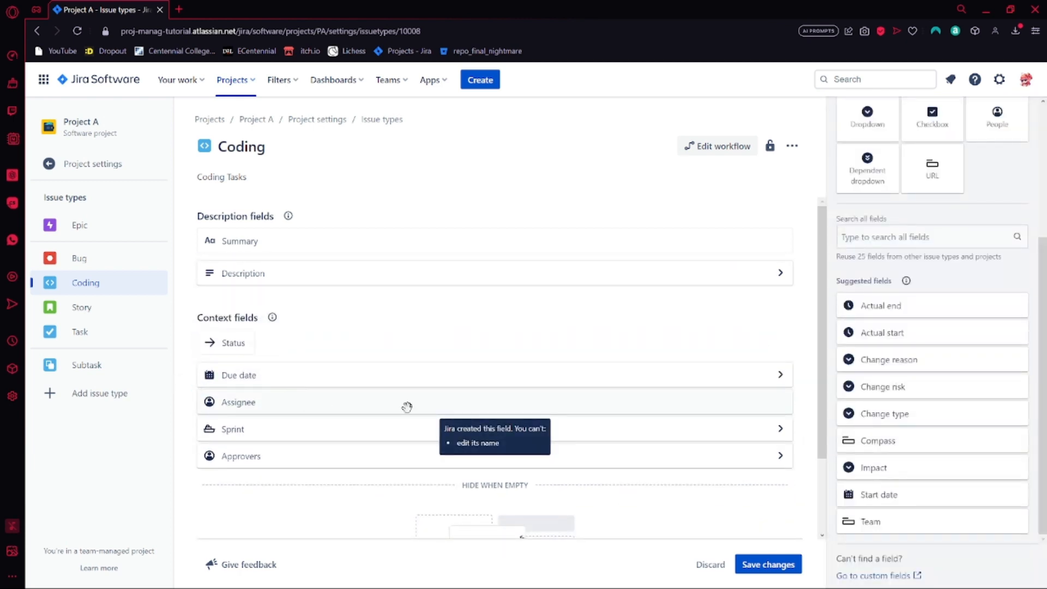
Look over the available field types and save the Coding issue type's field layout
{"action": "scroll", "coordinate": [906, 474], "scroll_direction": "up", "scroll_amount": 2}
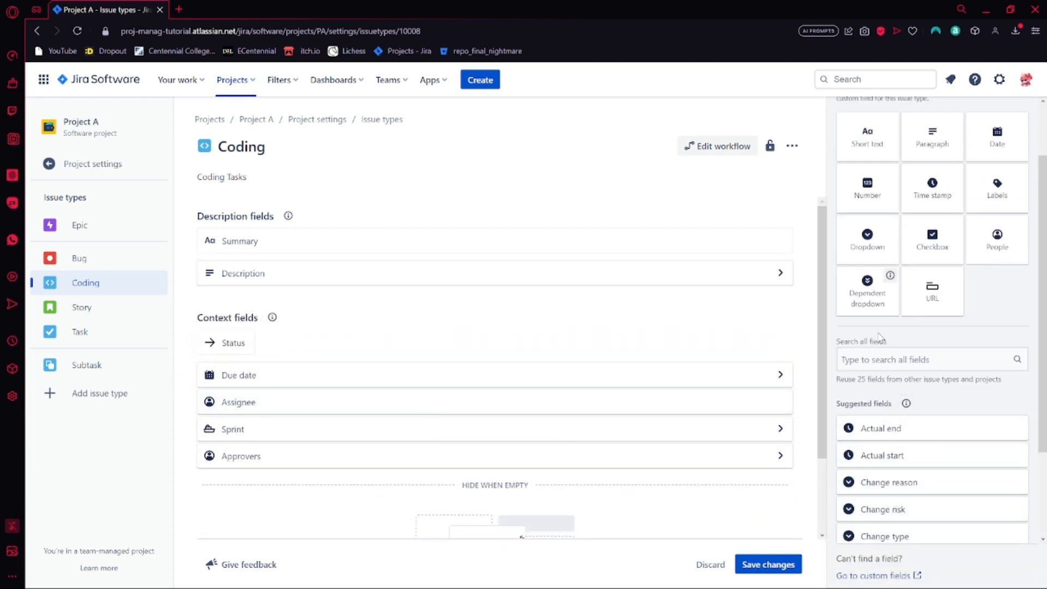
{"action": "scroll", "coordinate": [998, 401], "scroll_direction": "up", "scroll_amount": 1}
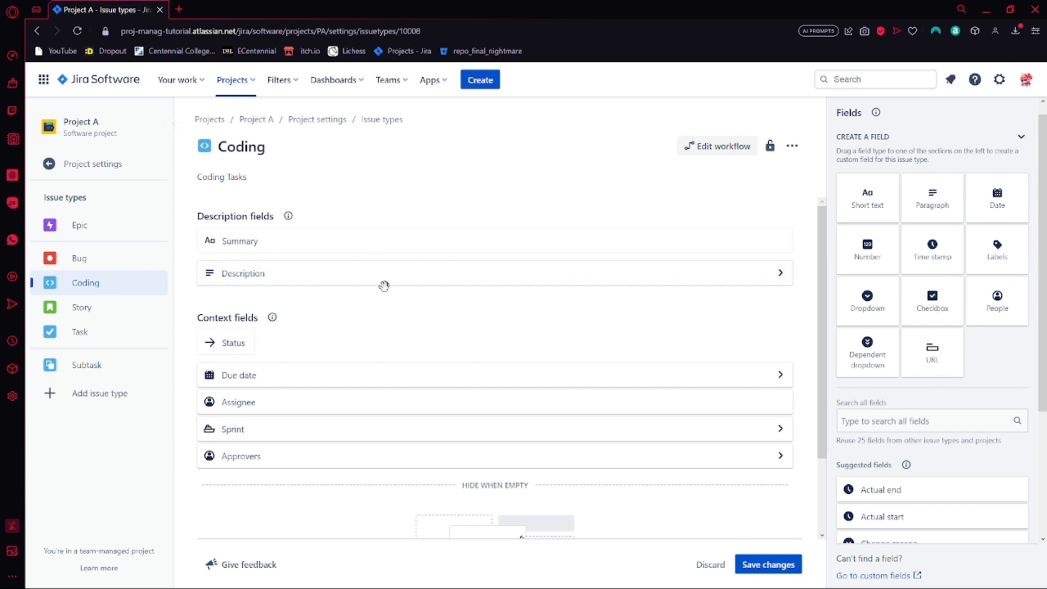
{"action": "scroll", "coordinate": [866, 492], "scroll_direction": "down", "scroll_amount": 1}
{"action": "scroll", "coordinate": [917, 385], "scroll_direction": "down", "scroll_amount": 3}
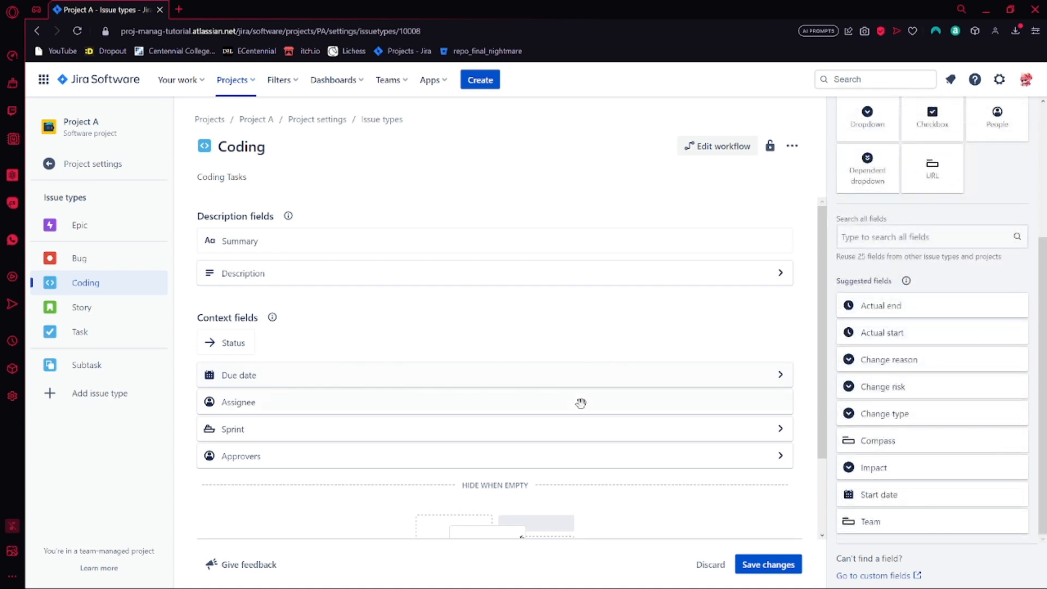
{"action": "scroll", "coordinate": [605, 401], "scroll_direction": "down", "scroll_amount": 2}
{"action": "left_click", "coordinate": [769, 565]}
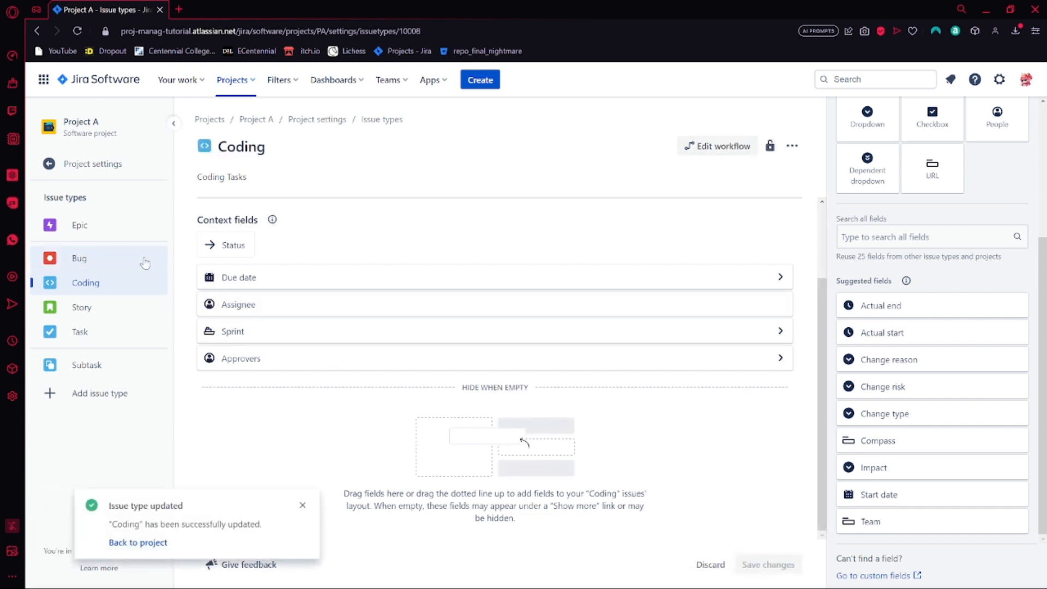
Go to the project's backlog and add an issue of type Coding named "Coding task" to PA Sprint 1
{"action": "left_click", "coordinate": [254, 120]}
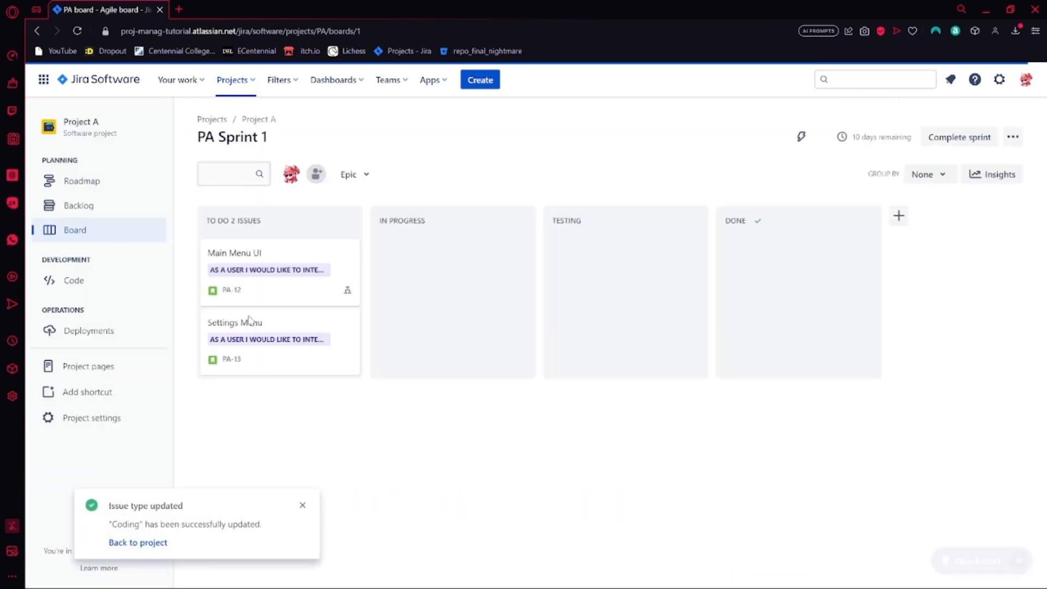
{"action": "left_click", "coordinate": [73, 214]}
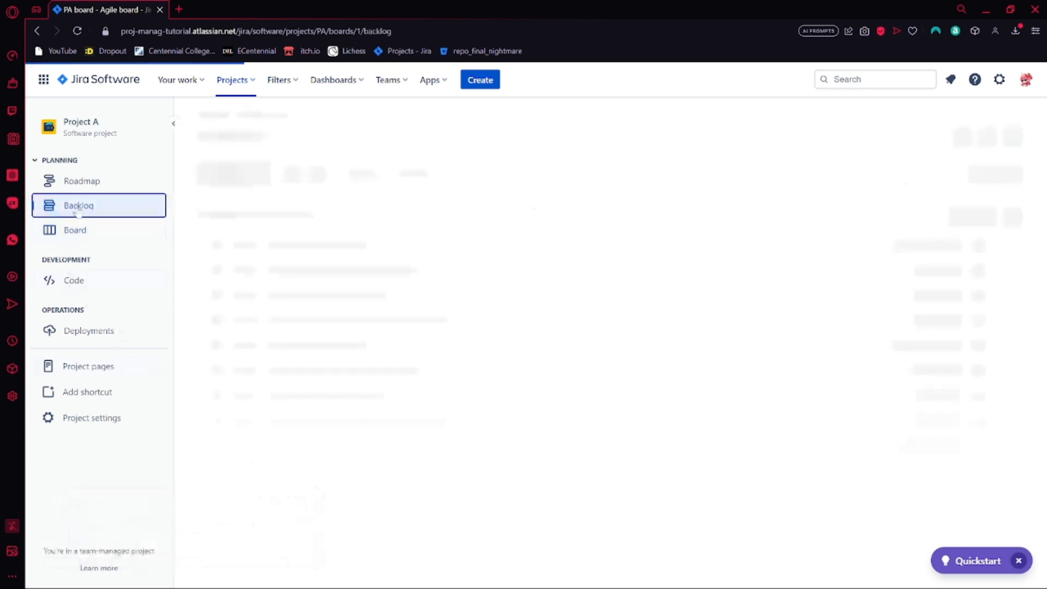
{"action": "left_click", "coordinate": [397, 295]}
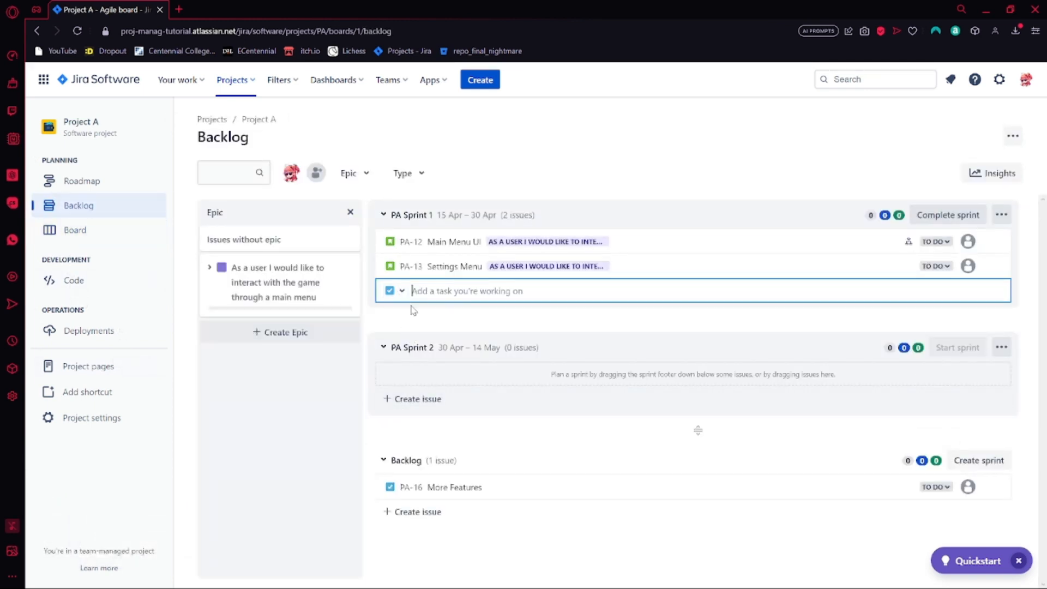
{"action": "left_click", "coordinate": [396, 291]}
{"action": "left_click", "coordinate": [418, 357]}
{"action": "type", "text": "Coding task"}
{"action": "key", "text": "Return"}
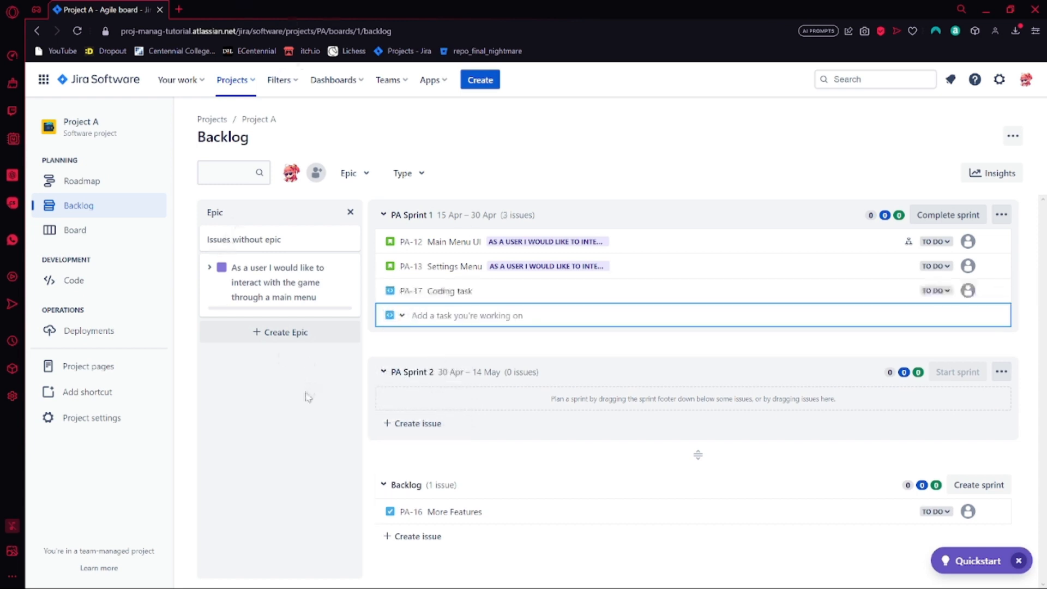
Open Coding task from the sprint board, set the project lead as its assignee and approver, and close it
{"action": "left_click", "coordinate": [104, 233]}
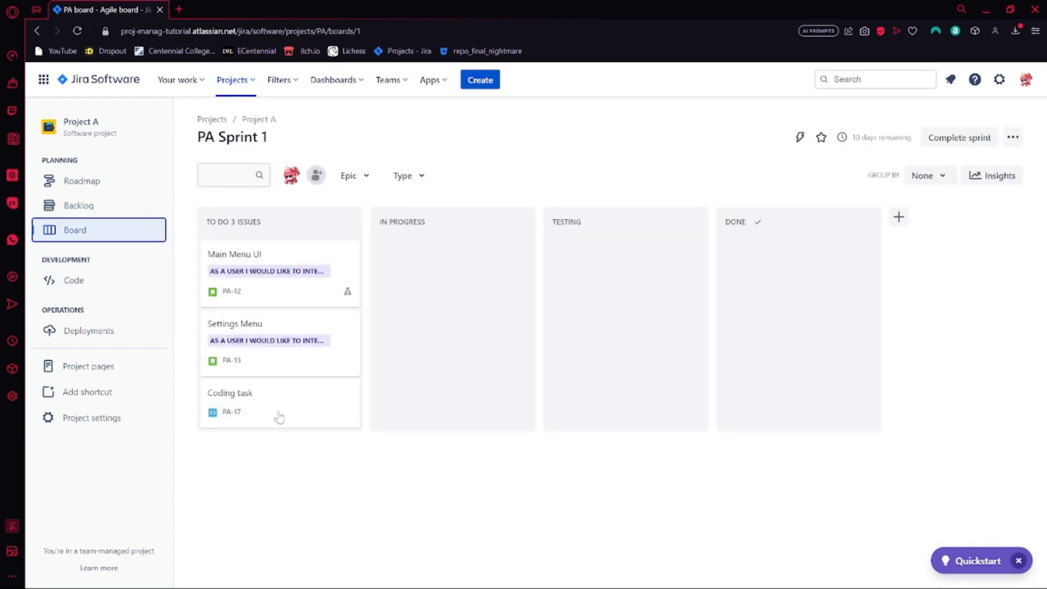
{"action": "left_click", "coordinate": [271, 393]}
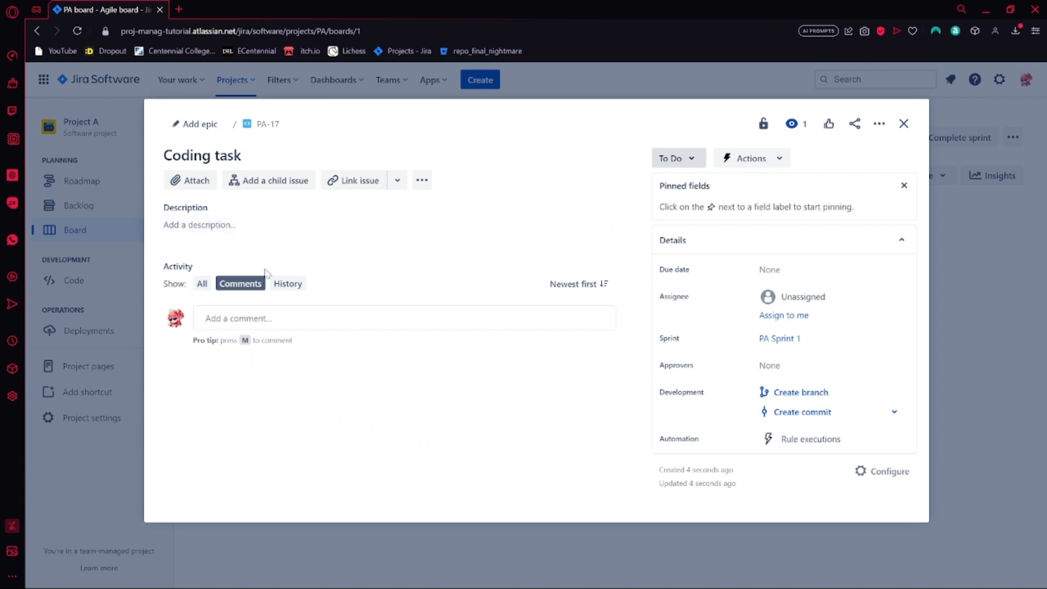
{"action": "left_click", "coordinate": [809, 298]}
{"action": "left_click", "coordinate": [805, 335]}
{"action": "left_click", "coordinate": [802, 353]}
{"action": "left_click", "coordinate": [796, 382]}
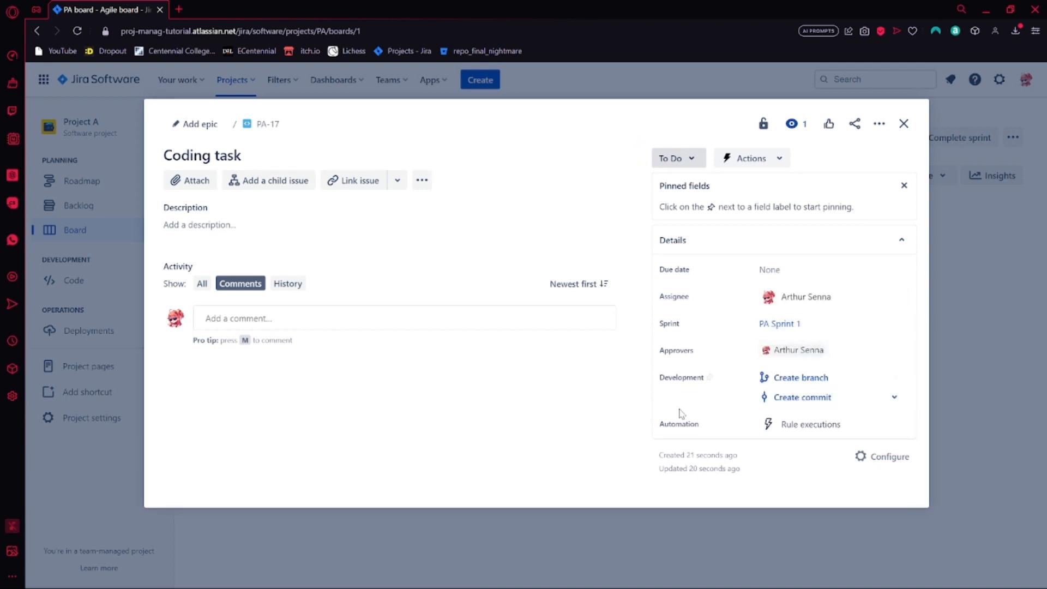
{"action": "left_click", "coordinate": [905, 123]}
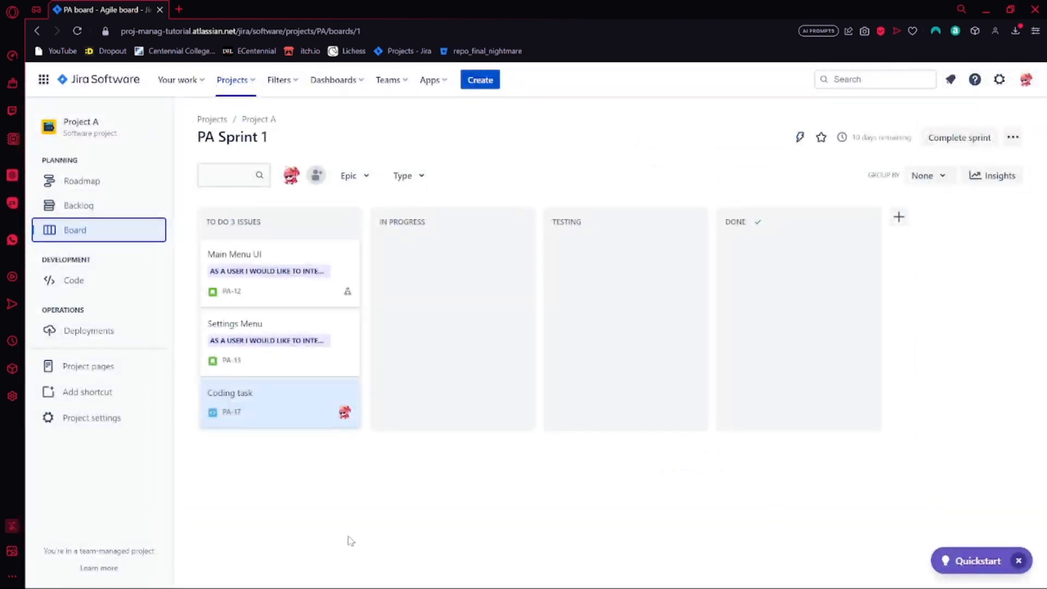
Compare the detail fields of the Settings Menu story with those of Coding task, closing each issue
{"action": "left_click", "coordinate": [286, 345]}
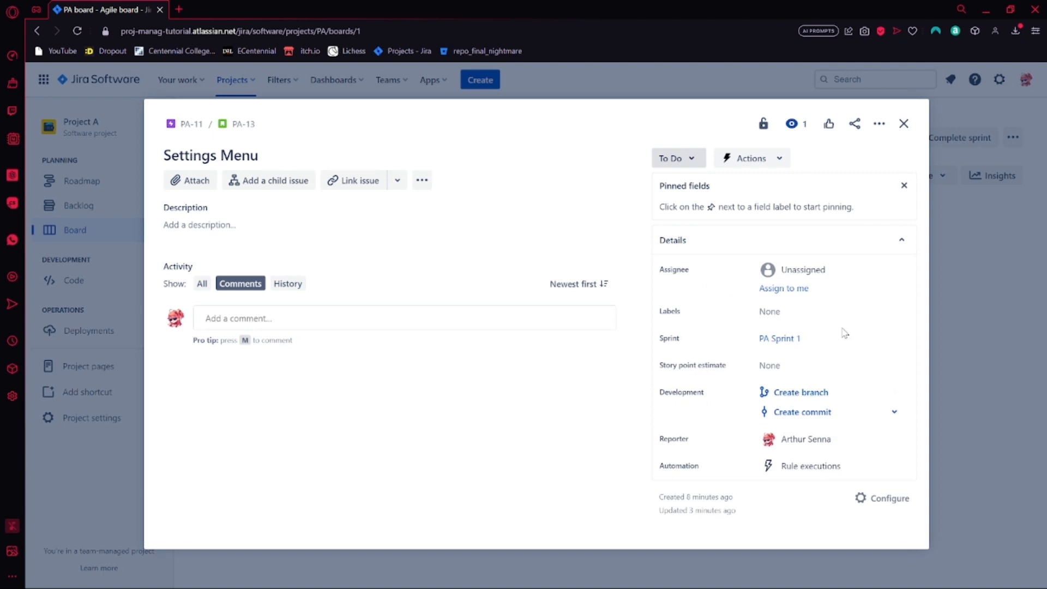
{"action": "left_click", "coordinate": [987, 371]}
{"action": "left_click", "coordinate": [285, 419]}
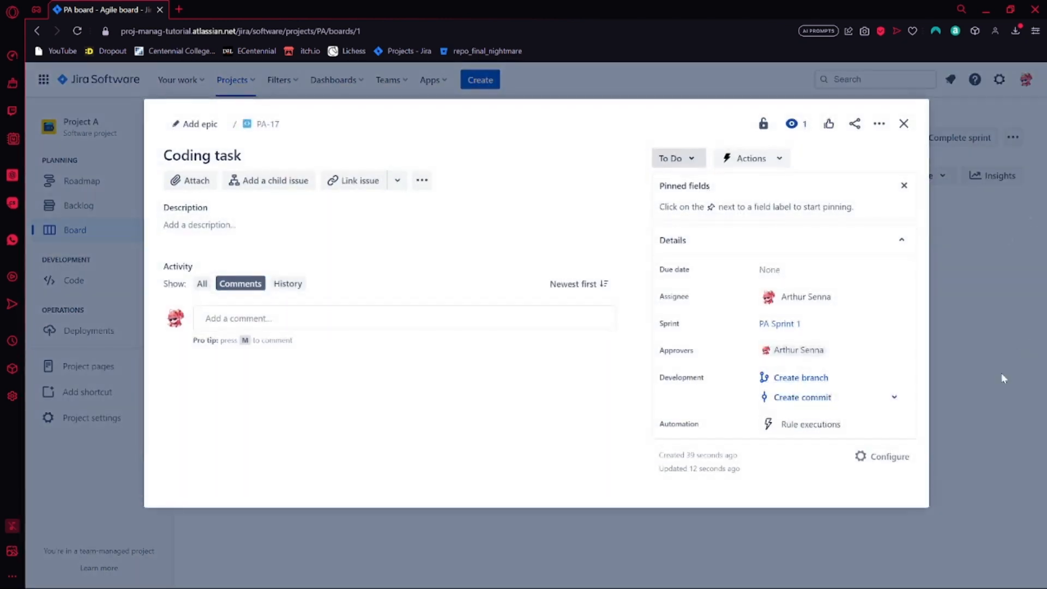
{"action": "left_click", "coordinate": [1001, 377]}
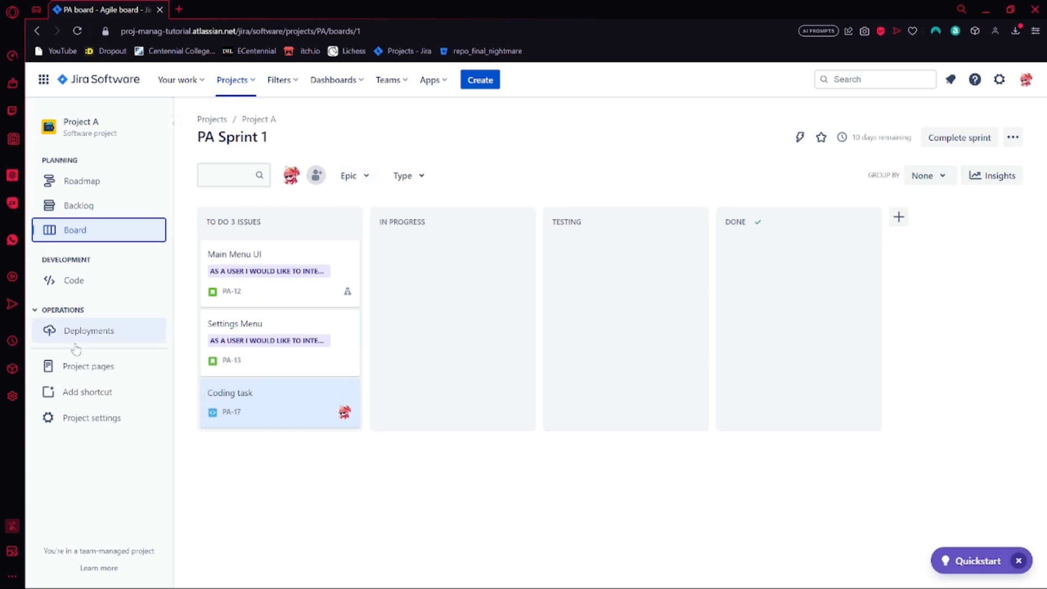
Open the project's issue type settings, edit the workflow from the Bug issue type, and collapse the workflow editor's details pane
{"action": "left_click", "coordinate": [93, 419]}
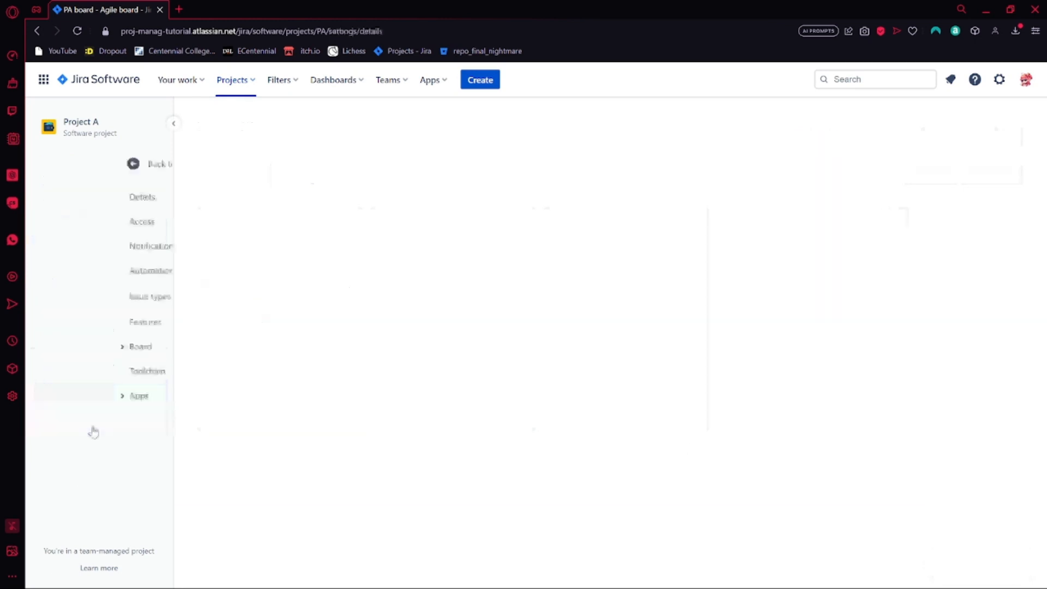
{"action": "left_click", "coordinate": [82, 299]}
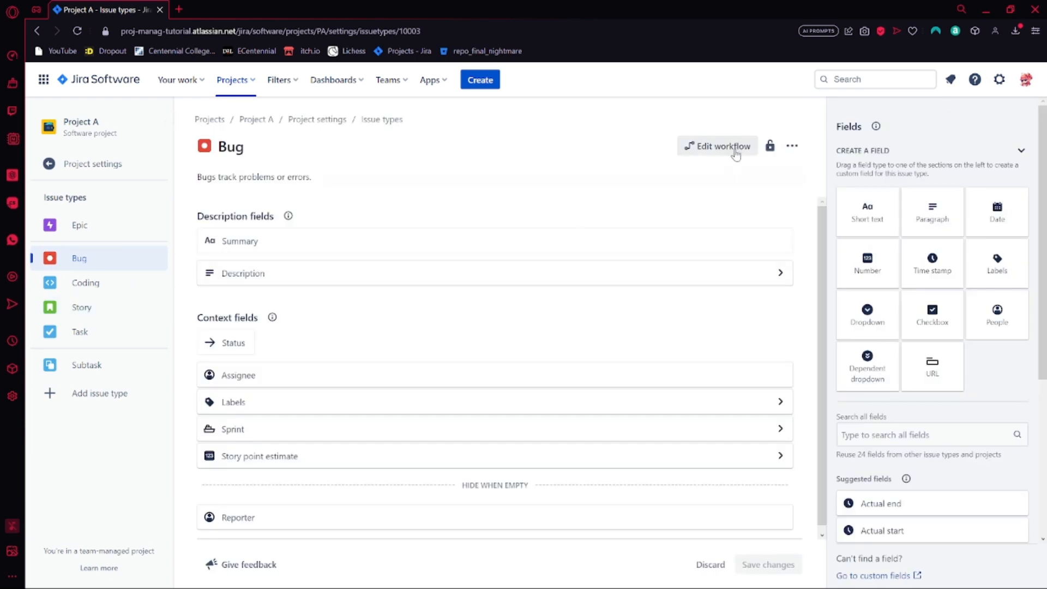
{"action": "left_click", "coordinate": [730, 146]}
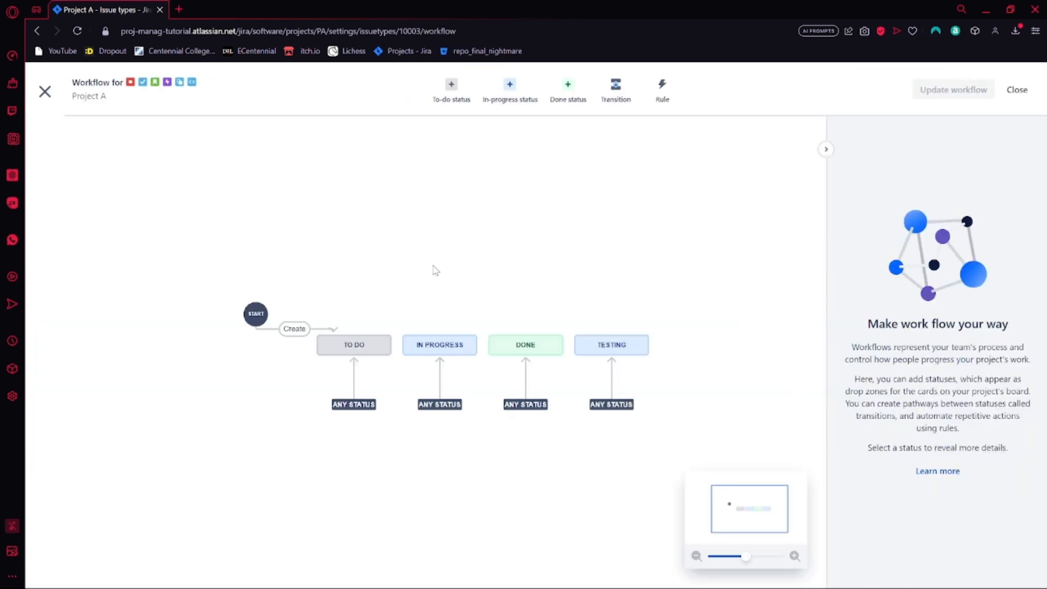
{"action": "left_click", "coordinate": [826, 149]}
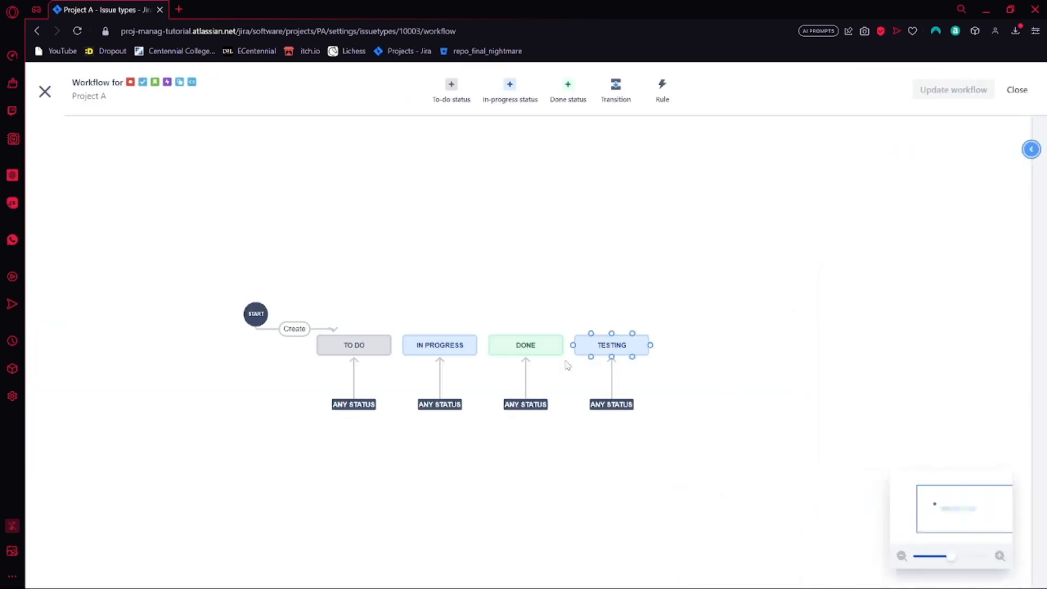
Rearrange the workflow diagram so the Testing status sits between In Progress and Done, with wide gaps between them
{"action": "left_click_drag", "start_coordinate": [526, 343], "coordinate": [711, 344]}
{"action": "left_click_drag", "start_coordinate": [615, 349], "coordinate": [544, 352]}
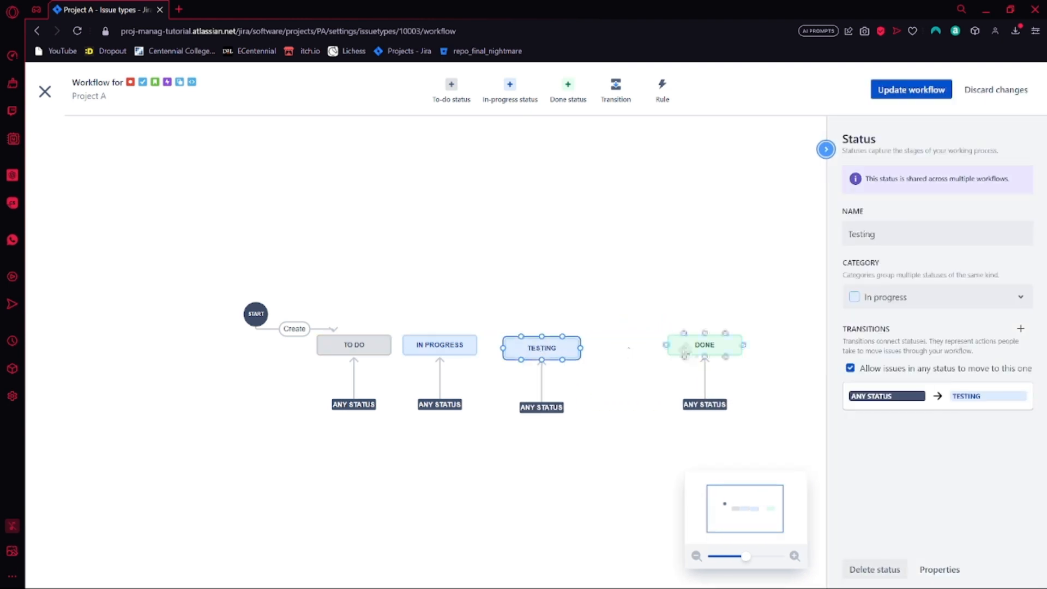
{"action": "left_click_drag", "start_coordinate": [704, 344], "coordinate": [656, 344]}
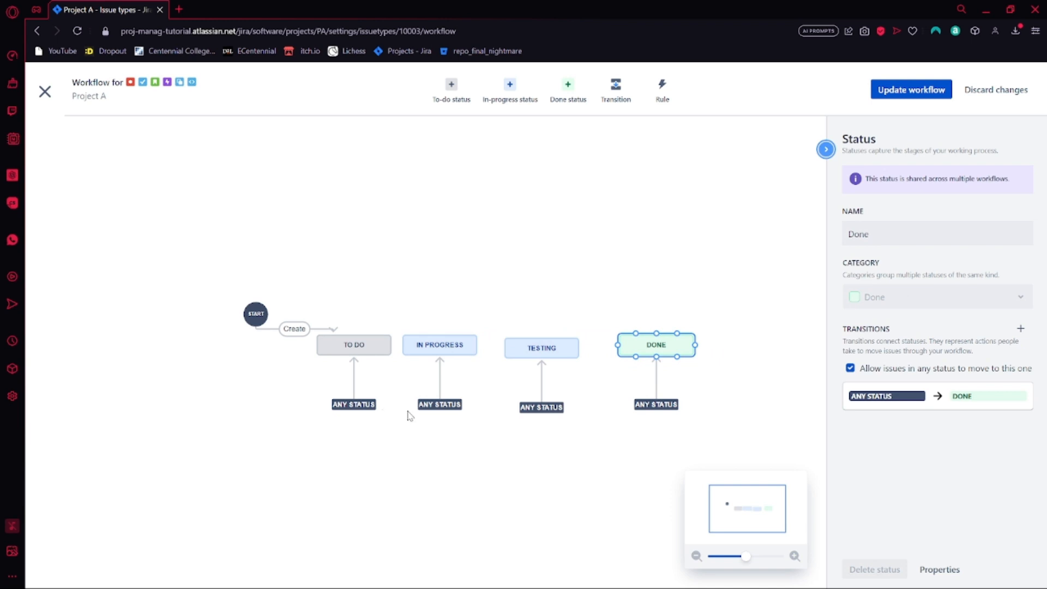
{"action": "left_click_drag", "start_coordinate": [547, 348], "coordinate": [545, 345]}
{"action": "left_click_drag", "start_coordinate": [647, 344], "coordinate": [716, 345]}
{"action": "left_click_drag", "start_coordinate": [543, 345], "coordinate": [592, 343]}
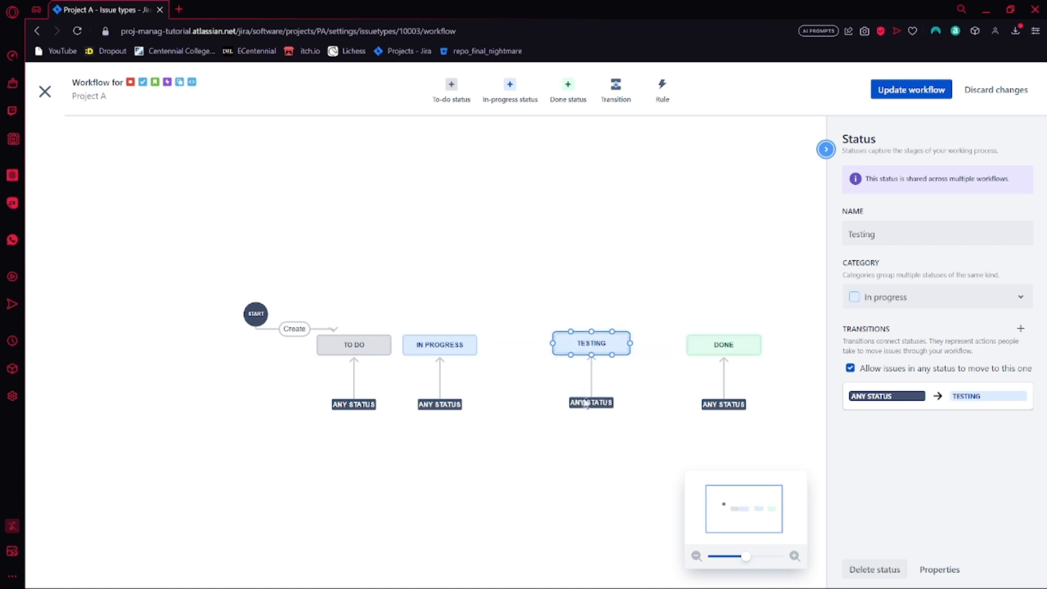
Delete the any-status transitions leading into the Testing and Done statuses
{"action": "left_click", "coordinate": [589, 402]}
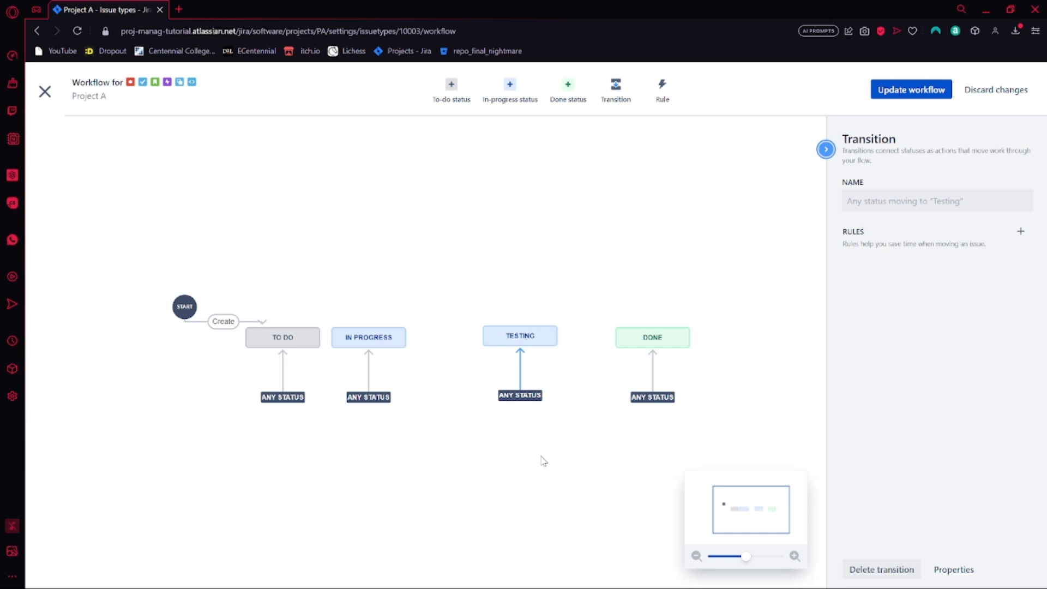
{"action": "key", "text": "Delete"}
{"action": "left_click", "coordinate": [659, 401]}
{"action": "key", "text": "Delete"}
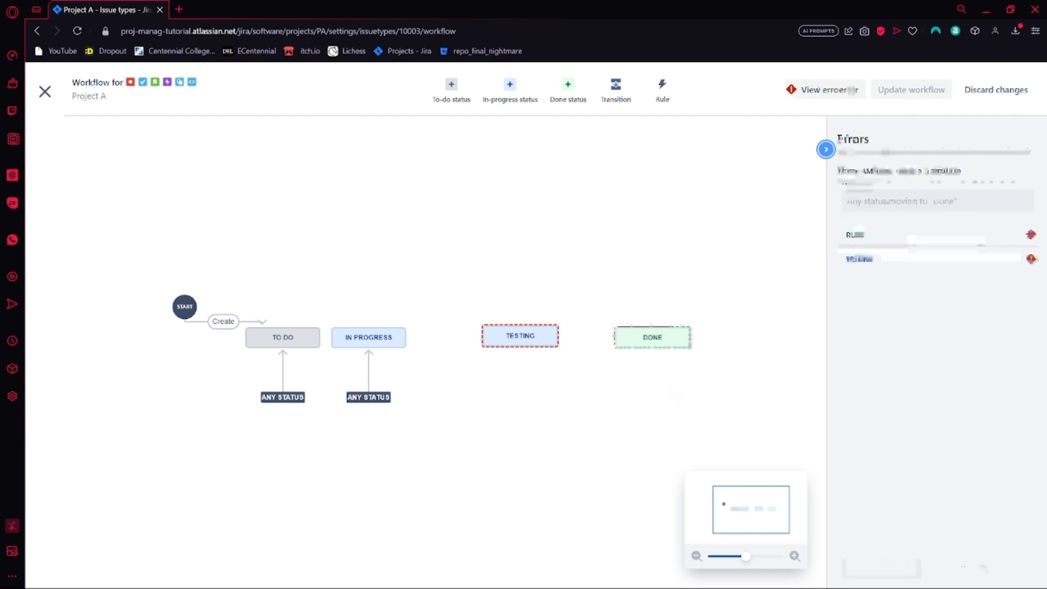
Create a transition named "Move to Testing" from In Progress to Testing
{"action": "mouse_move", "coordinate": [402, 345]}
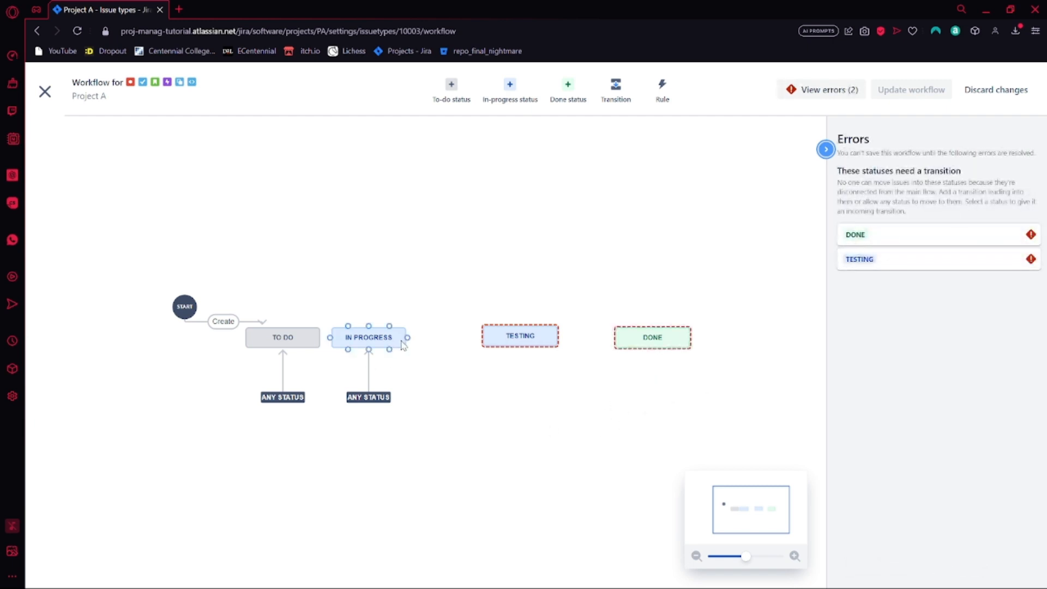
{"action": "left_click", "coordinate": [616, 92]}
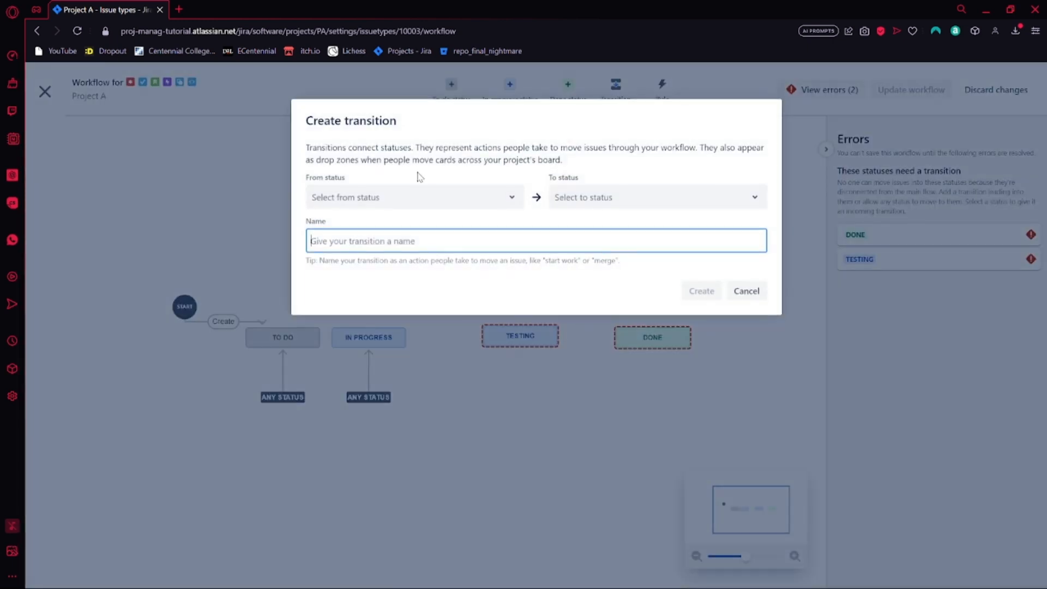
{"action": "left_click", "coordinate": [412, 210]}
{"action": "left_click", "coordinate": [362, 269]}
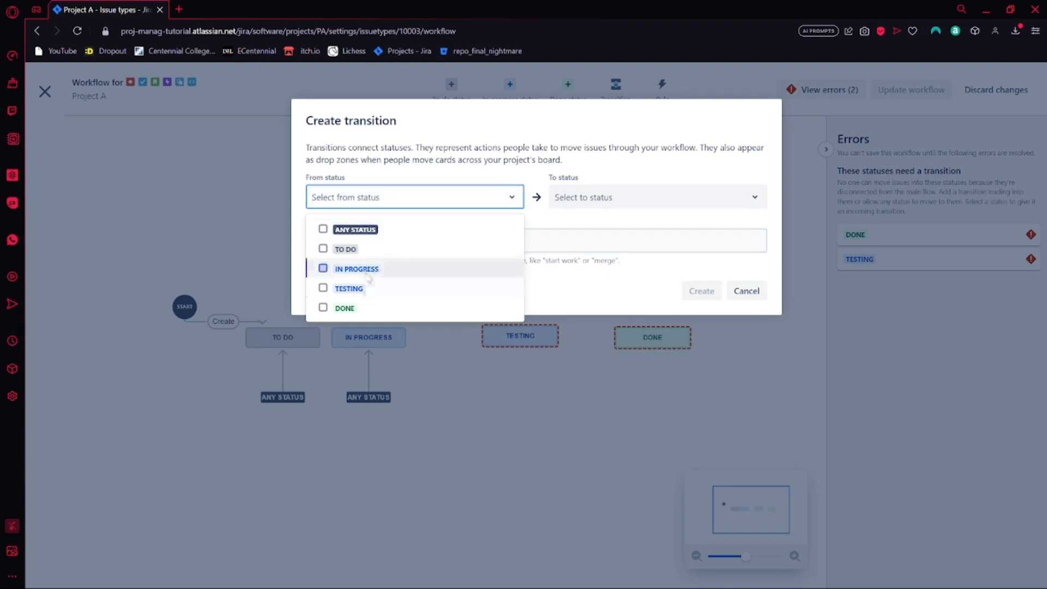
{"action": "left_click", "coordinate": [416, 195]}
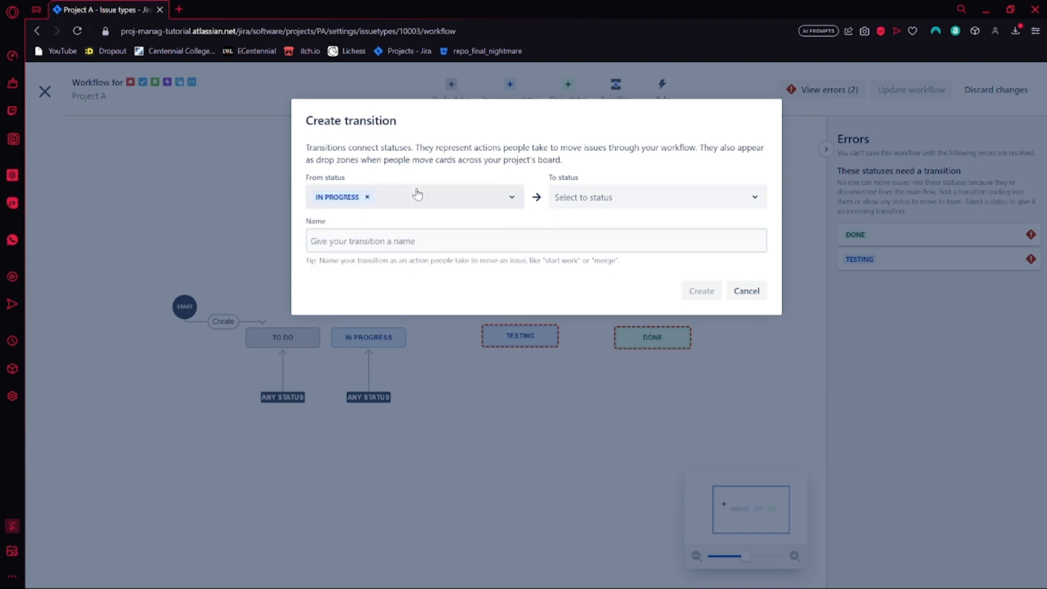
{"action": "left_click", "coordinate": [579, 205]}
{"action": "left_click", "coordinate": [583, 269]}
{"action": "left_click", "coordinate": [393, 235]}
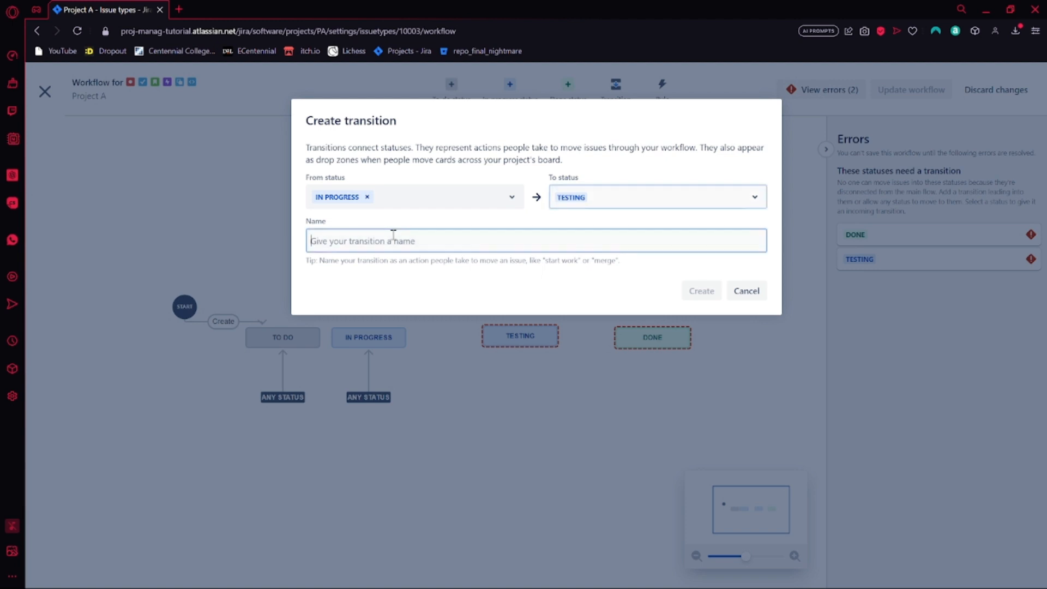
{"action": "type", "text": "Mo"}
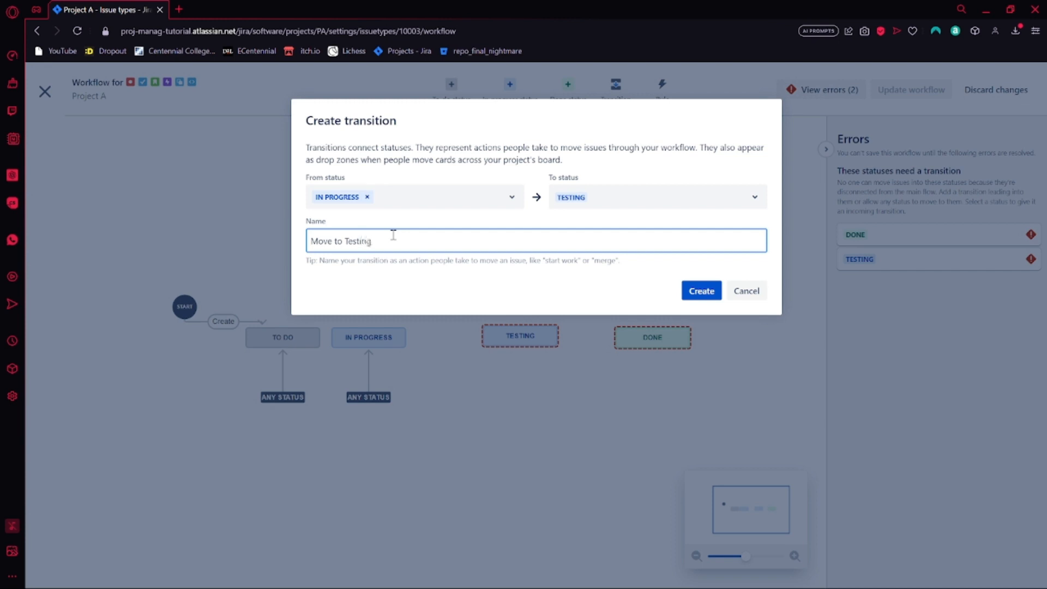
{"action": "type", "text": "ve to Testing"}
{"action": "left_click", "coordinate": [702, 290]}
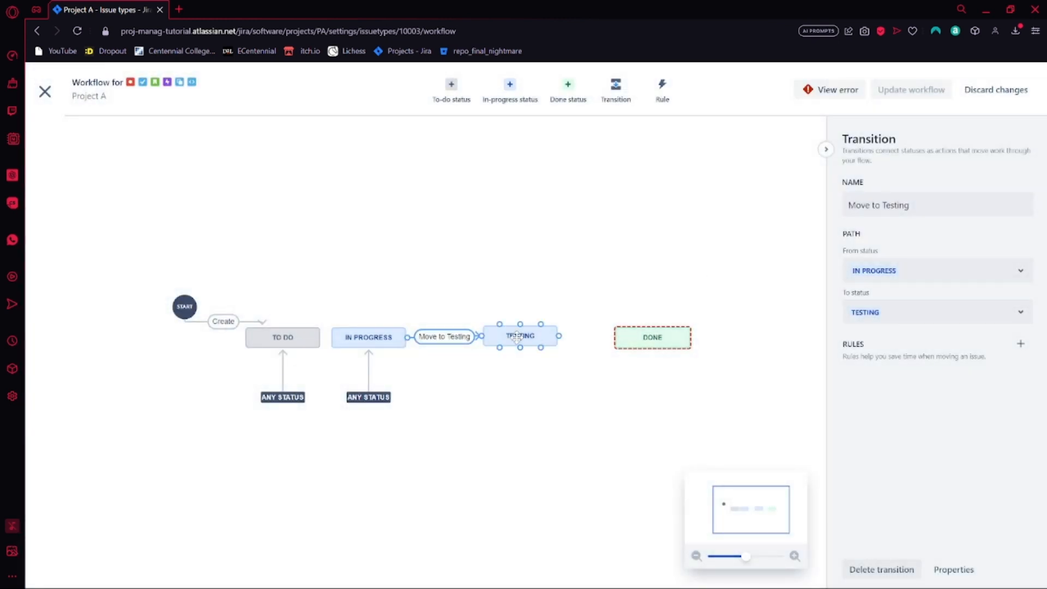
Reposition Testing, place Done beneath it, and create a transition named "Complete Task" from Testing to Done
{"action": "left_click_drag", "start_coordinate": [517, 336], "coordinate": [542, 337]}
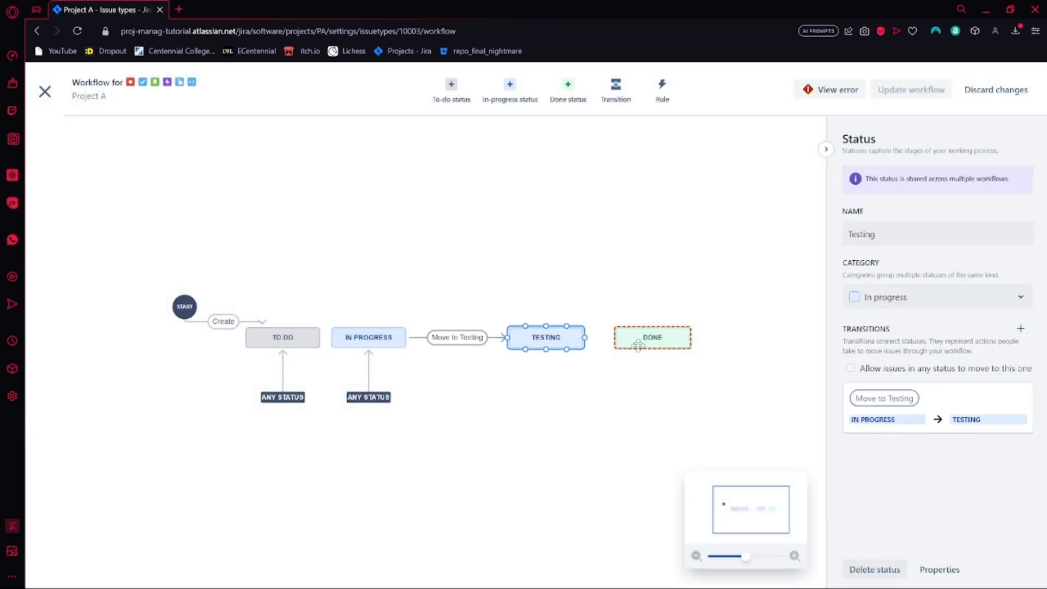
{"action": "left_click_drag", "start_coordinate": [649, 343], "coordinate": [546, 431]}
{"action": "left_click", "coordinate": [616, 87]}
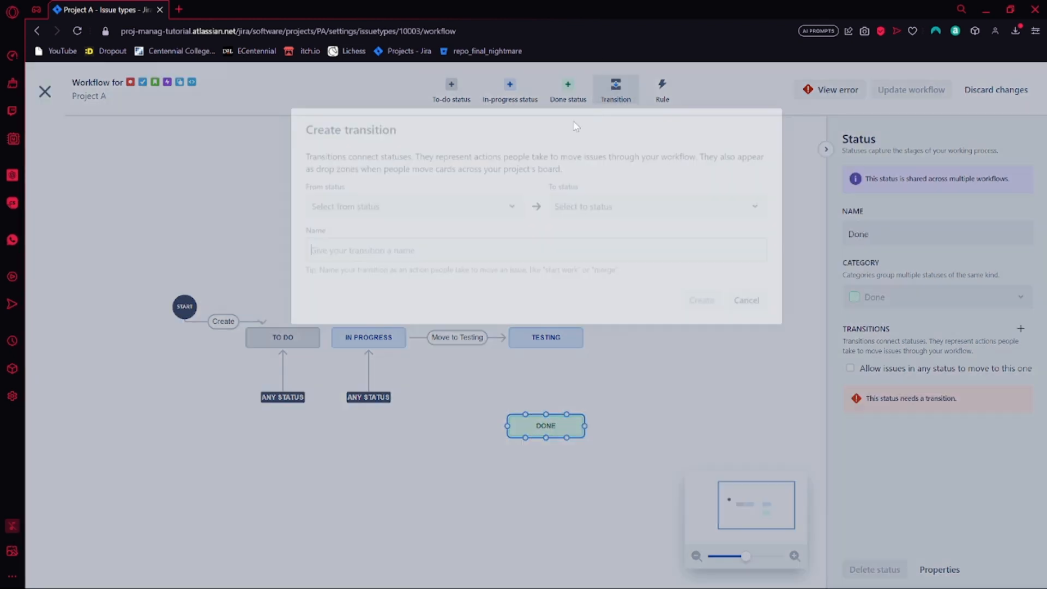
{"action": "left_click", "coordinate": [367, 200]}
{"action": "left_click", "coordinate": [362, 287]}
{"action": "left_click", "coordinate": [592, 202]}
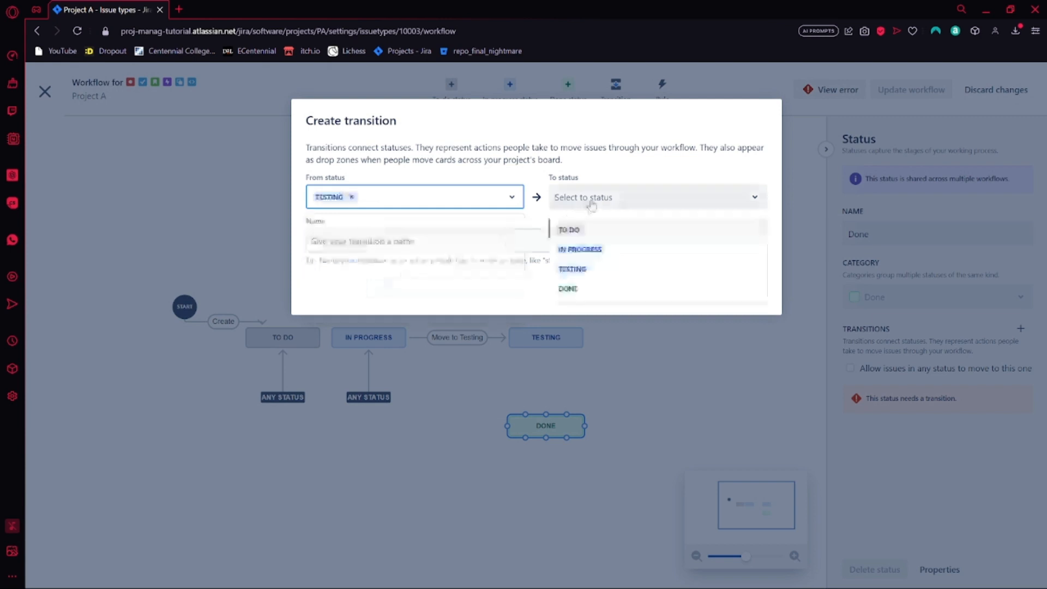
{"action": "left_click", "coordinate": [568, 288]}
{"action": "left_click", "coordinate": [491, 241]}
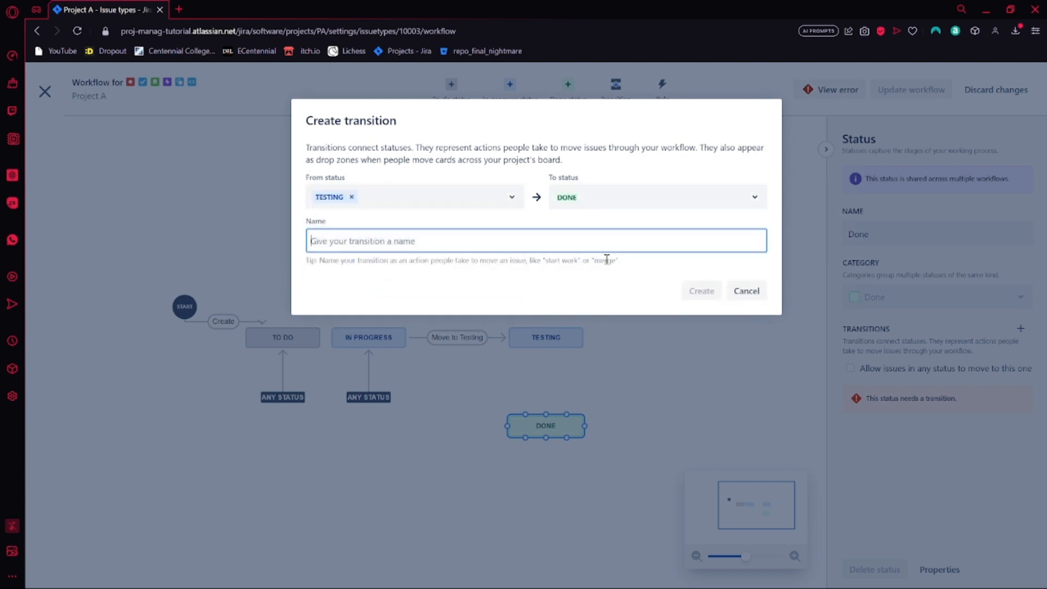
{"action": "type", "text": "Complete Task"}
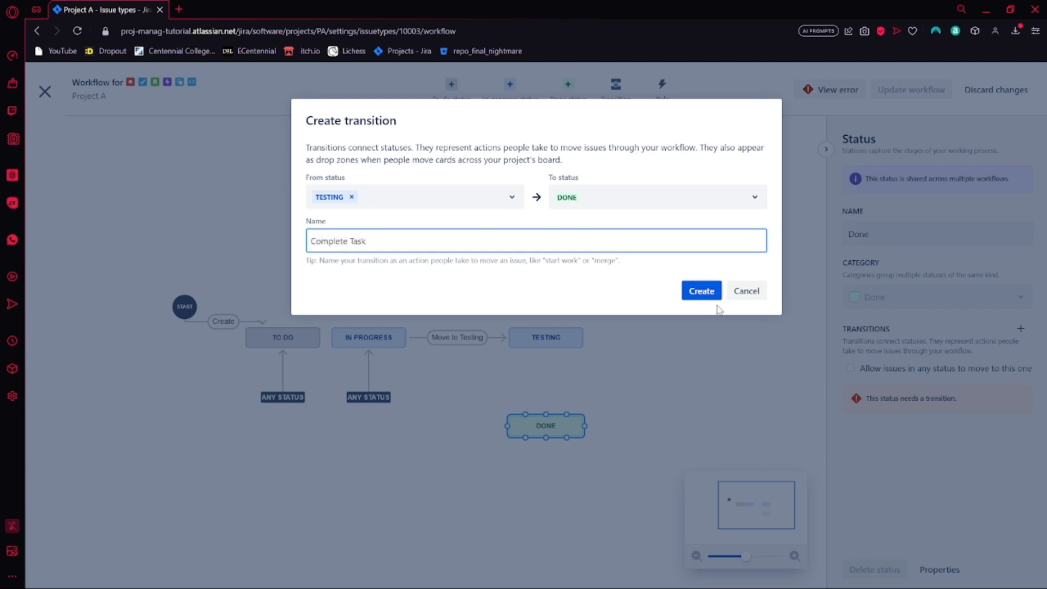
{"action": "left_click", "coordinate": [701, 291]}
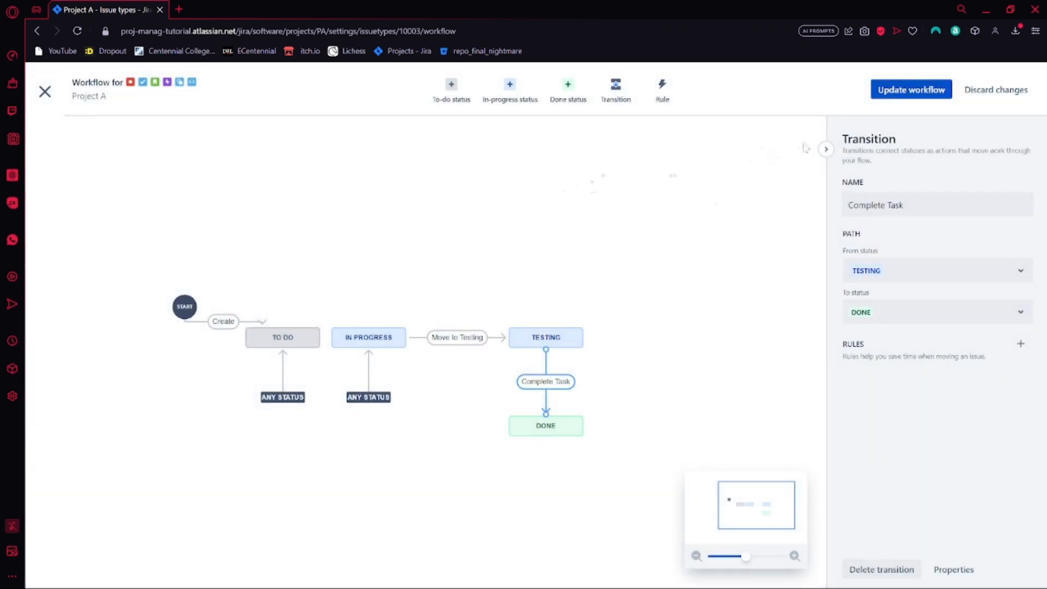
Save the workflow for the Coding, Story and Task issue types only, removing Epic, Subtask and Bug, and close the editor
{"action": "left_click", "coordinate": [900, 90]}
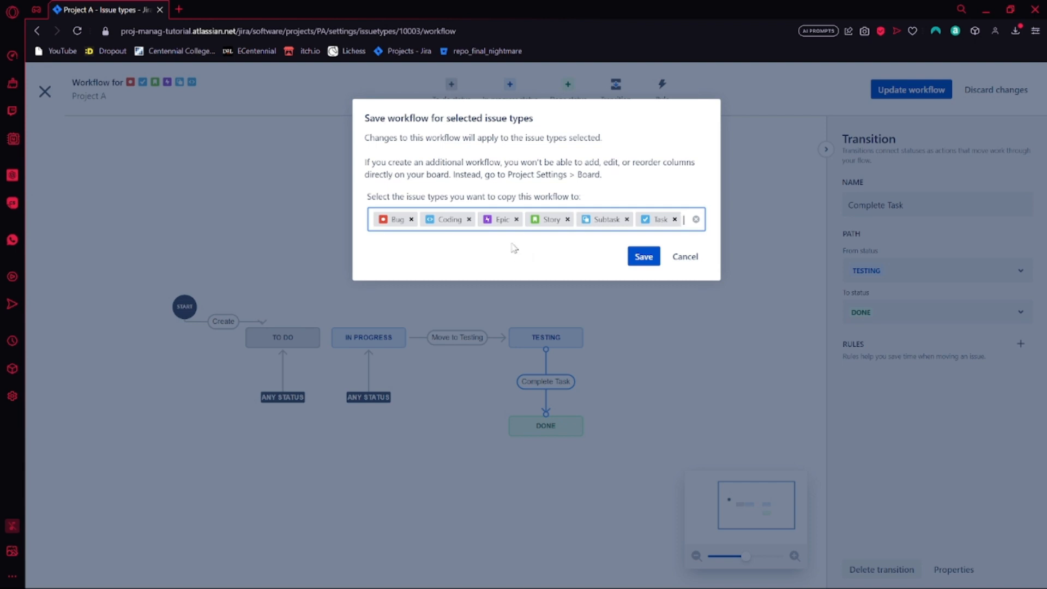
{"action": "left_click", "coordinate": [516, 219]}
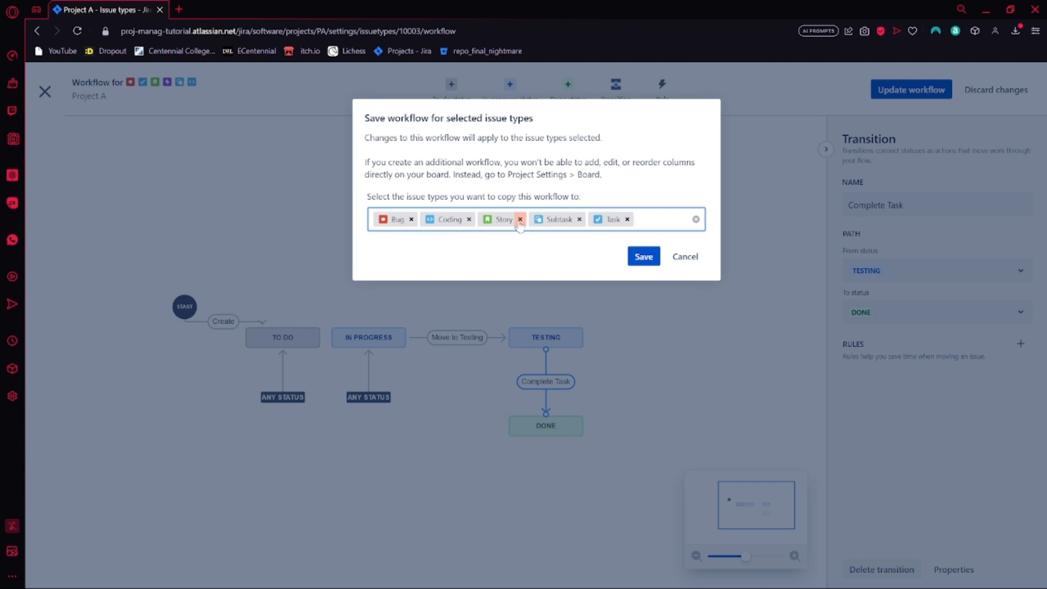
{"action": "left_click", "coordinate": [579, 219]}
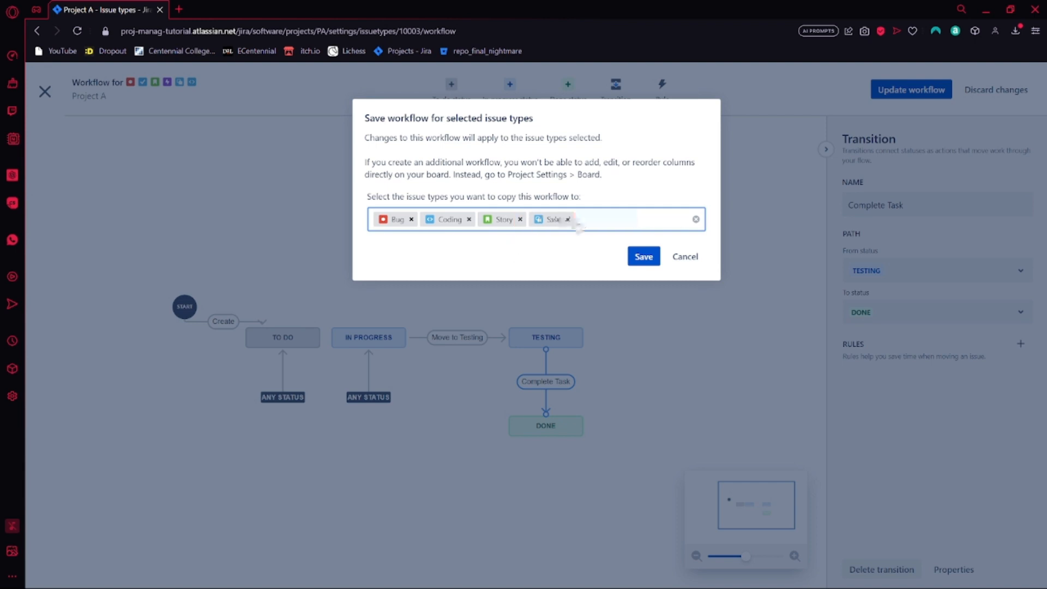
{"action": "left_click", "coordinate": [411, 219]}
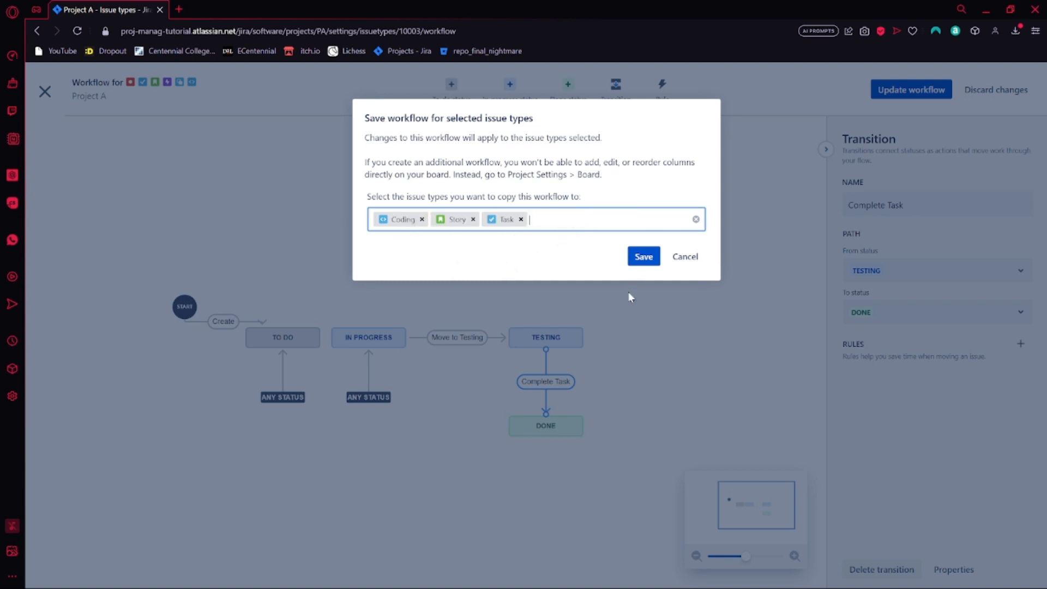
{"action": "left_click", "coordinate": [644, 256]}
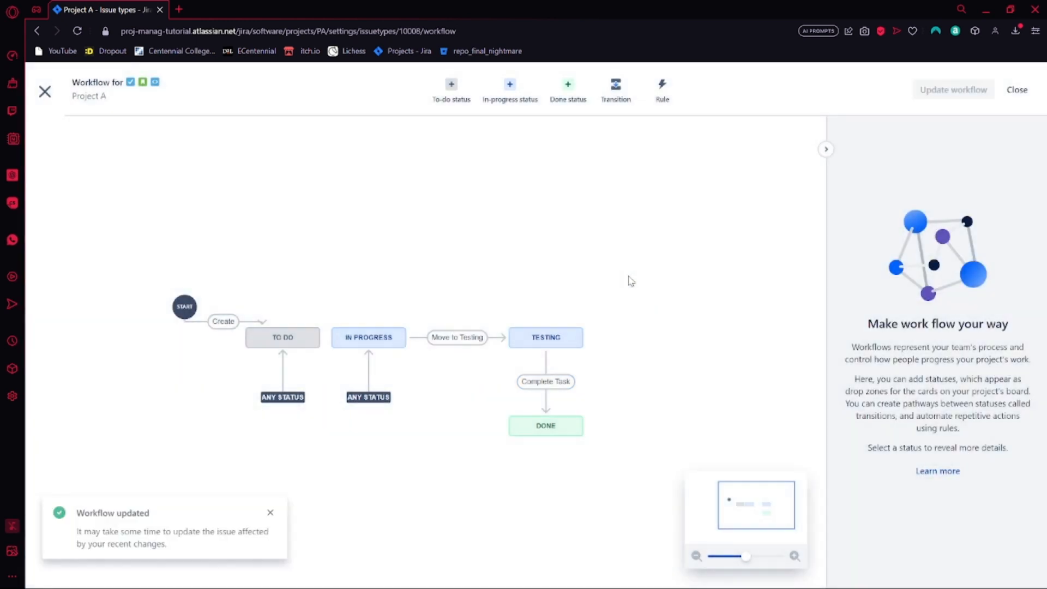
{"action": "left_click", "coordinate": [1017, 89]}
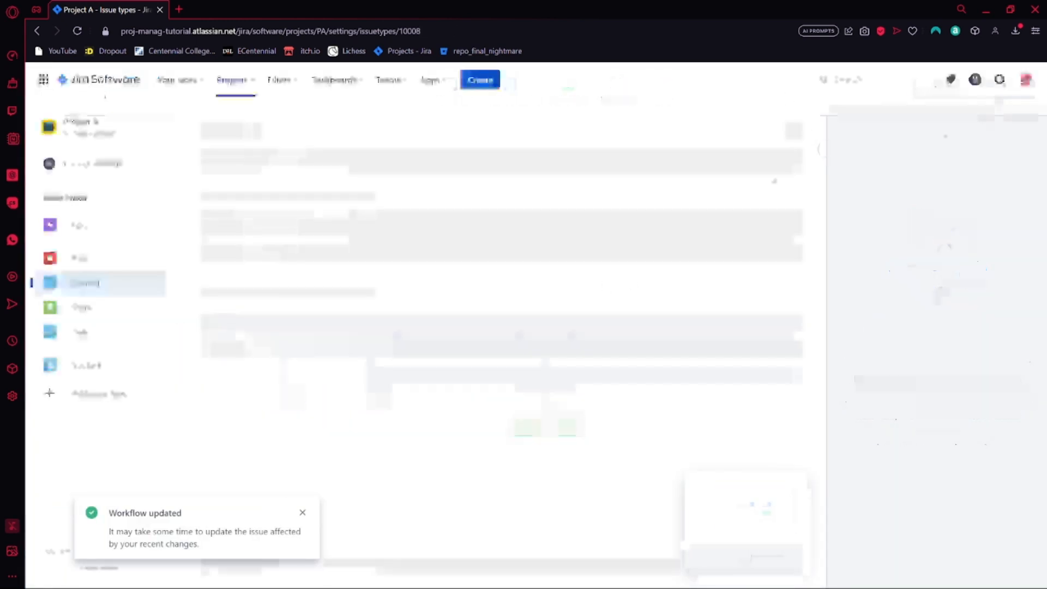
Return to the PA Sprint 1 board and move Coding task through In Progress and Testing to Done
{"action": "left_click", "coordinate": [256, 119]}
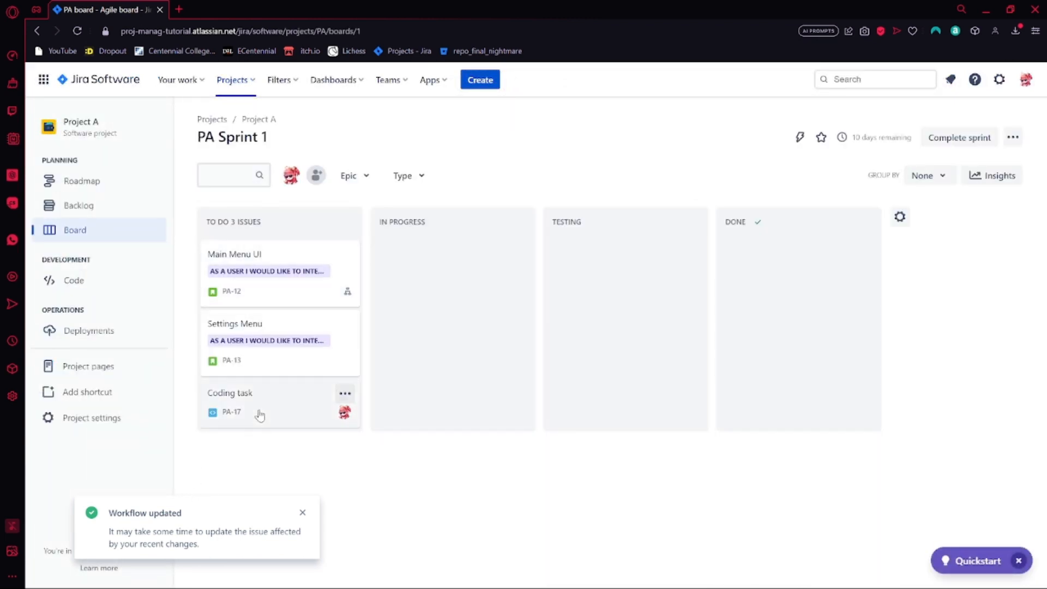
{"action": "left_click_drag", "start_coordinate": [257, 416], "coordinate": [393, 302]}
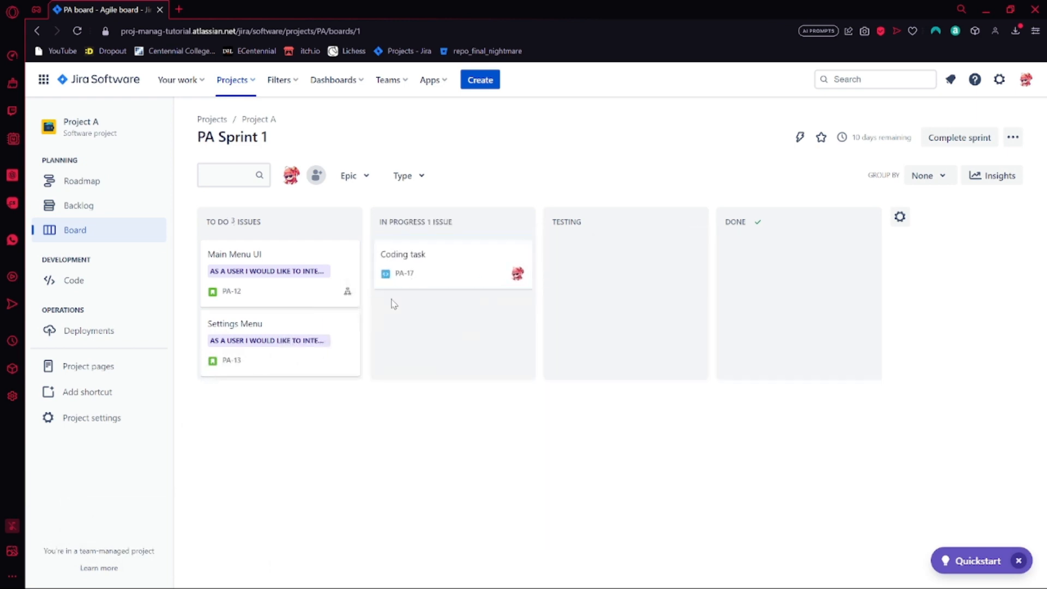
{"action": "left_click_drag", "start_coordinate": [441, 276], "coordinate": [498, 294]}
{"action": "left_click_drag", "start_coordinate": [475, 273], "coordinate": [633, 297]}
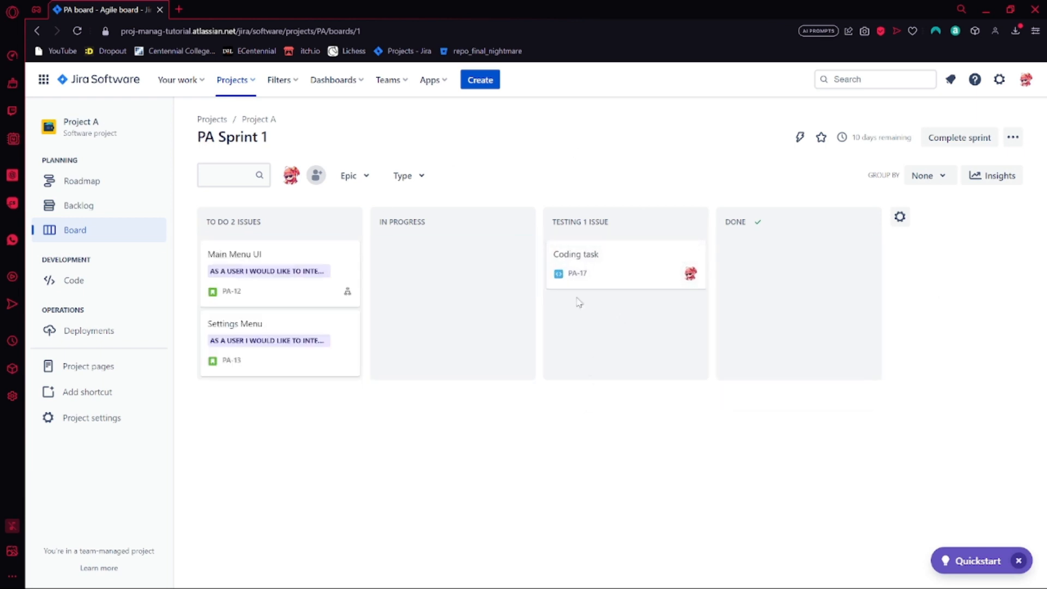
{"action": "left_click_drag", "start_coordinate": [592, 272], "coordinate": [781, 277]}
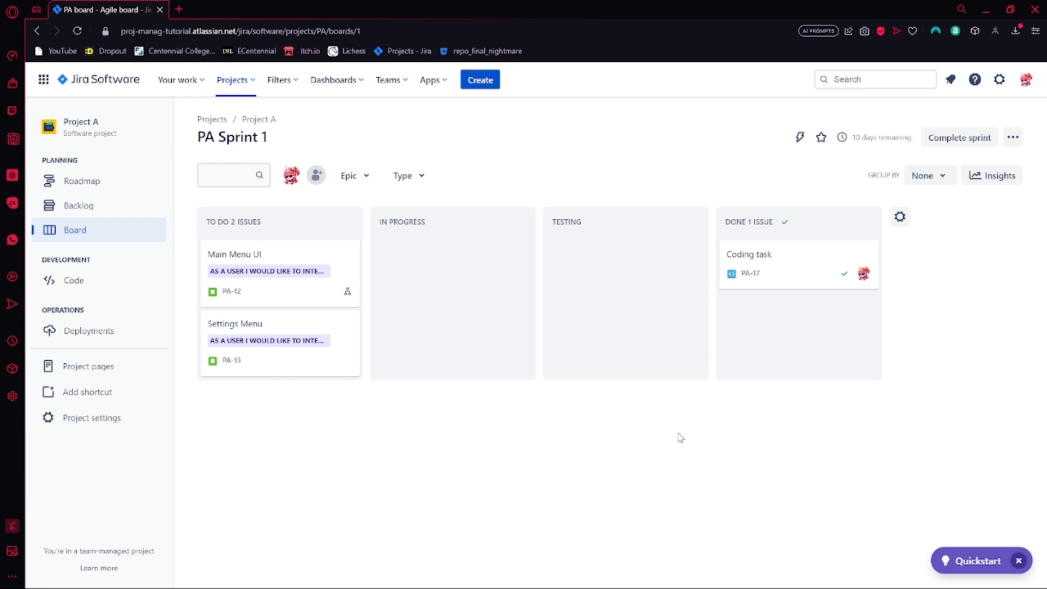
View the project's linked code repositories, return to the sprint board, and move Coding task back to In Progress
{"action": "left_click", "coordinate": [119, 290]}
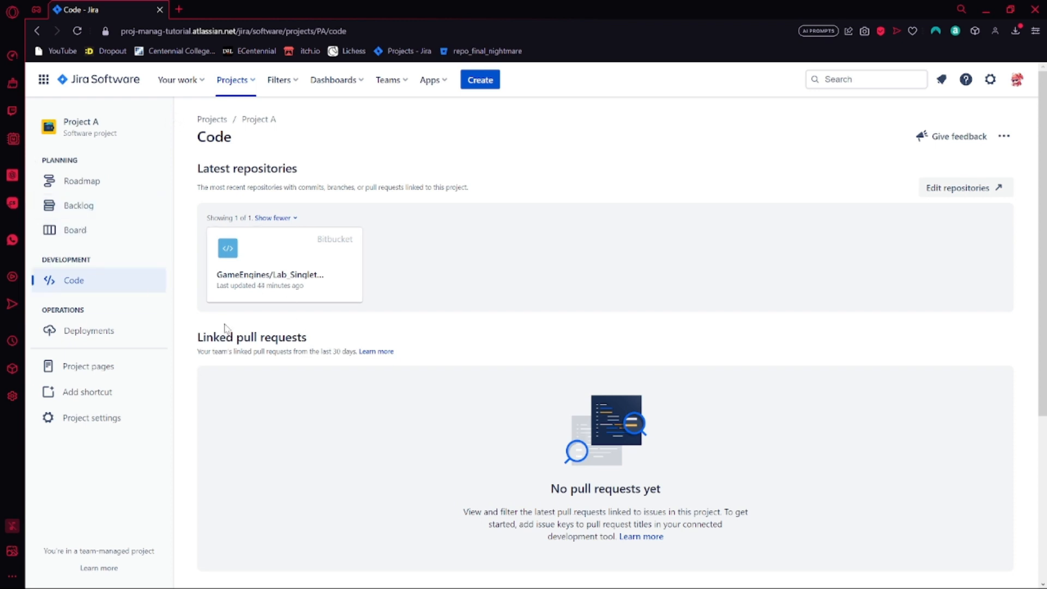
{"action": "left_click", "coordinate": [109, 241]}
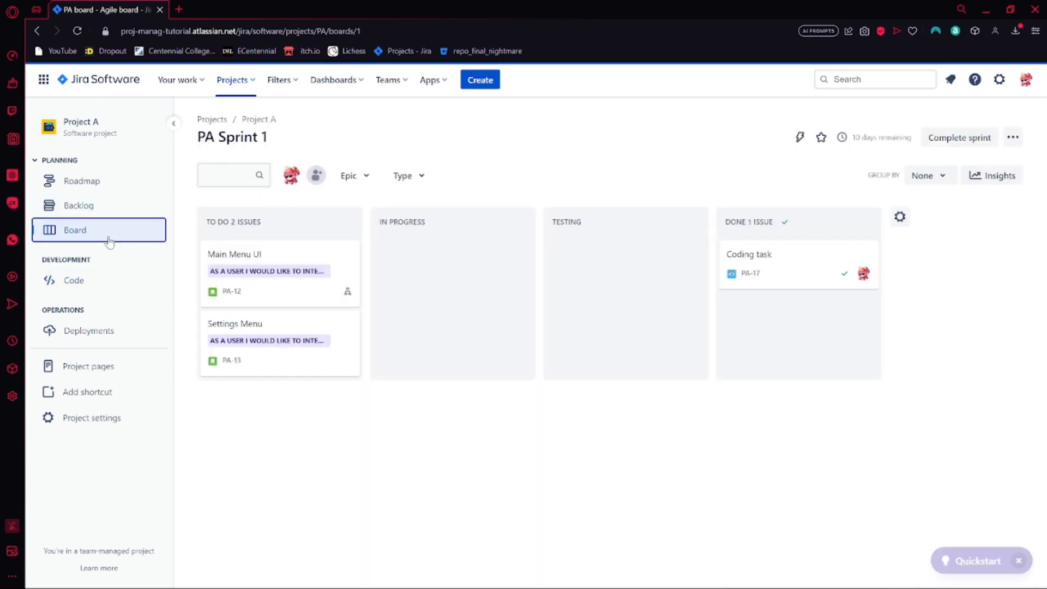
{"action": "left_click_drag", "start_coordinate": [783, 271], "coordinate": [469, 270]}
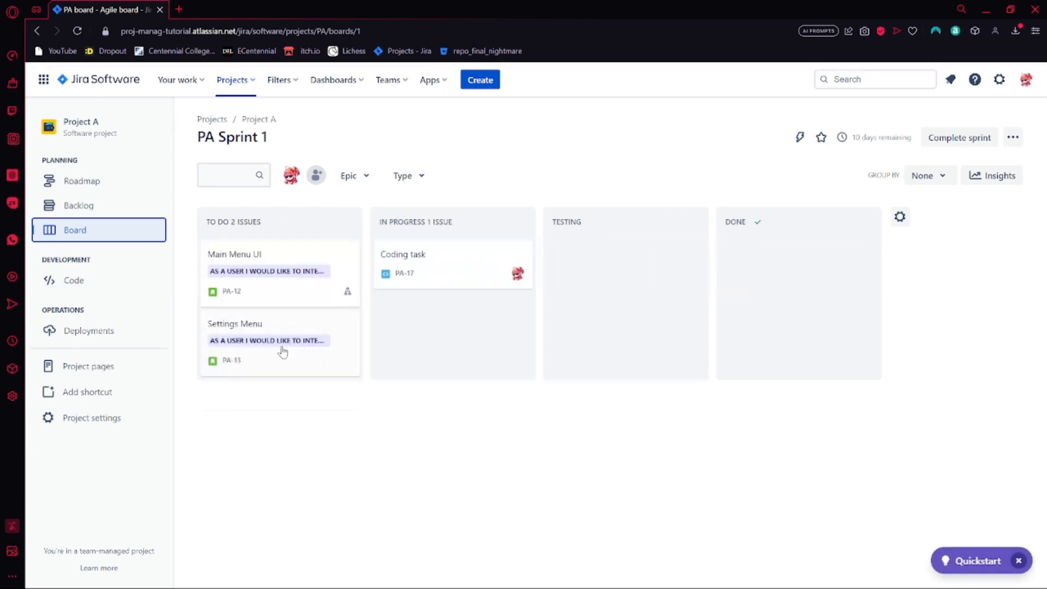
From Coding task, start a Bitbucket branch, set its type to Feature with master as source, then cancel and return to the sprint board
{"action": "left_click", "coordinate": [467, 270]}
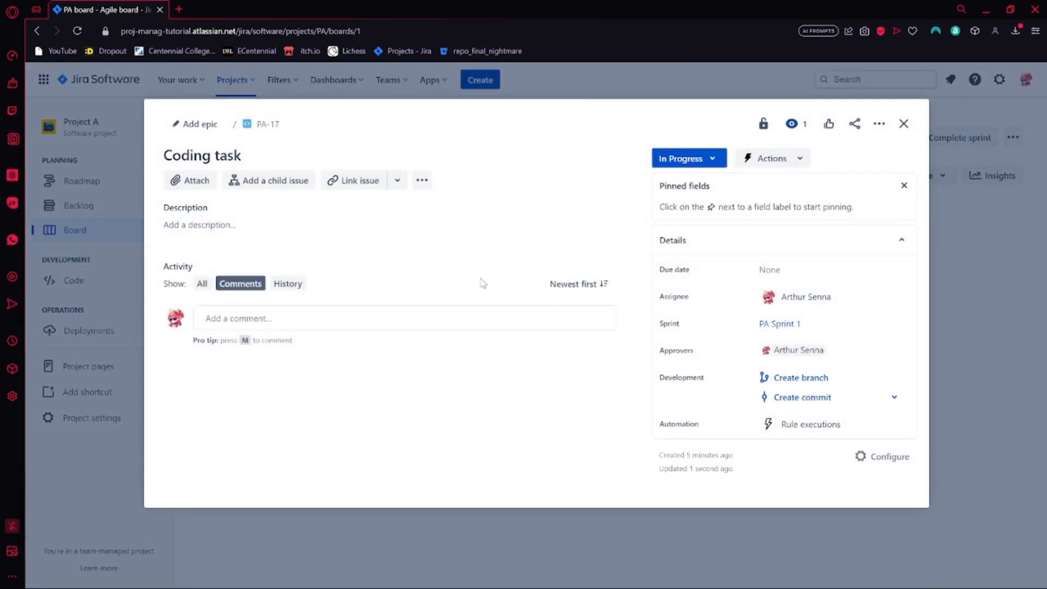
{"action": "left_click", "coordinate": [772, 377]}
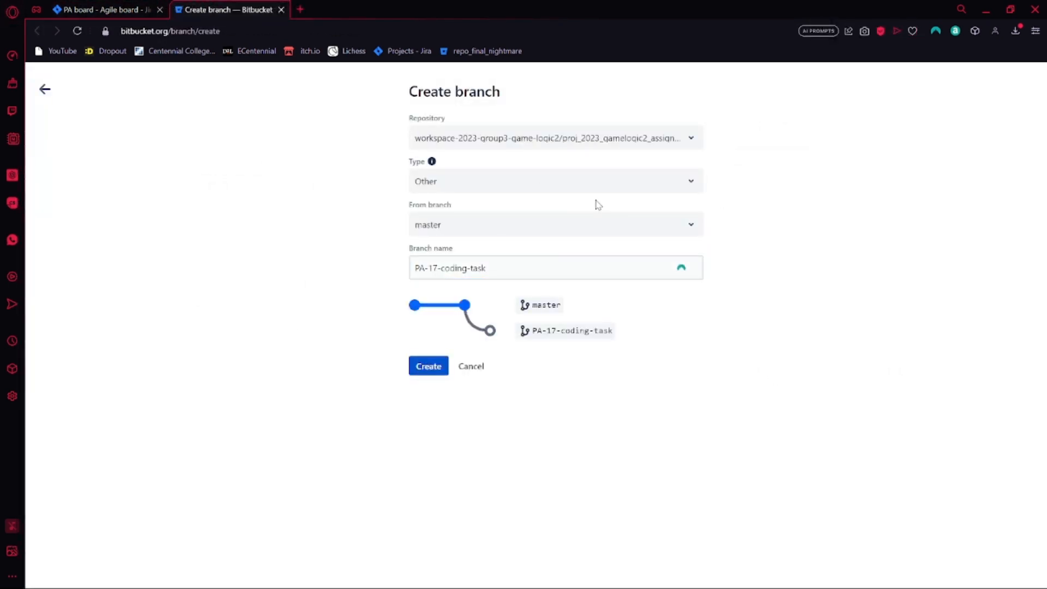
{"action": "left_click", "coordinate": [595, 140]}
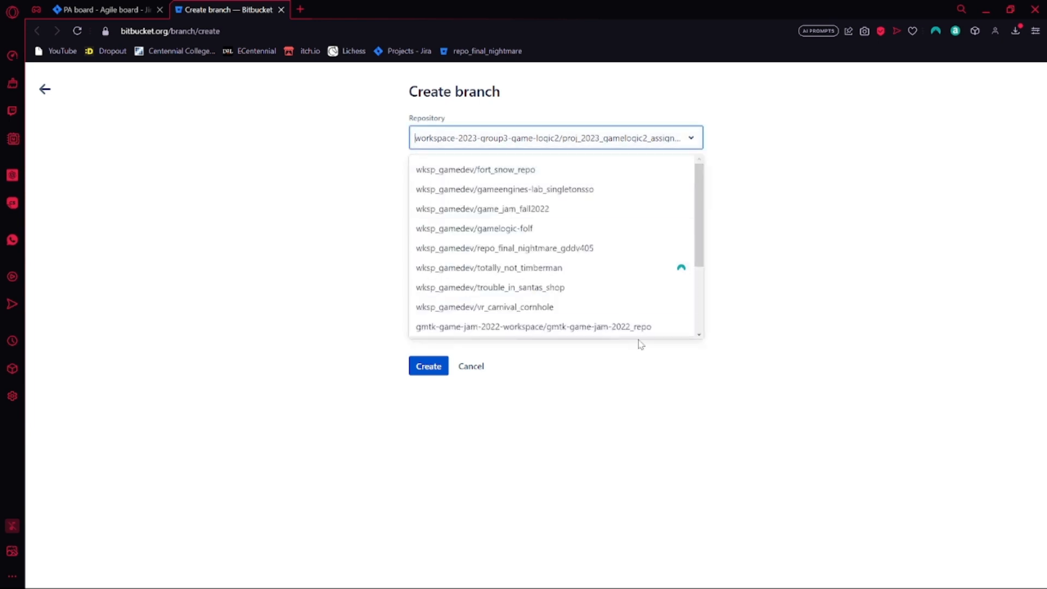
{"action": "left_click", "coordinate": [832, 165]}
{"action": "left_click", "coordinate": [605, 181]}
{"action": "left_click", "coordinate": [528, 242]}
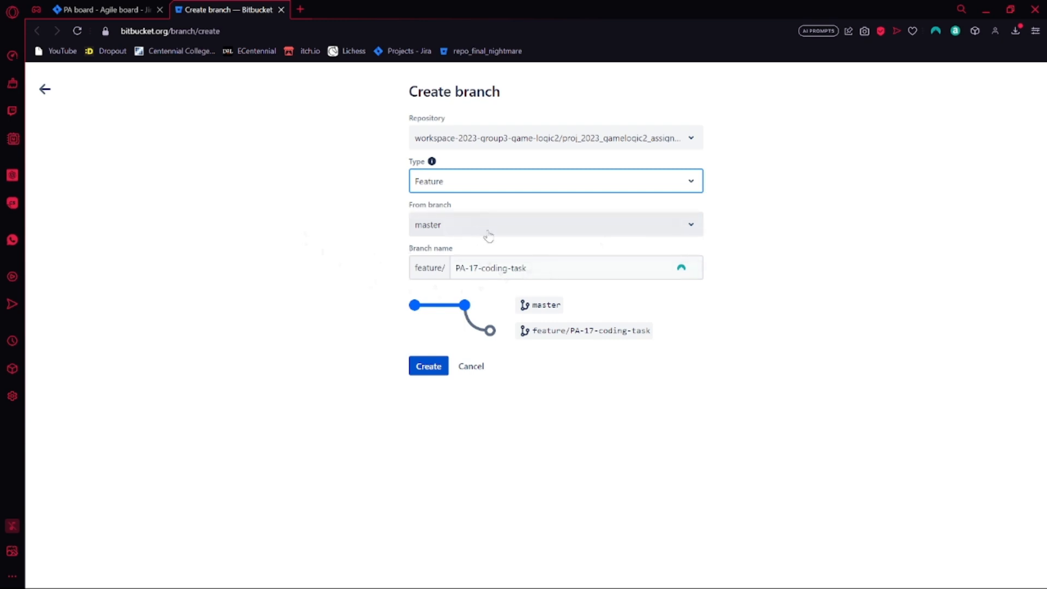
{"action": "left_click", "coordinate": [543, 235]}
{"action": "left_click", "coordinate": [543, 235]}
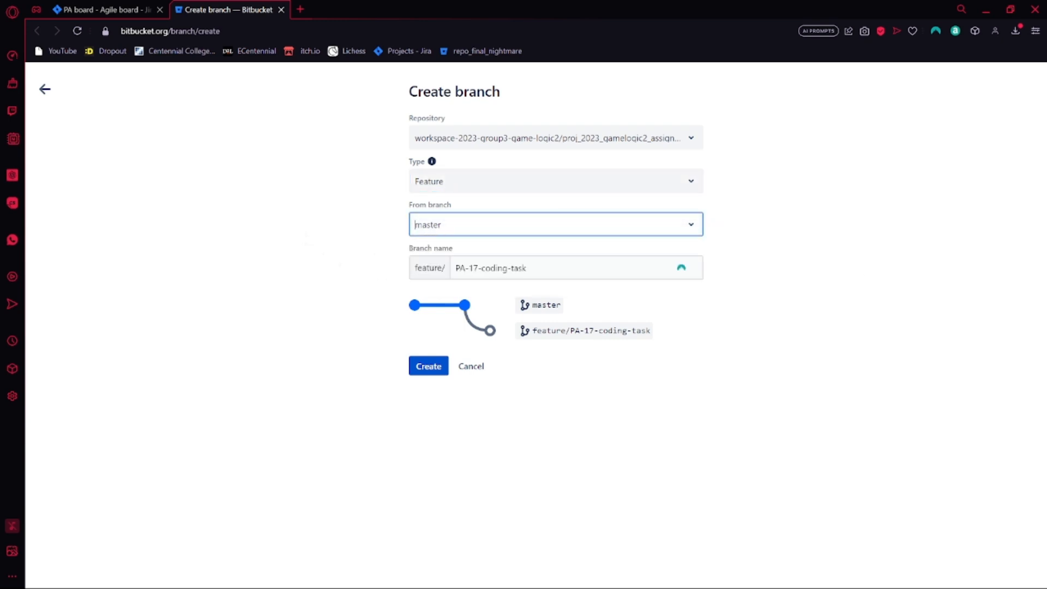
{"action": "left_click", "coordinate": [849, 252]}
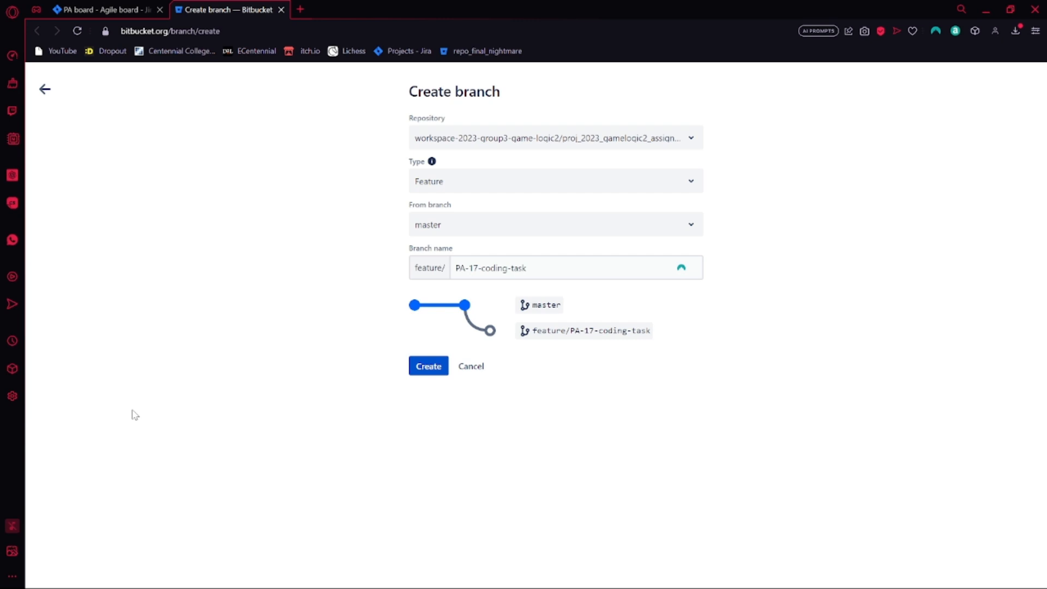
{"action": "left_click", "coordinate": [467, 368]}
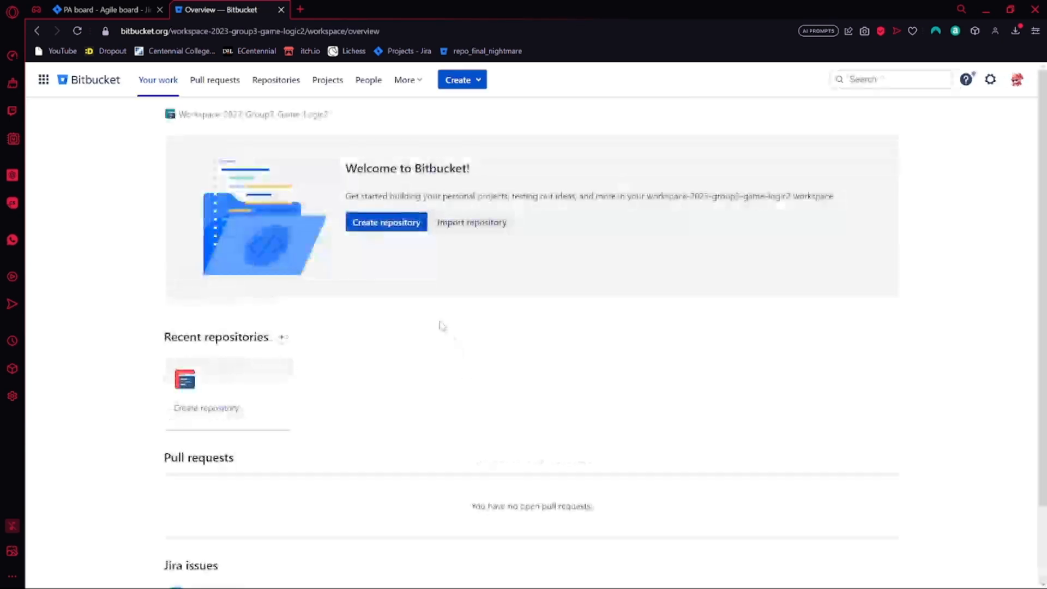
{"action": "key", "text": "ctrl+w"}
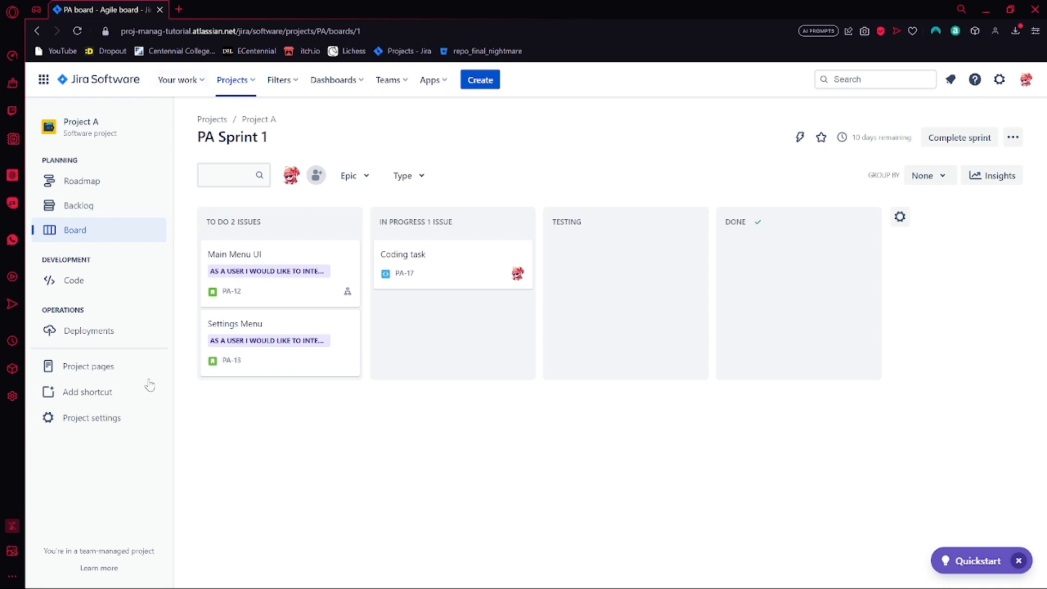
Open the automation rule library in Project A's settings and examine the recommended rules and the Software and DevOps templates
{"action": "left_click", "coordinate": [98, 420]}
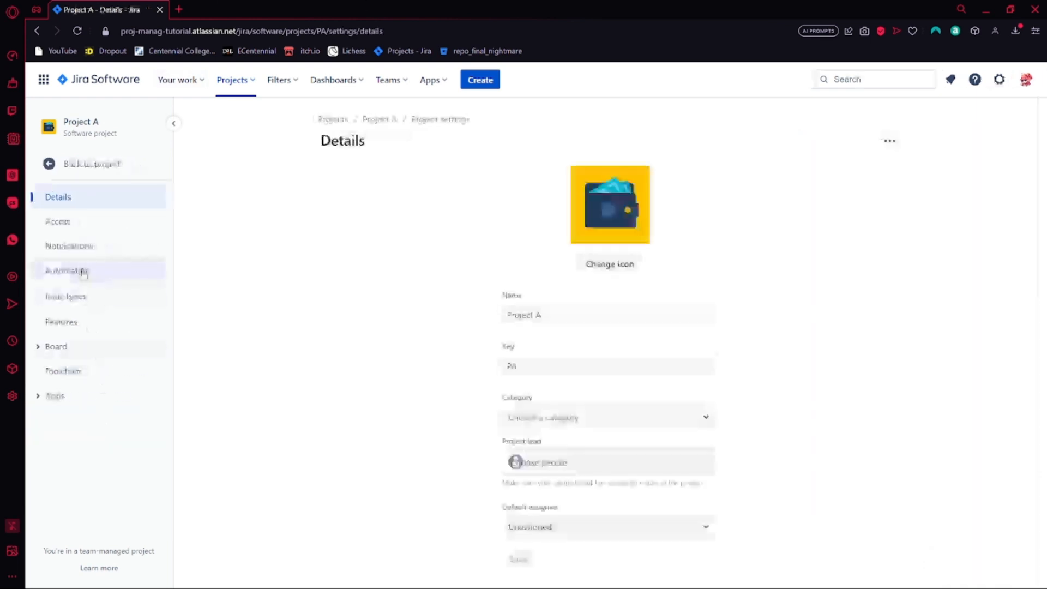
{"action": "left_click", "coordinate": [75, 270]}
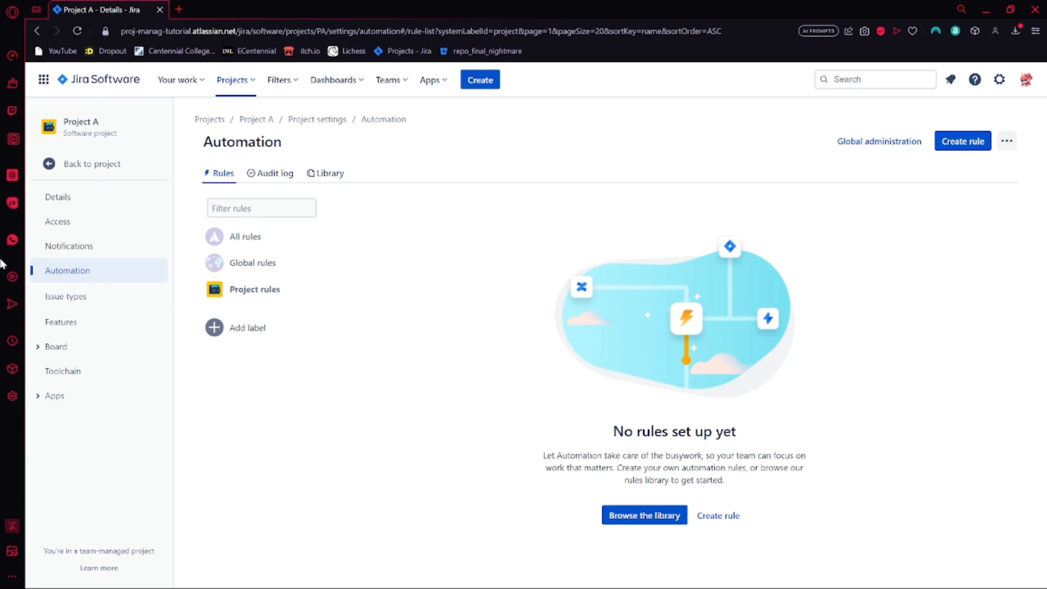
{"action": "left_click", "coordinate": [665, 519]}
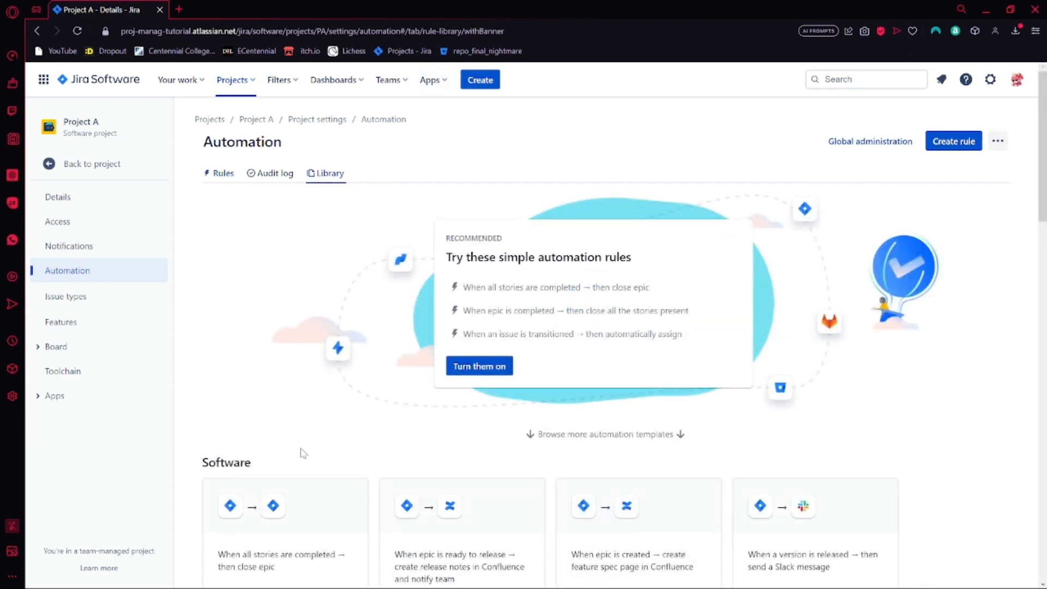
{"action": "scroll", "coordinate": [498, 481], "scroll_direction": "down", "scroll_amount": 10}
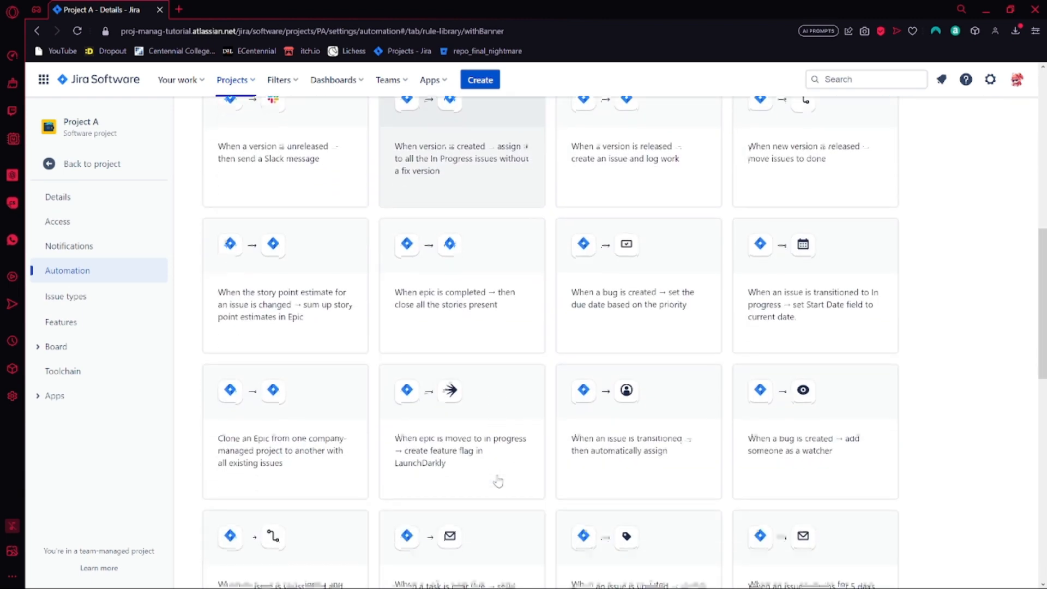
{"action": "scroll", "coordinate": [498, 481], "scroll_direction": "down", "scroll_amount": 12}
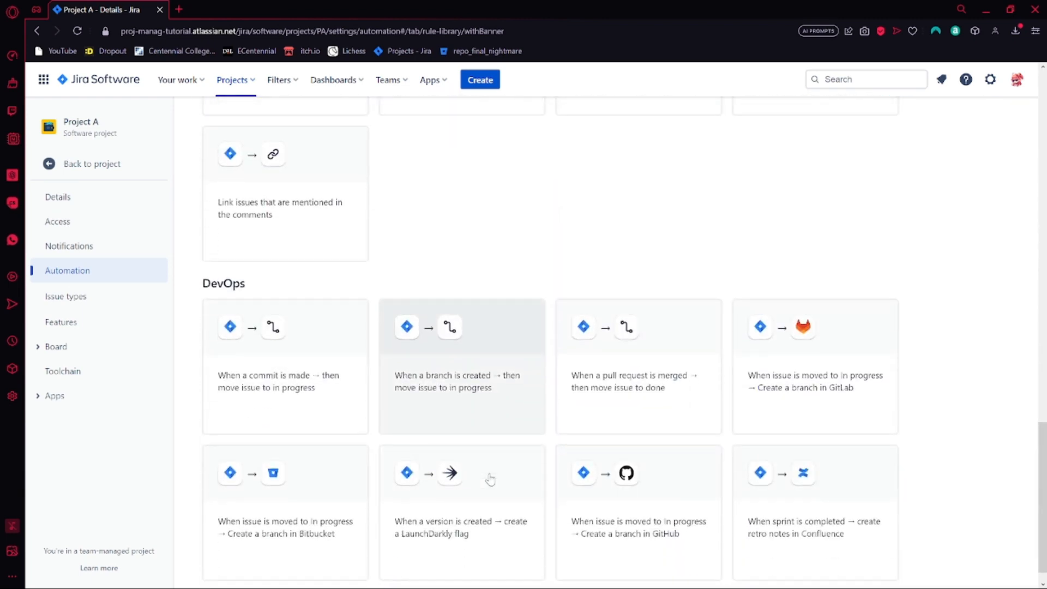
{"action": "scroll", "coordinate": [493, 491], "scroll_direction": "up", "scroll_amount": 9}
{"action": "scroll", "coordinate": [409, 513], "scroll_direction": "down", "scroll_amount": 8}
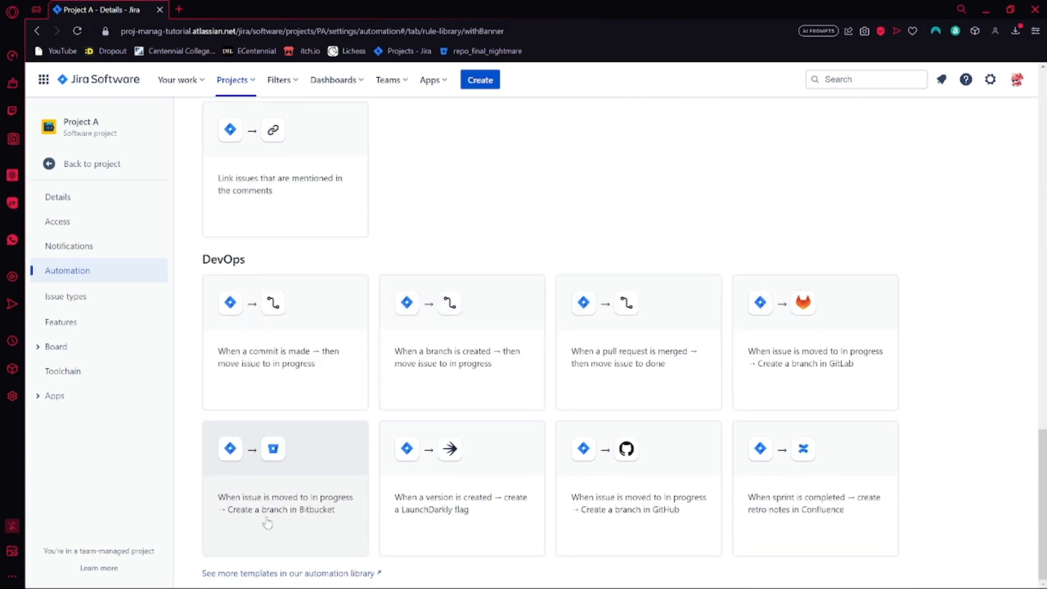
{"action": "scroll", "coordinate": [376, 512], "scroll_direction": "up", "scroll_amount": 20}
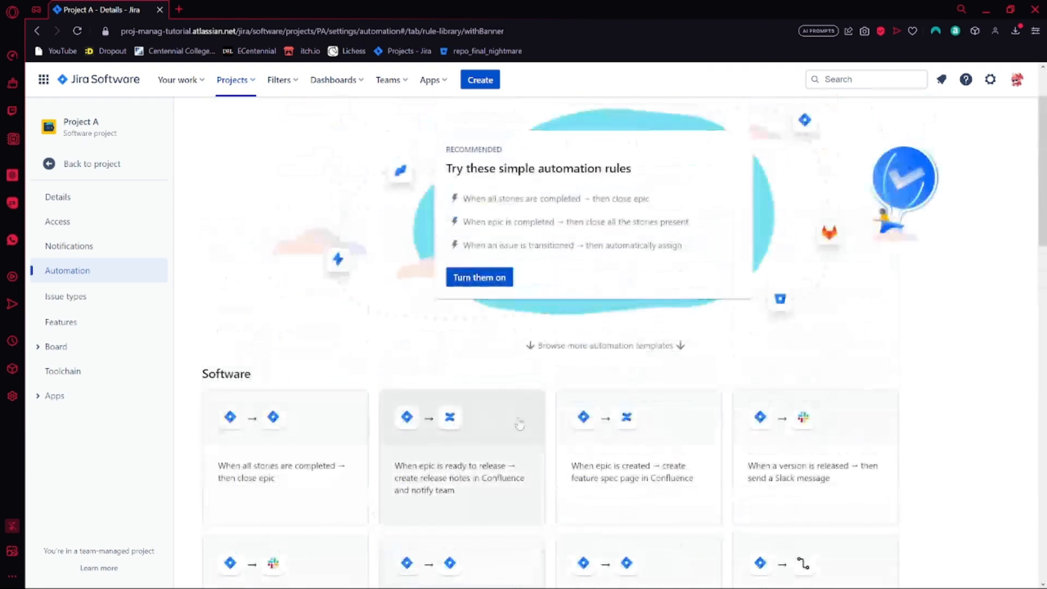
{"action": "scroll", "coordinate": [519, 425], "scroll_direction": "down", "scroll_amount": 20}
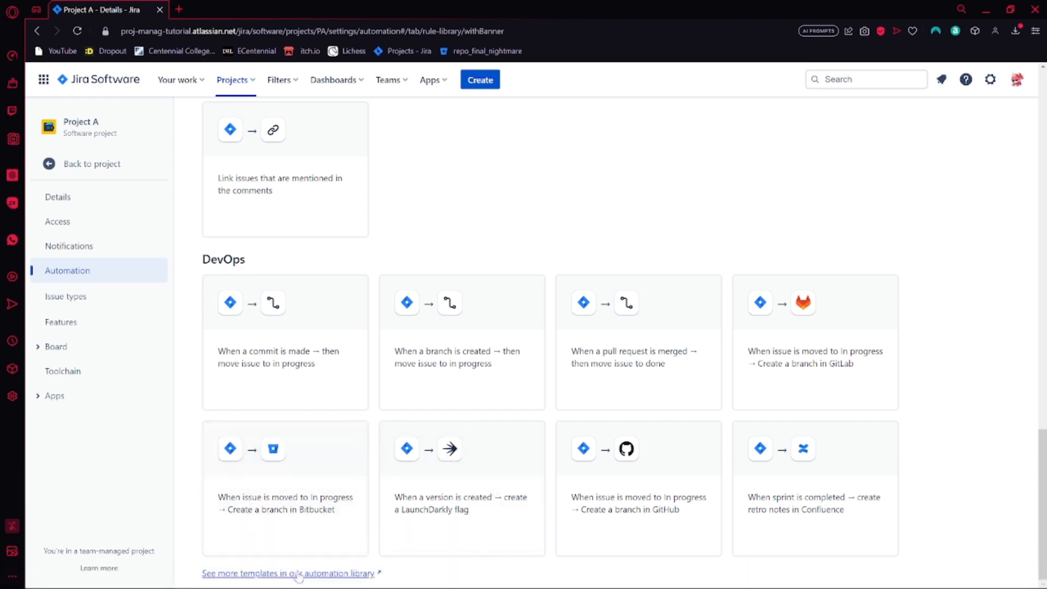
{"action": "scroll", "coordinate": [545, 495], "scroll_direction": "up", "scroll_amount": 10}
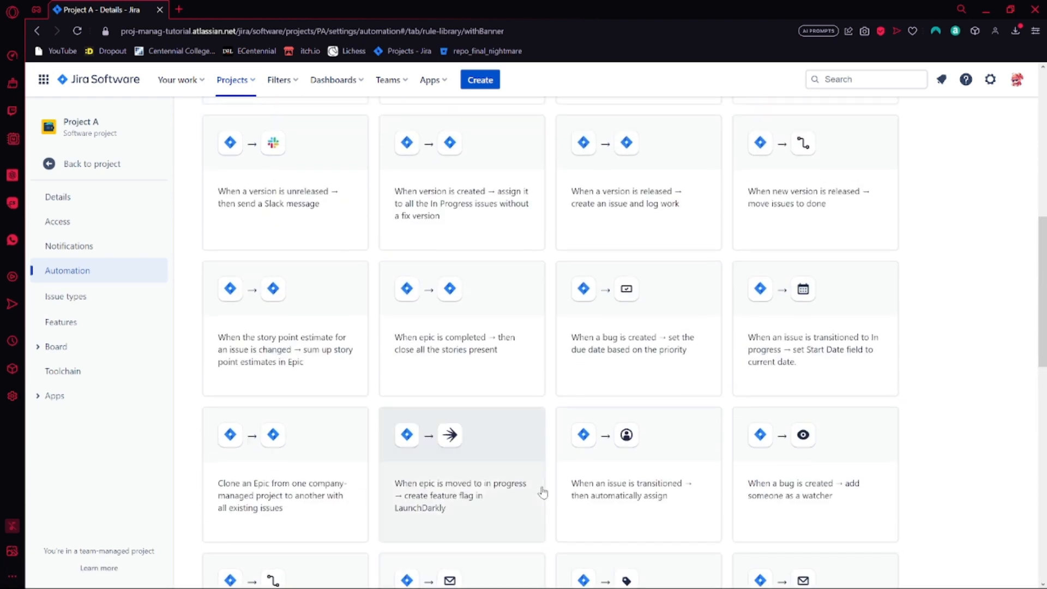
{"action": "scroll", "coordinate": [543, 492], "scroll_direction": "up", "scroll_amount": 10}
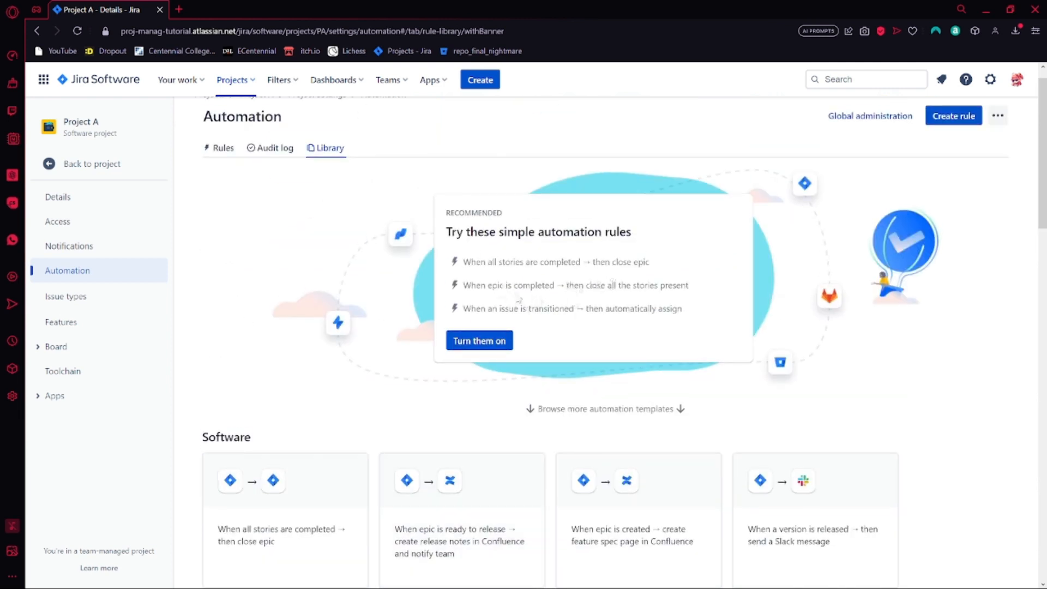
Turn on the recommended automation rules for closing epics, closing stories and assigning transitioned issues, and return to the PA Sprint 1 board
{"action": "left_click", "coordinate": [501, 348]}
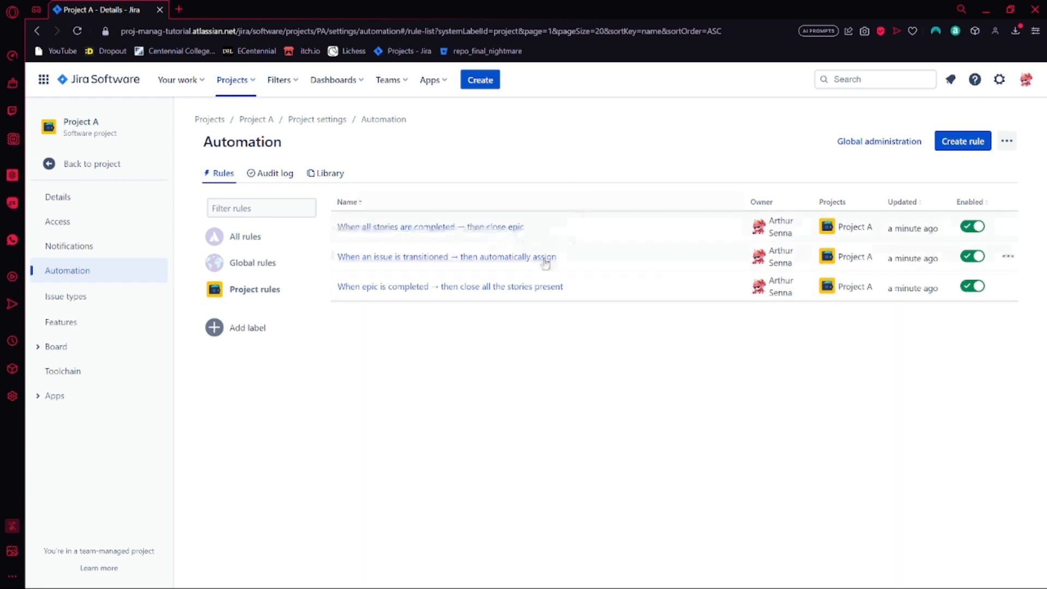
{"action": "left_click", "coordinate": [119, 171]}
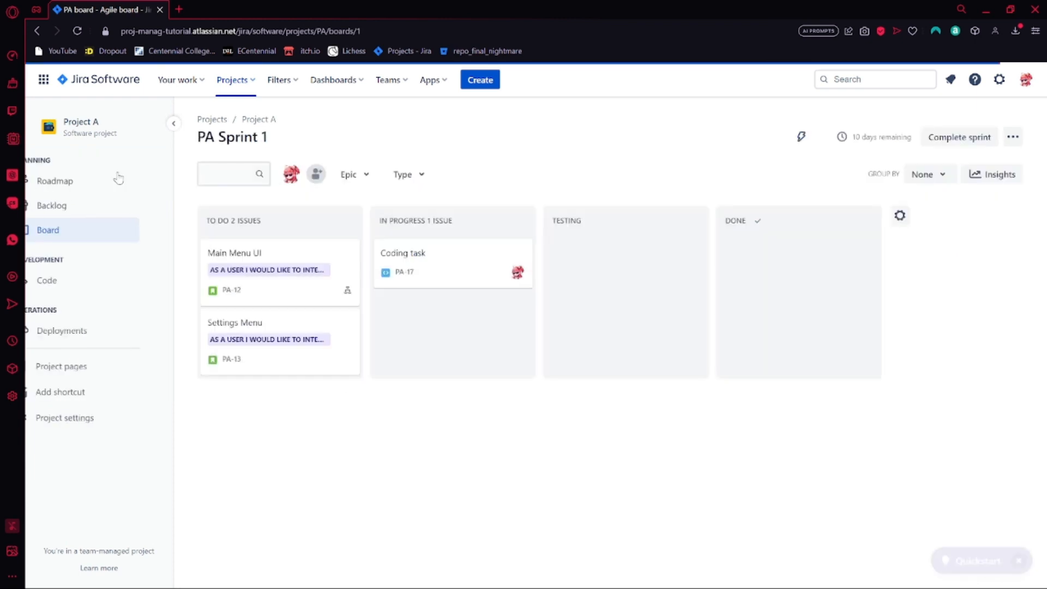
{"action": "left_click", "coordinate": [134, 232]}
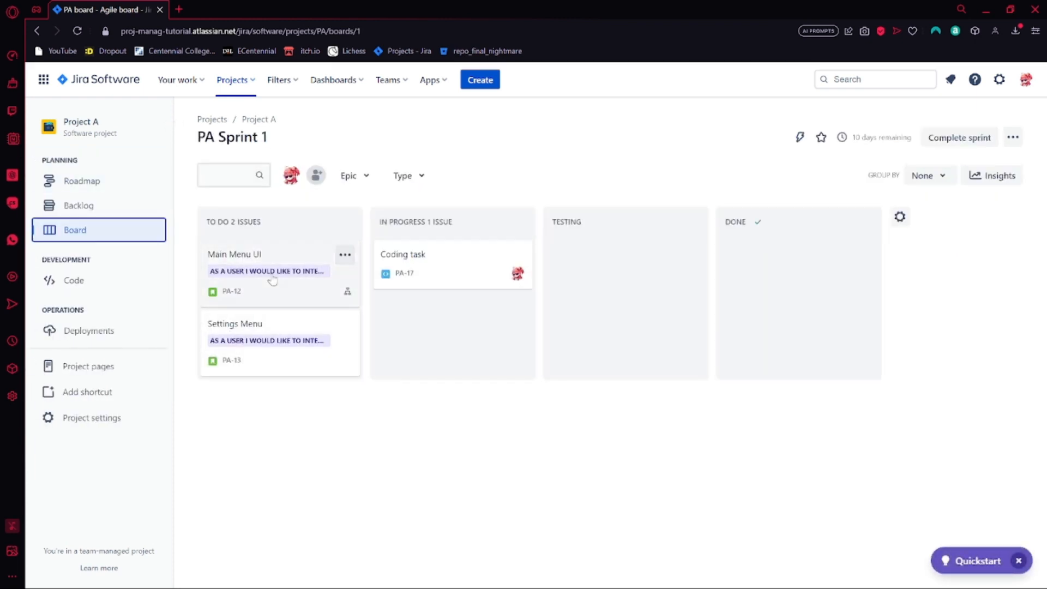
{"action": "left_click_drag", "start_coordinate": [284, 274], "coordinate": [139, 251]}
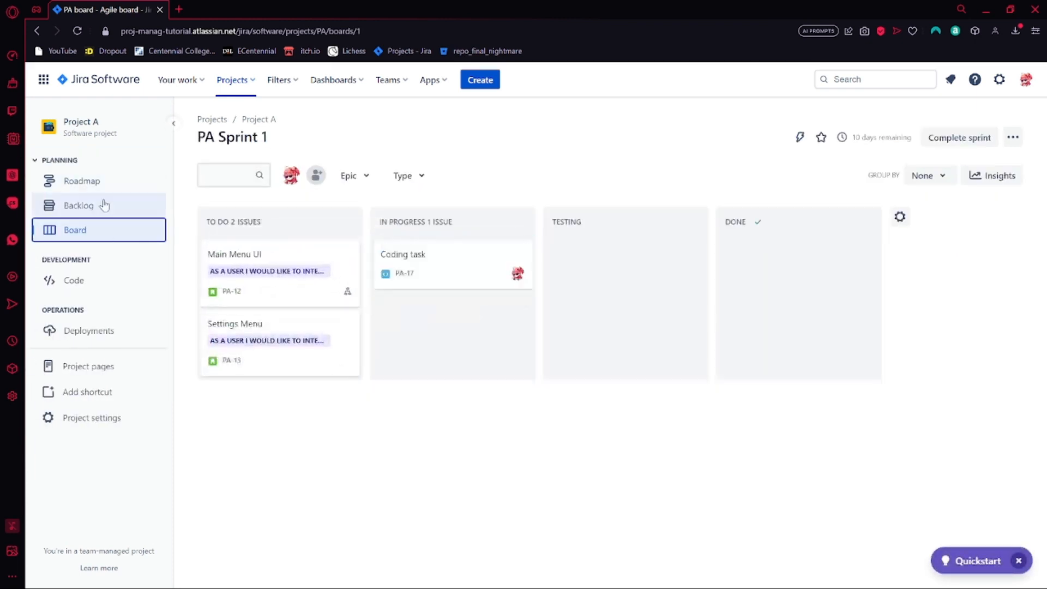
In the backlog, open the full details of the main menu epic and examine its status and child issues
{"action": "left_click", "coordinate": [102, 205]}
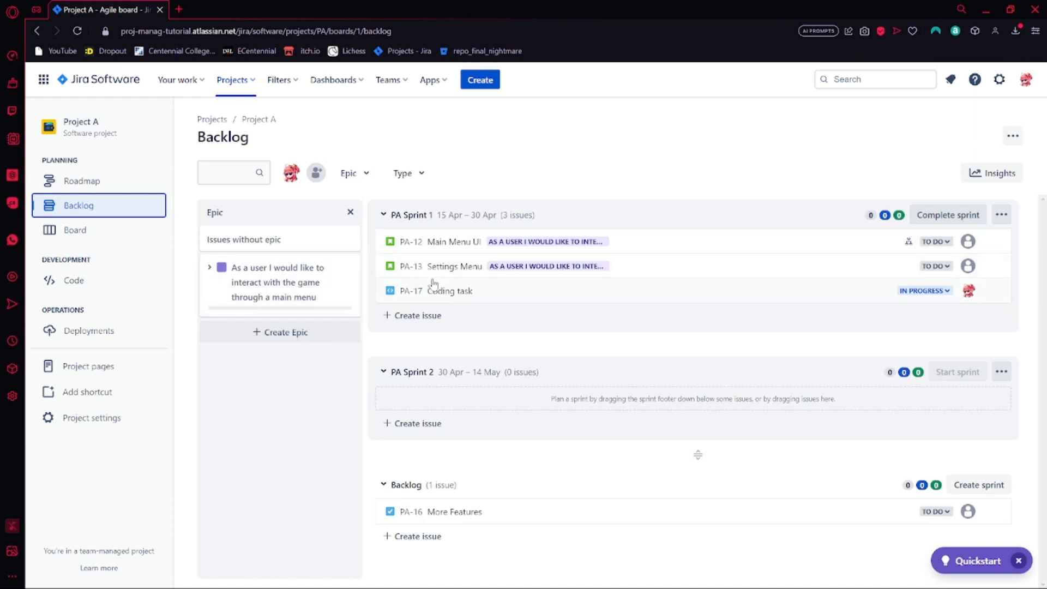
{"action": "left_click", "coordinate": [276, 287]}
{"action": "left_click", "coordinate": [280, 387]}
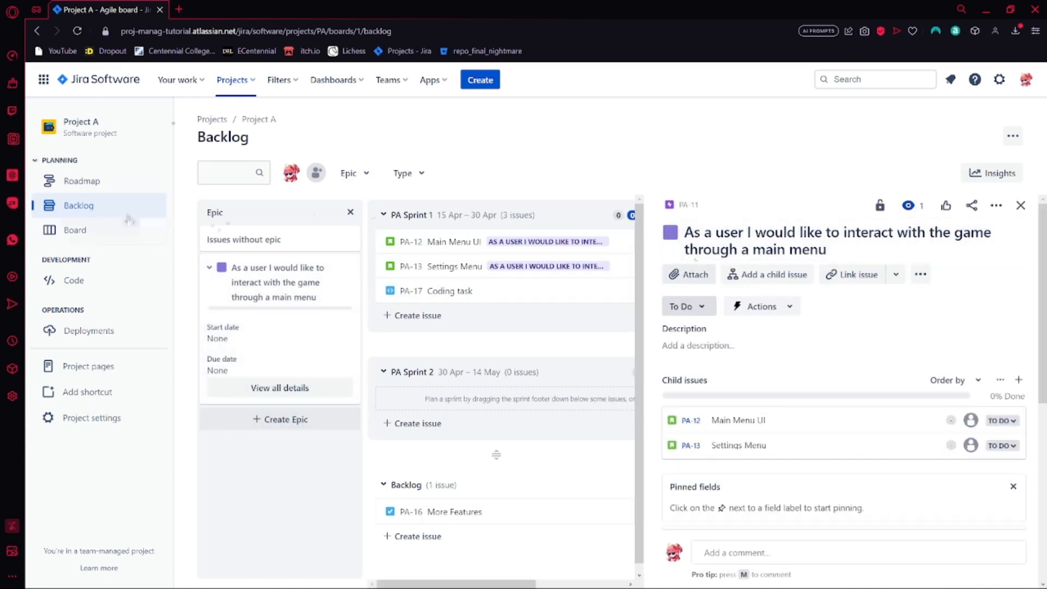
Return to the PA Sprint 1 board and move Main Menu UI and Settings Menu to Done
{"action": "left_click", "coordinate": [76, 230]}
{"action": "left_click_drag", "start_coordinate": [275, 280], "coordinate": [799, 273]}
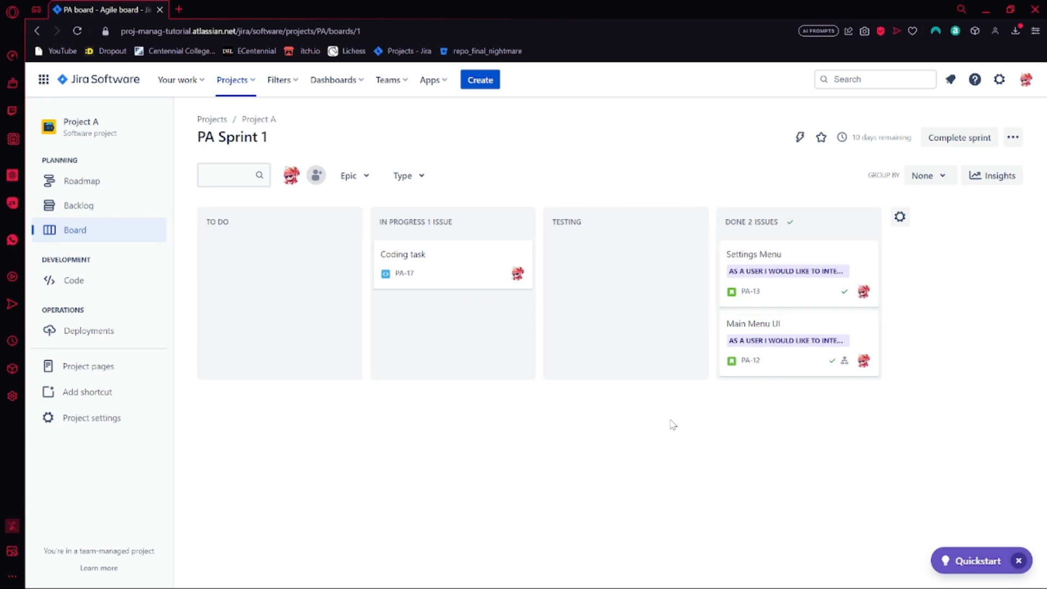
Reopen the main menu epic's details from the backlog, check its status and child issue progress, and close the details
{"action": "left_click", "coordinate": [102, 201]}
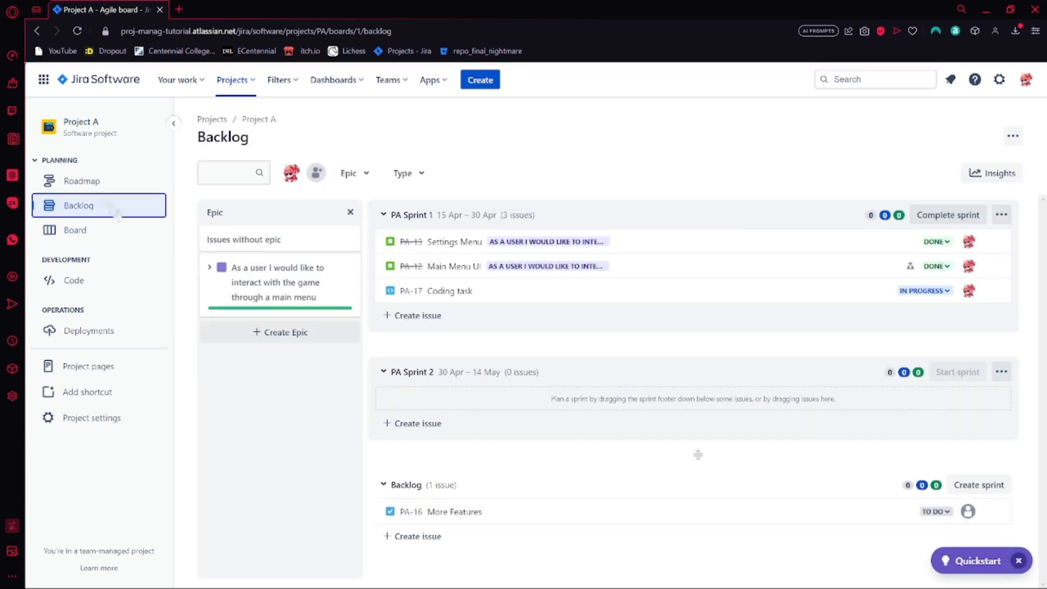
{"action": "left_click", "coordinate": [223, 294]}
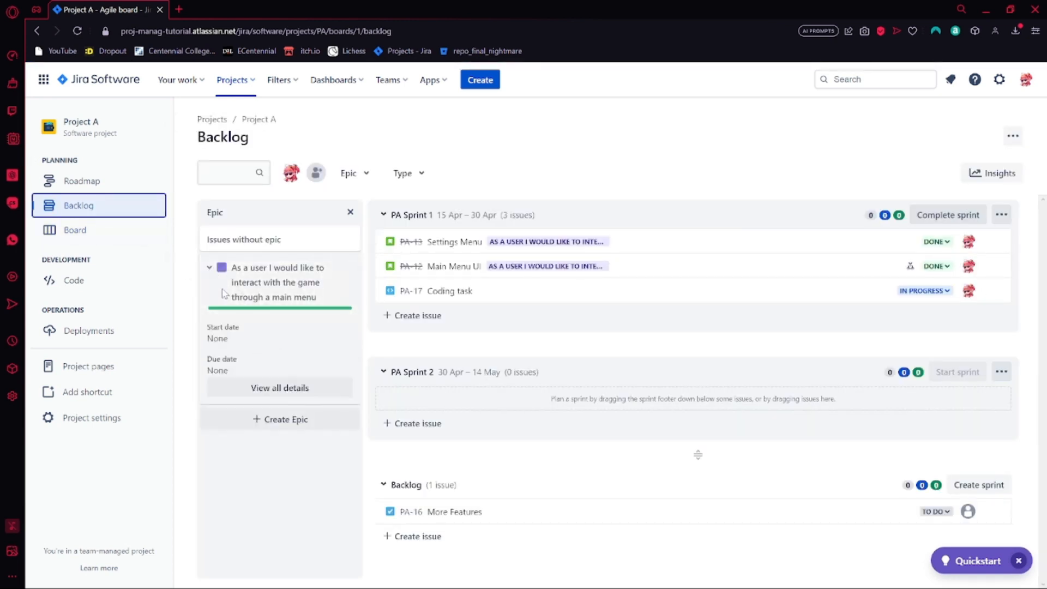
{"action": "left_click", "coordinate": [280, 387]}
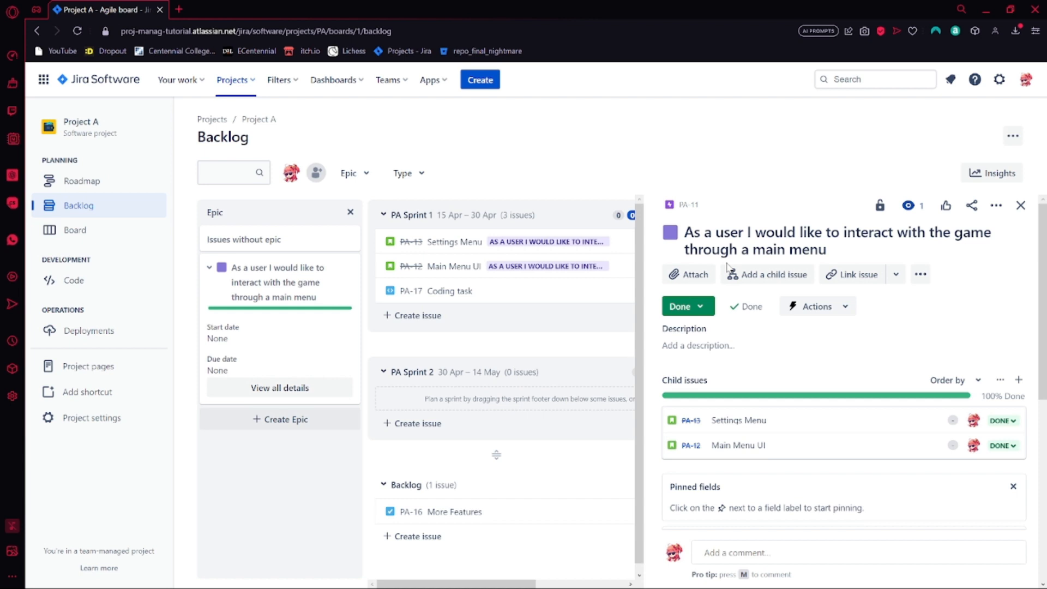
{"action": "left_click", "coordinate": [1021, 205]}
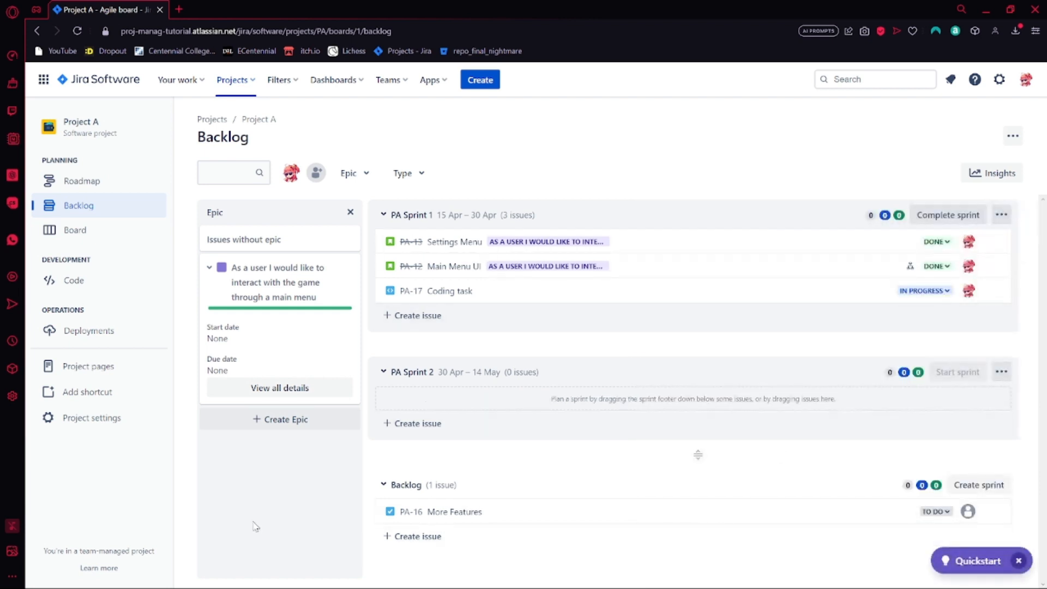